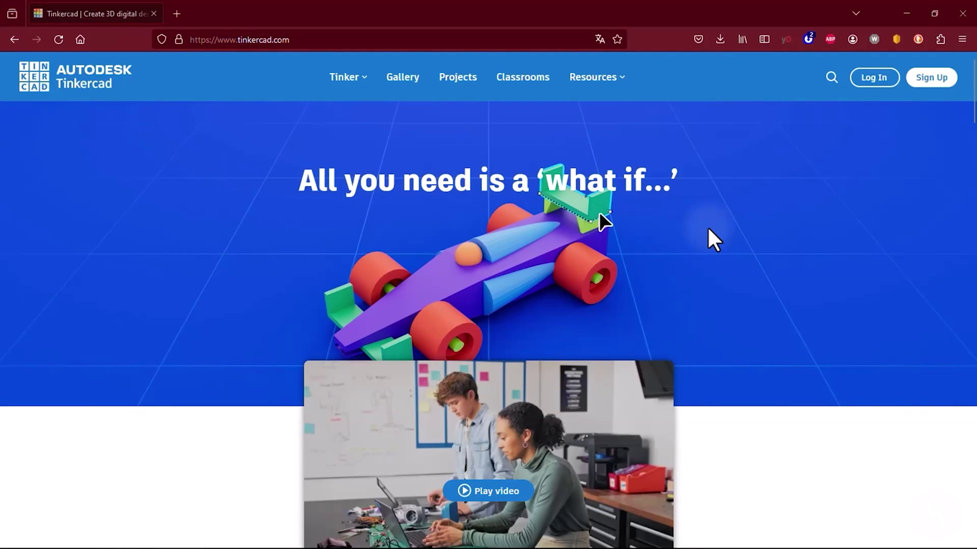
scroll(709, 231, down, 1)
scroll(732, 244, down, 2)
scroll(752, 256, down, 3)
scroll(799, 231, down, 2)
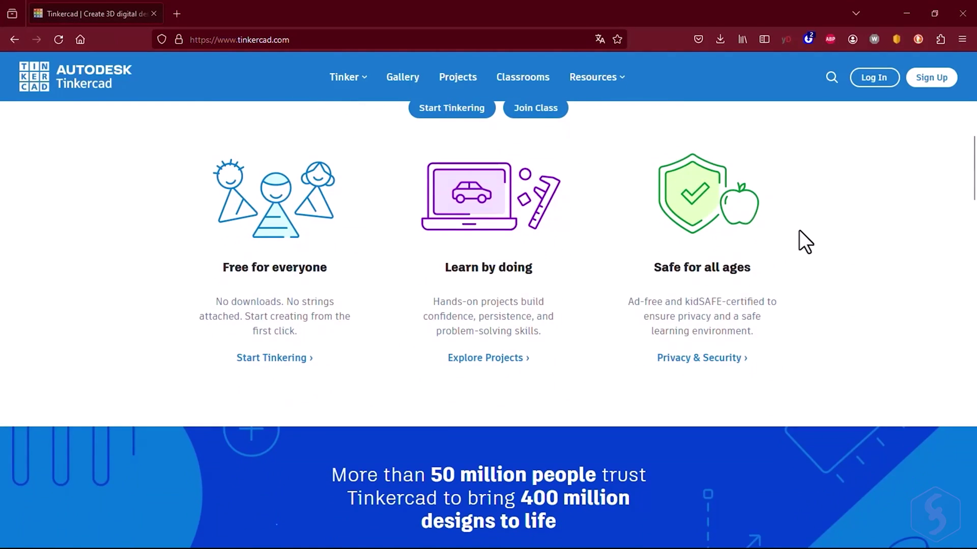
scroll(657, 258, down, 1)
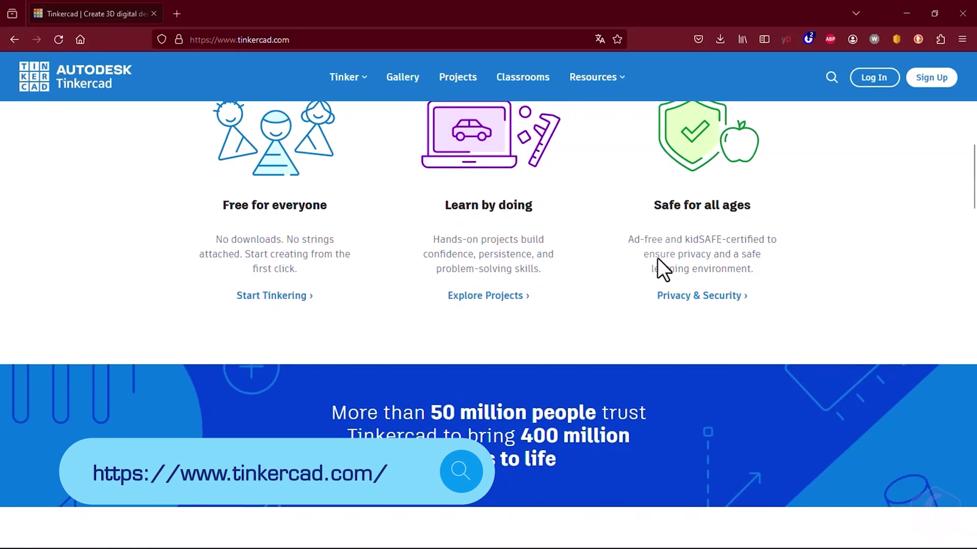
scroll(657, 258, down, 3)
scroll(657, 258, down, 2)
scroll(657, 259, down, 2)
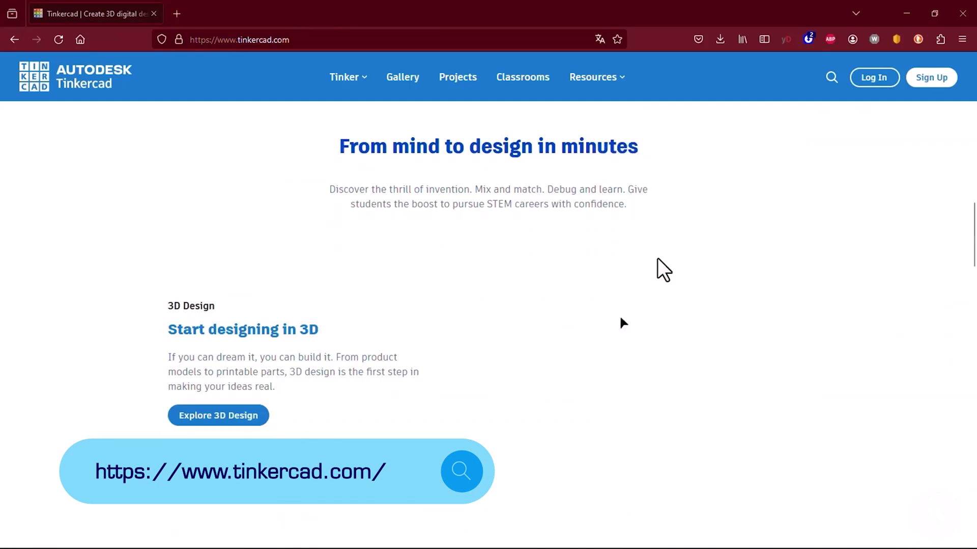
scroll(657, 258, down, 2)
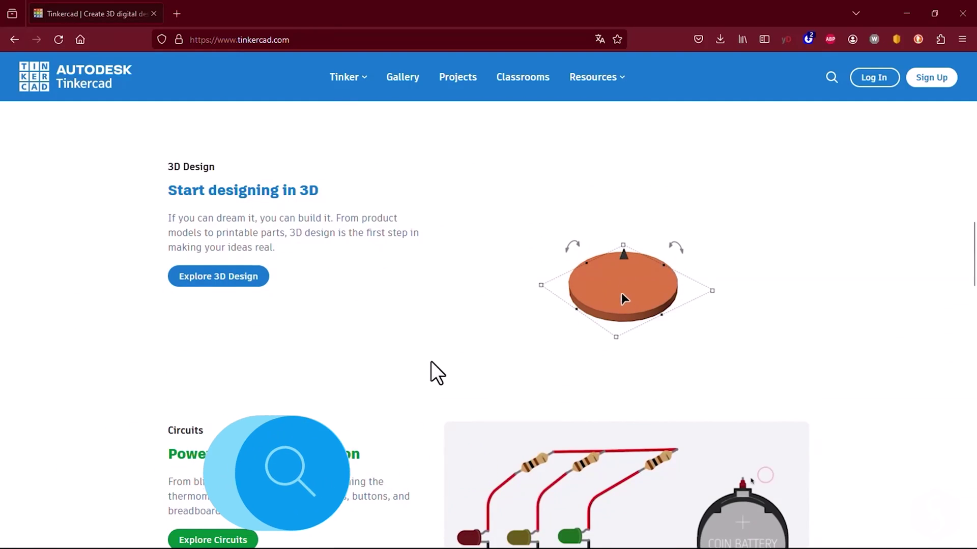
scroll(432, 363, down, 1)
scroll(432, 362, down, 2)
scroll(431, 363, down, 1)
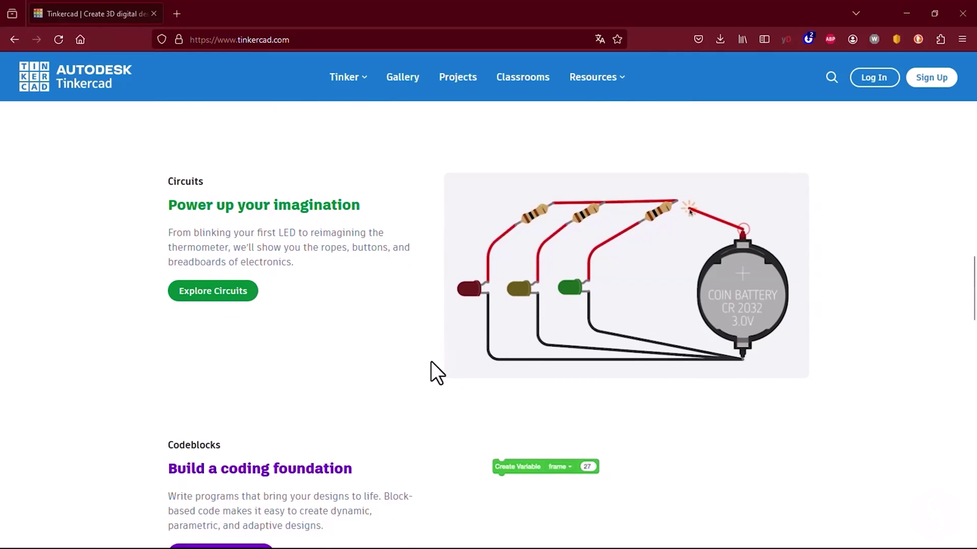
scroll(431, 361, up, 1)
scroll(431, 361, down, 3)
scroll(431, 360, down, 1)
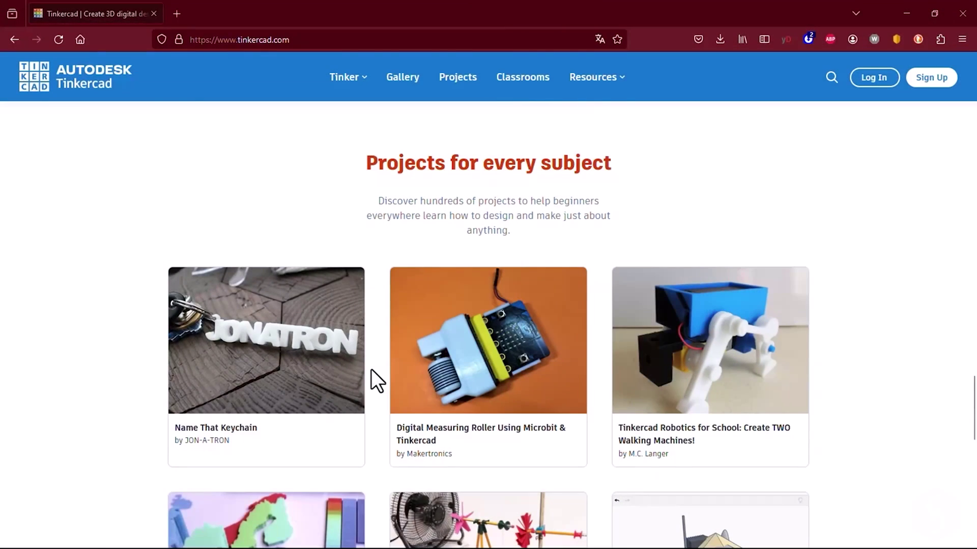
Step: Log in to Tinkercad with a personal account by entering the account name
click(878, 80)
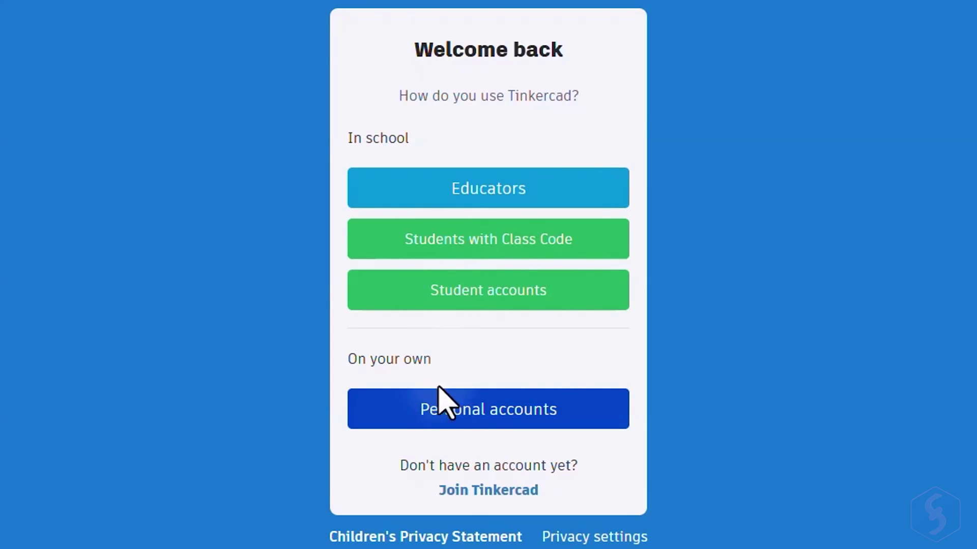
click(473, 396)
click(506, 149)
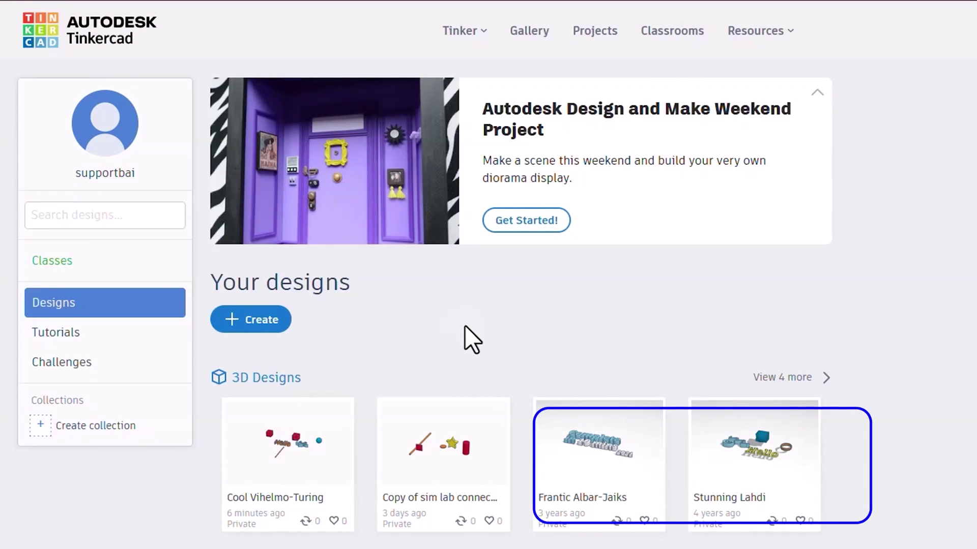
scroll(322, 331, down, 2)
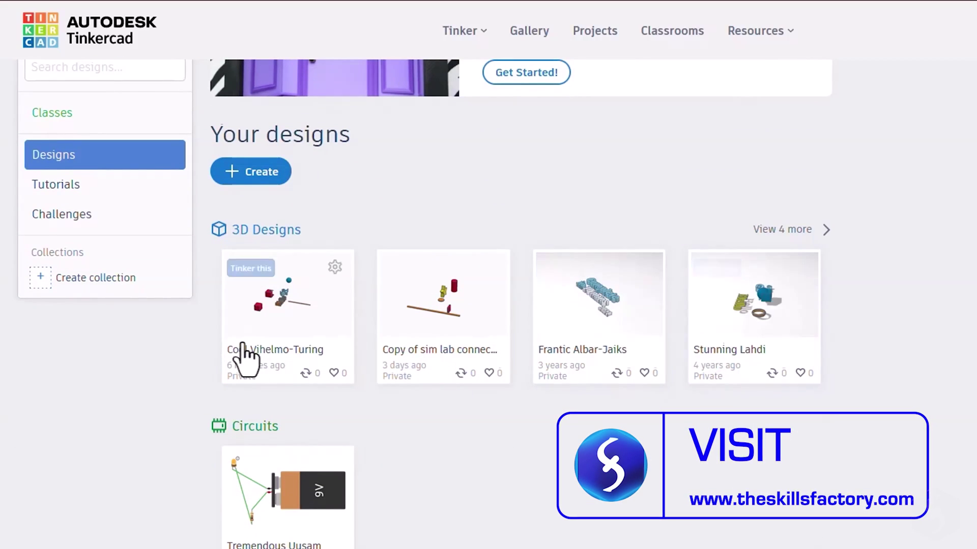
scroll(252, 355, down, 2)
scroll(321, 373, down, 2)
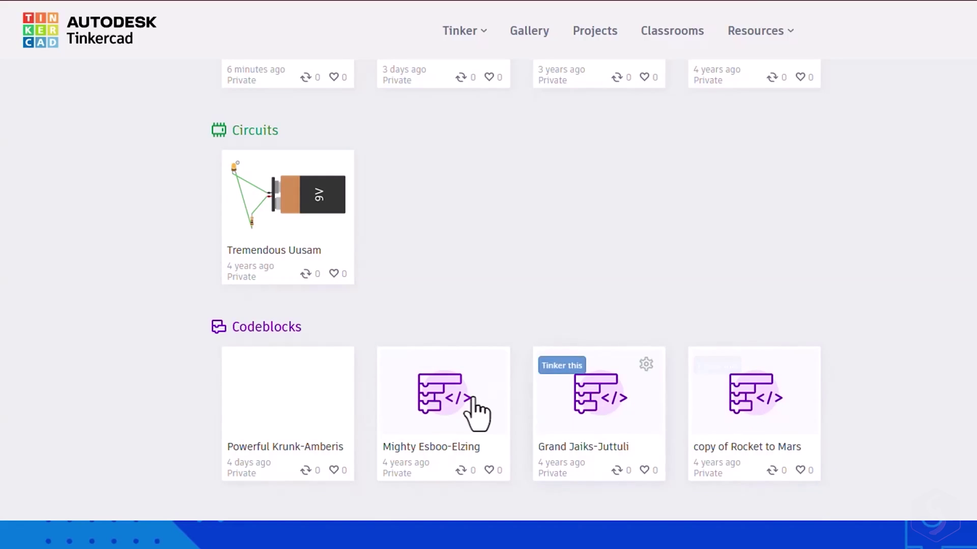
scroll(368, 385, up, 2)
scroll(366, 392, up, 3)
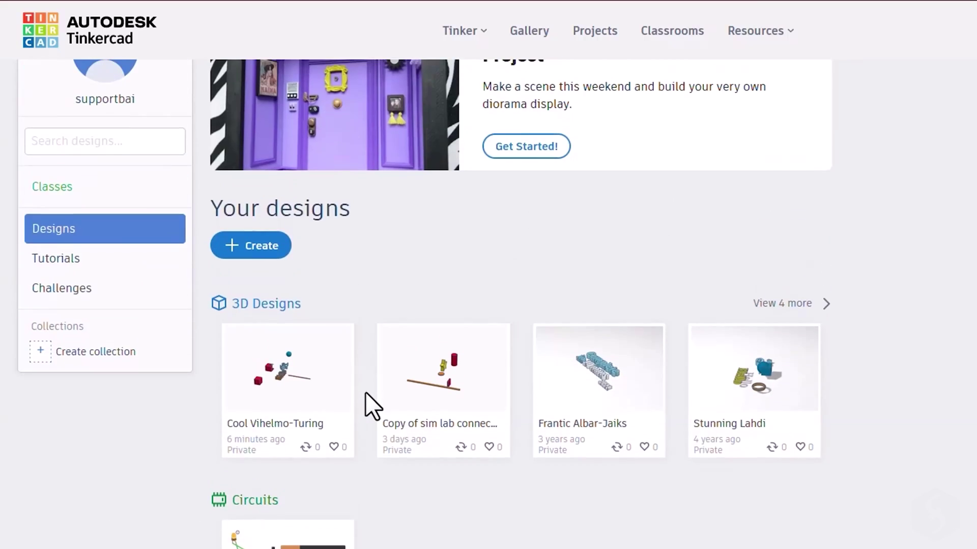
scroll(366, 392, up, 1)
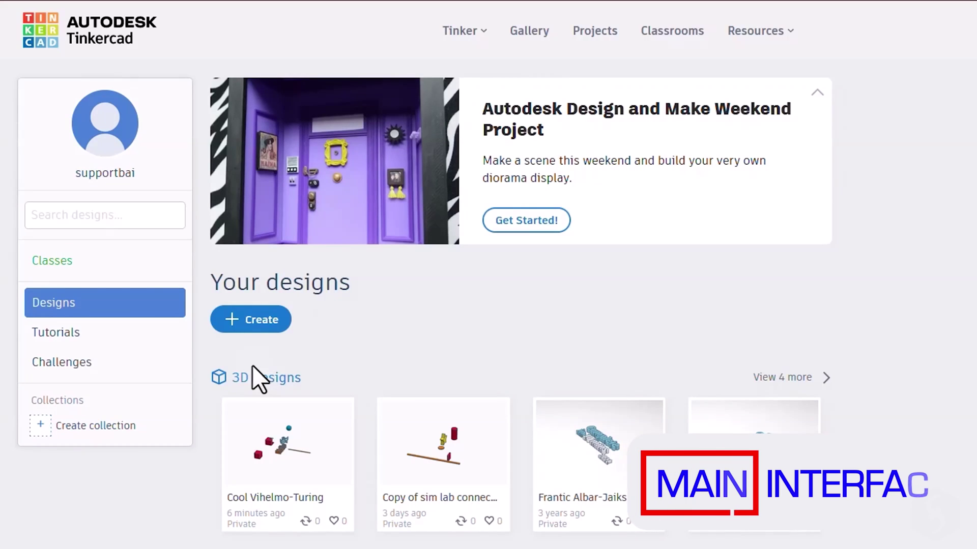
Step: Create a new 3D design, then toggle the shapes panel, switch shape category and view Import
click(261, 320)
click(315, 366)
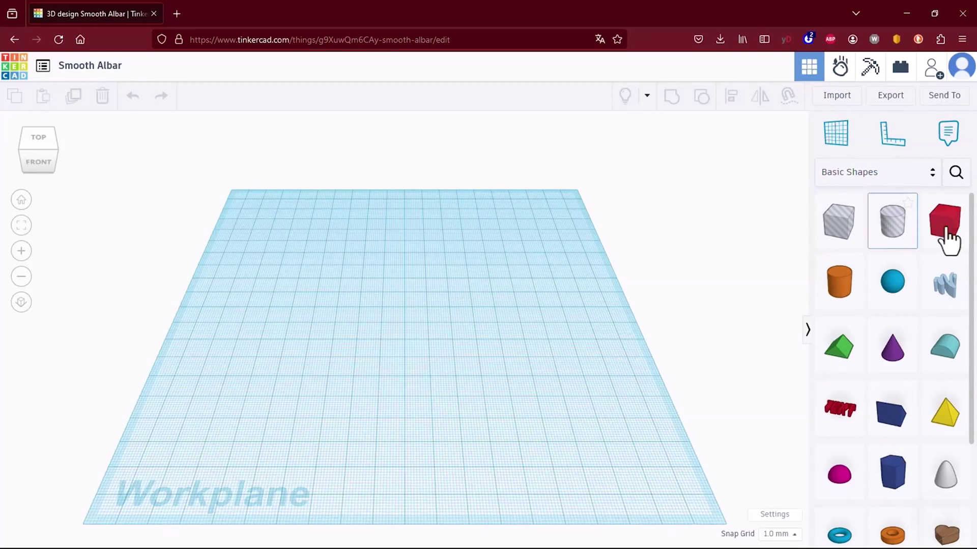
click(806, 336)
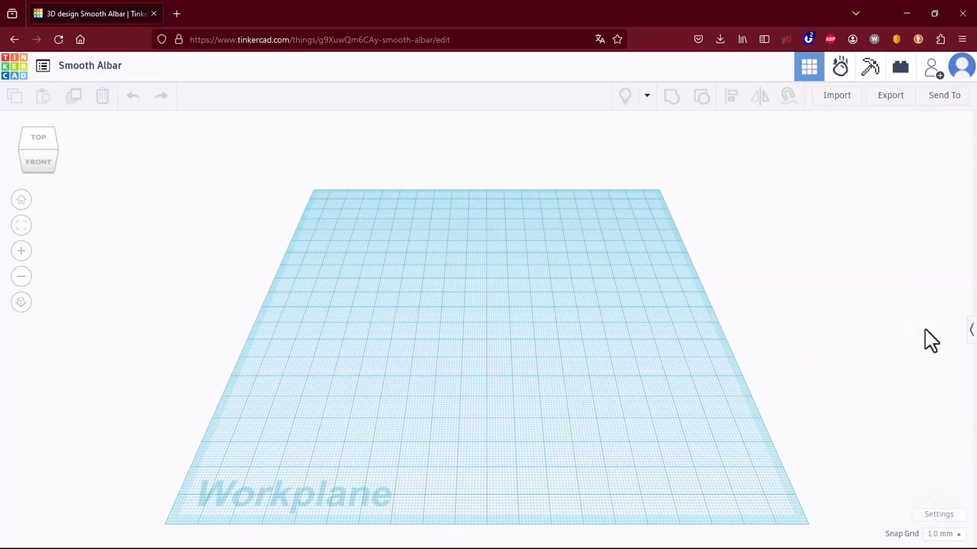
click(969, 335)
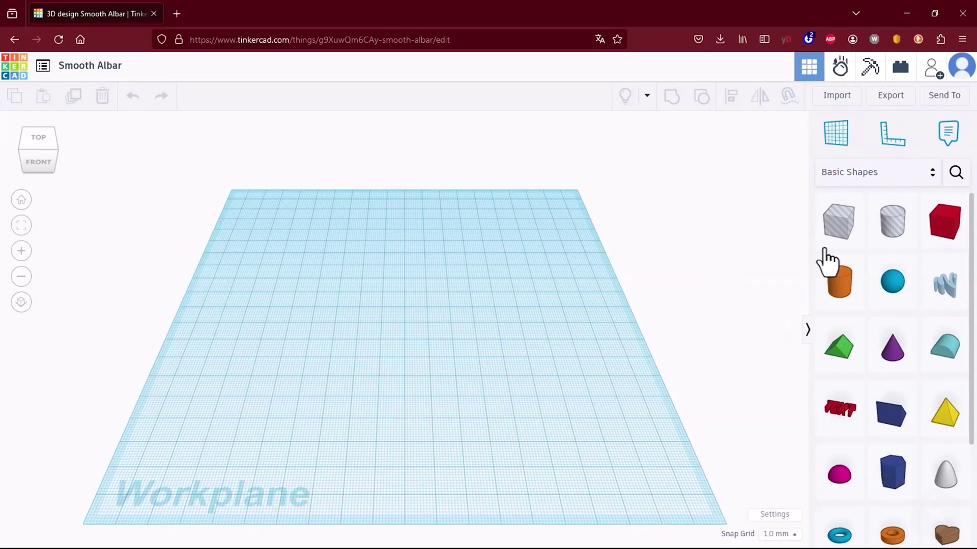
click(897, 174)
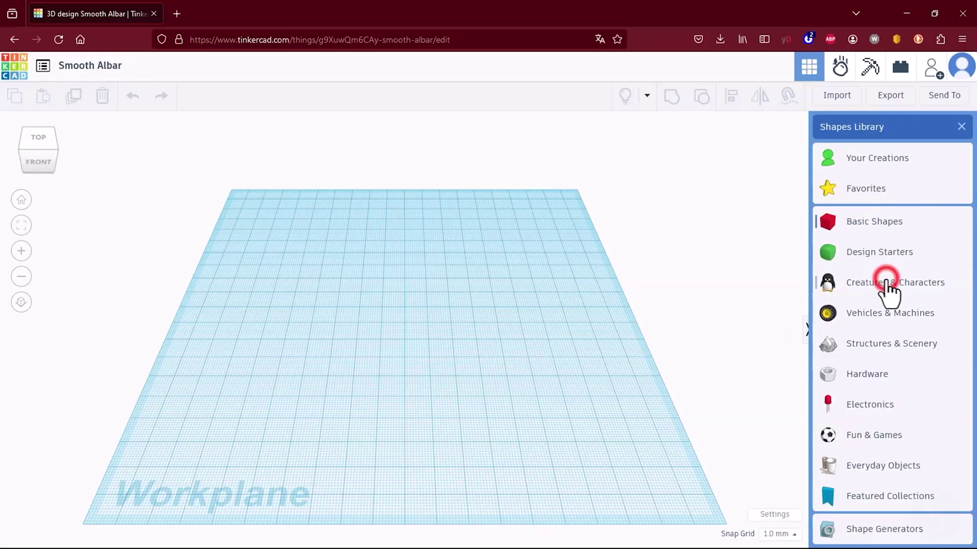
click(889, 284)
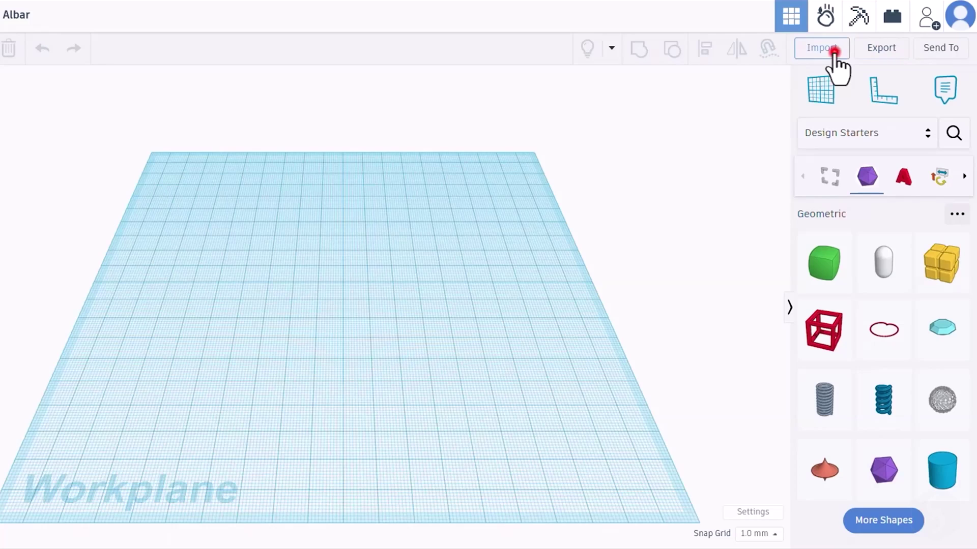
click(835, 52)
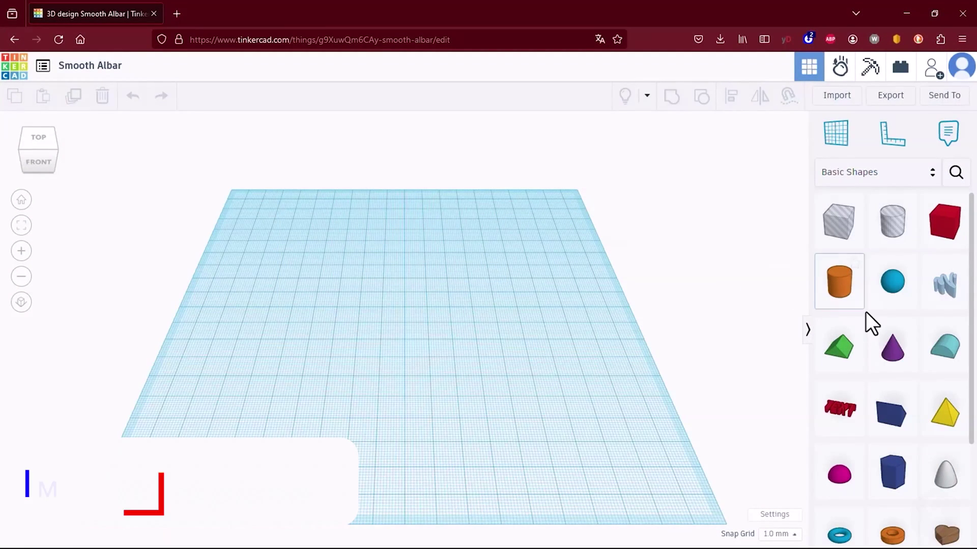
Step: Place a cone on the workplane and stand a ring upright against its side
click(891, 362)
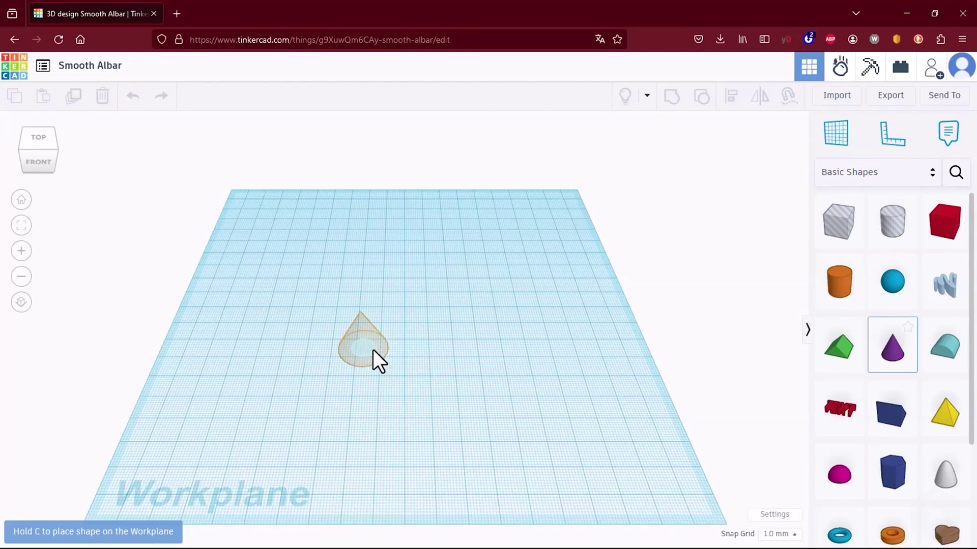
mouse_move(387, 353)
right_down()
mouse_move(387, 274)
mouse_move(406, 328)
right_up()
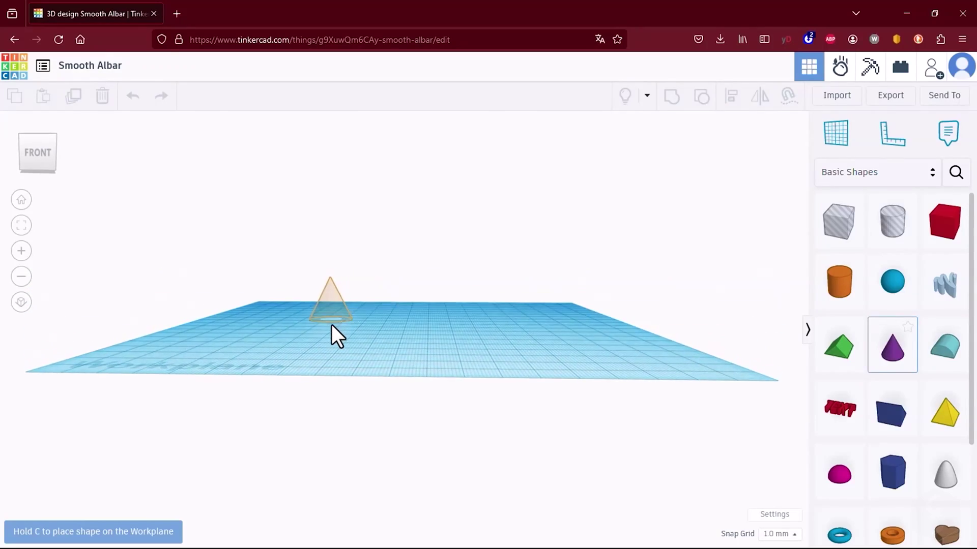
scroll(406, 328, up, 2)
scroll(407, 330, down, 2)
scroll(407, 329, down, 1)
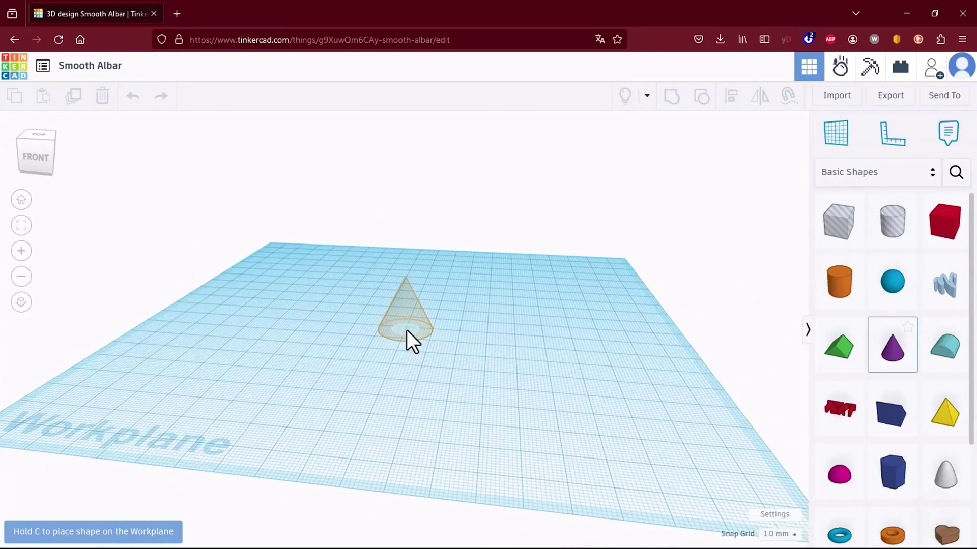
scroll(315, 327, up, 2)
scroll(329, 329, up, 2)
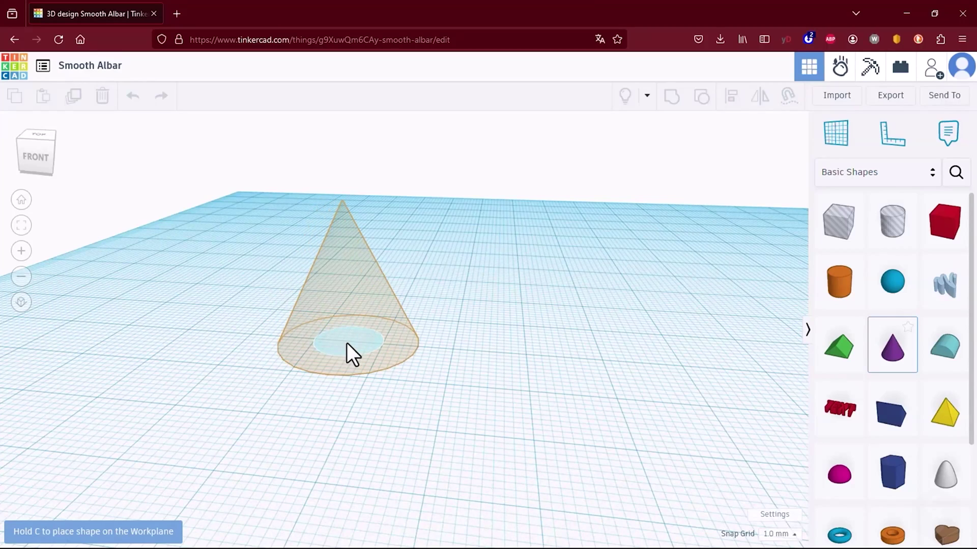
click(347, 342)
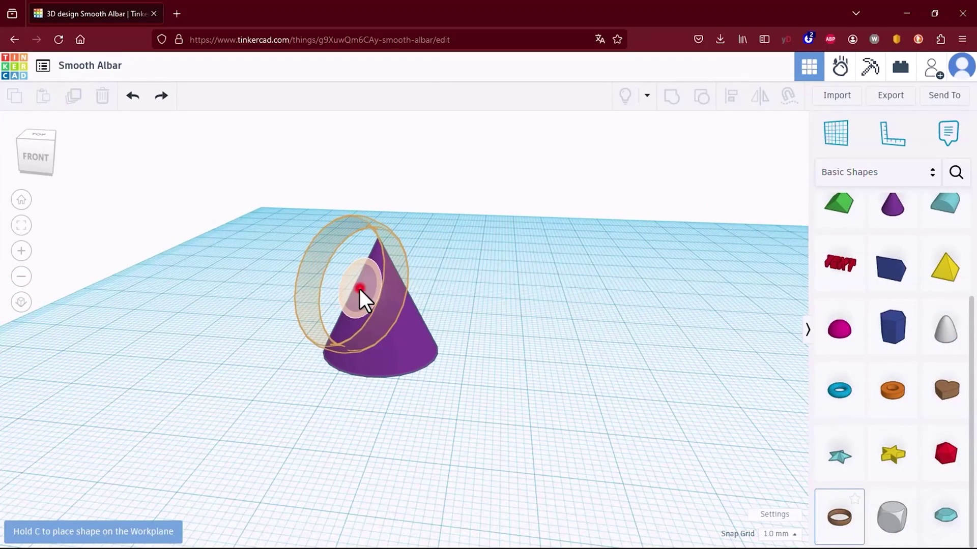
click(360, 289)
click(460, 301)
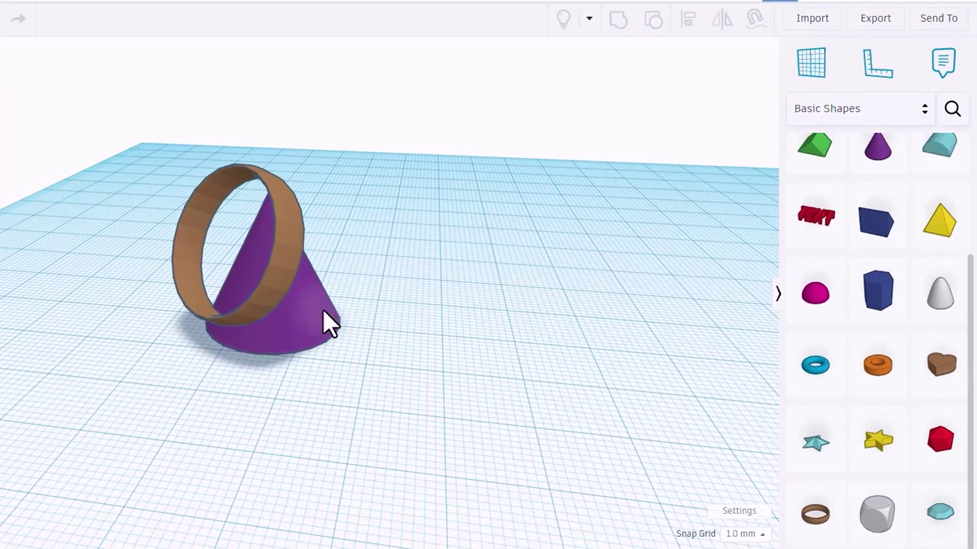
Step: Widen the top of the cone and reshape the ring's cross-section profile
click(305, 312)
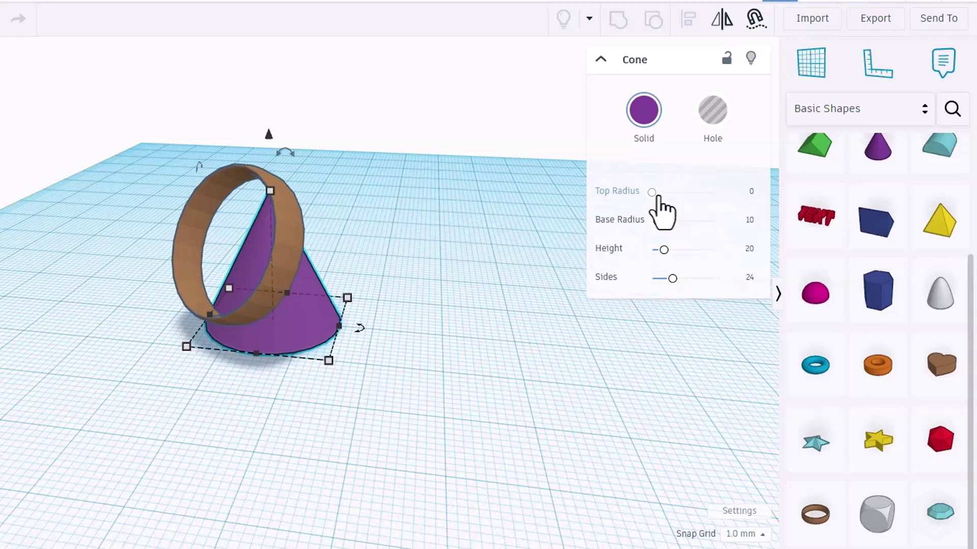
mouse_move(653, 192)
mouse_down()
mouse_move(671, 250)
mouse_move(723, 250)
mouse_up()
drag(691, 280, 684, 281)
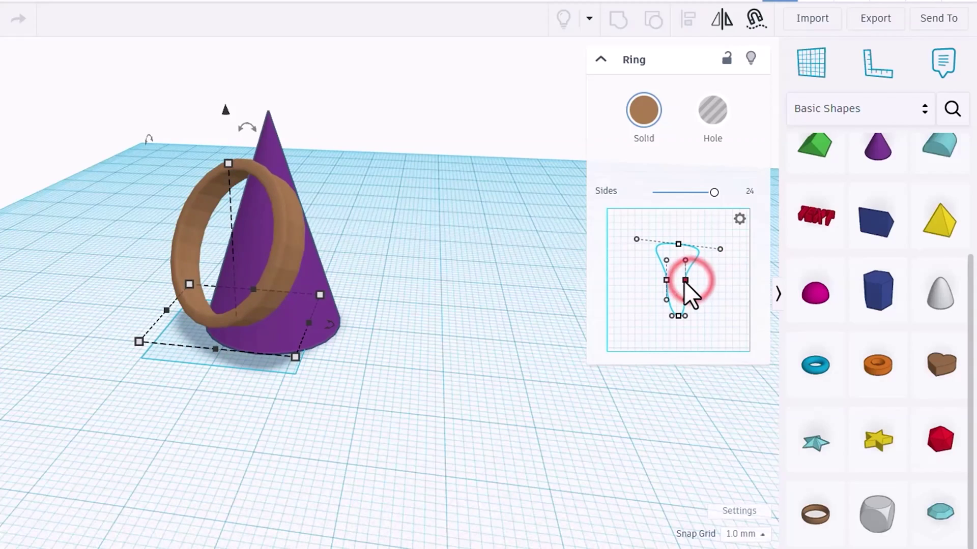
click(324, 259)
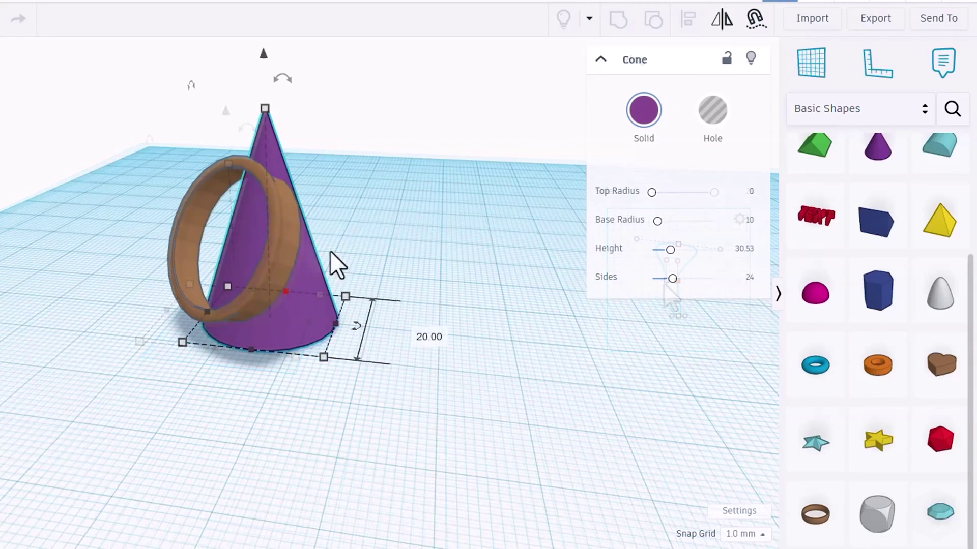
Step: Colour the cone red after trying other shades, then make it a hole
click(645, 113)
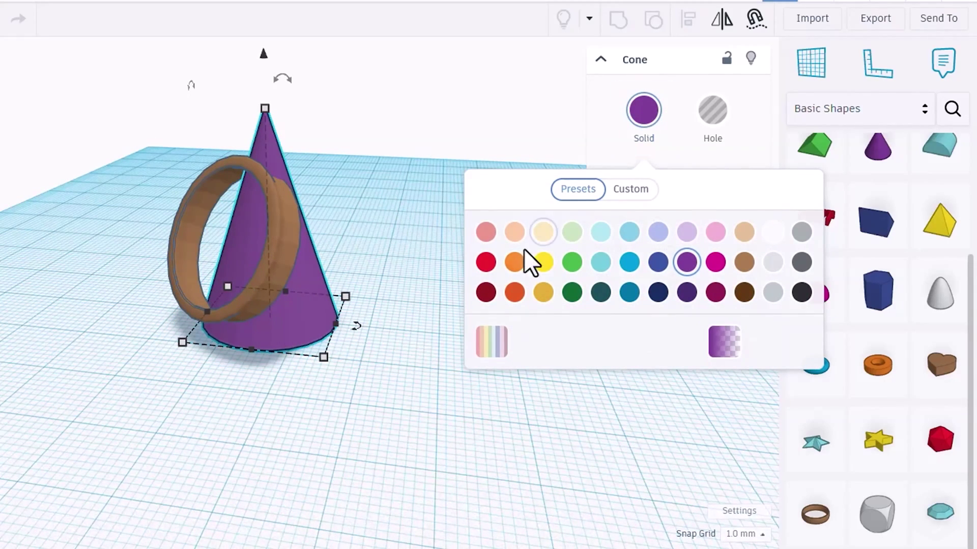
click(485, 262)
click(514, 261)
click(601, 262)
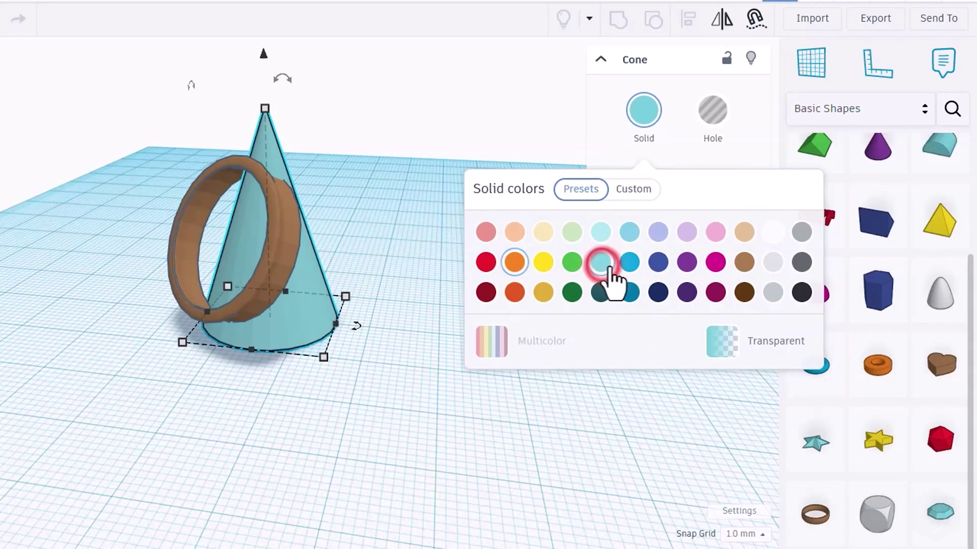
click(486, 261)
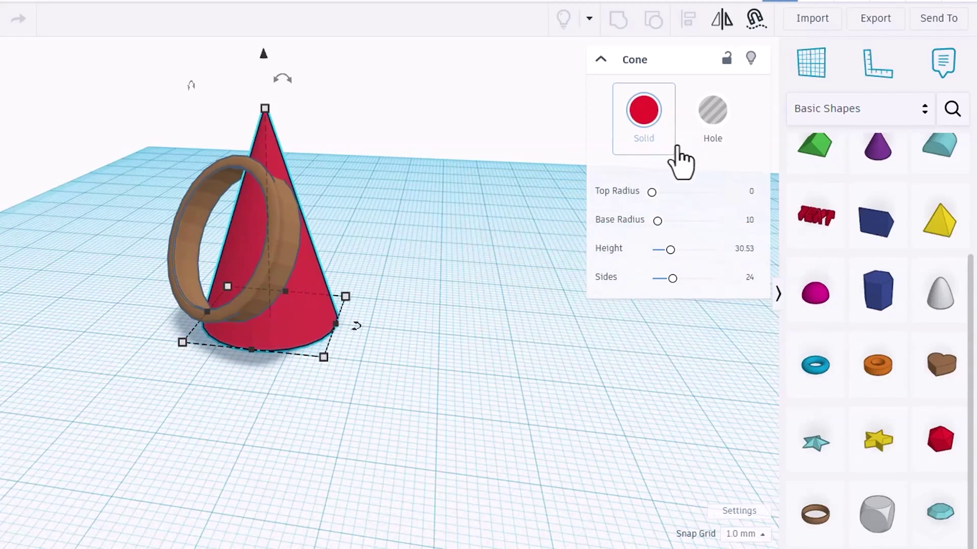
click(721, 141)
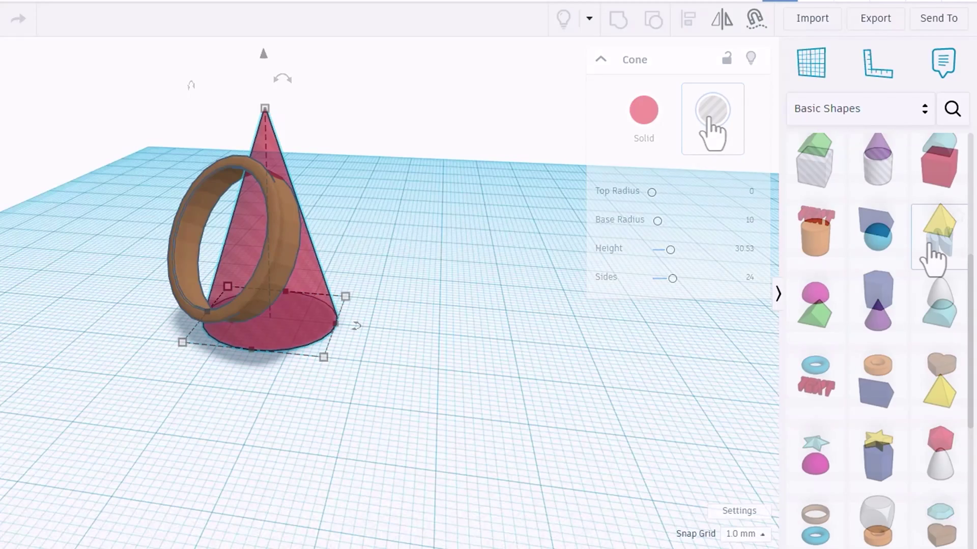
Step: Start a scribble shape and draw the letters Y, e and s freehand
click(934, 252)
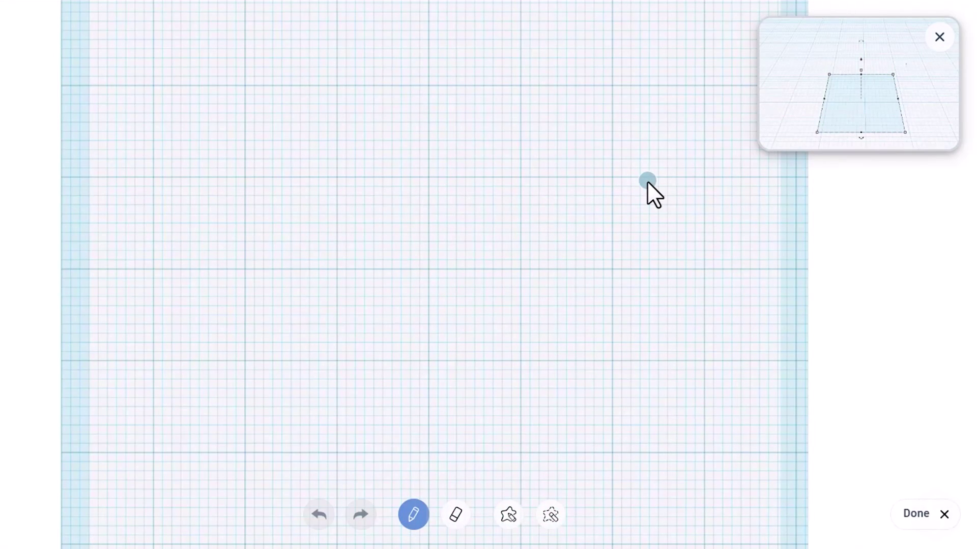
drag(229, 212, 252, 357)
drag(351, 301, 454, 329)
mouse_move(497, 295)
mouse_down()
mouse_move(539, 277)
mouse_move(517, 334)
mouse_up()
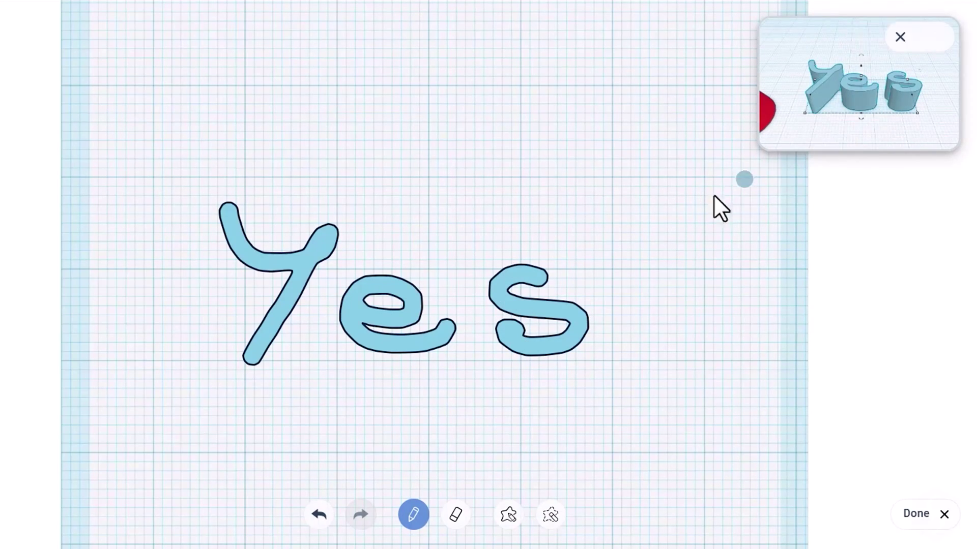
Step: Try erasing the top of the s and drawing a filled blob, undoing both
click(455, 516)
mouse_move(568, 279)
mouse_down()
mouse_move(517, 322)
mouse_move(579, 336)
mouse_up()
key(ctrl+z)
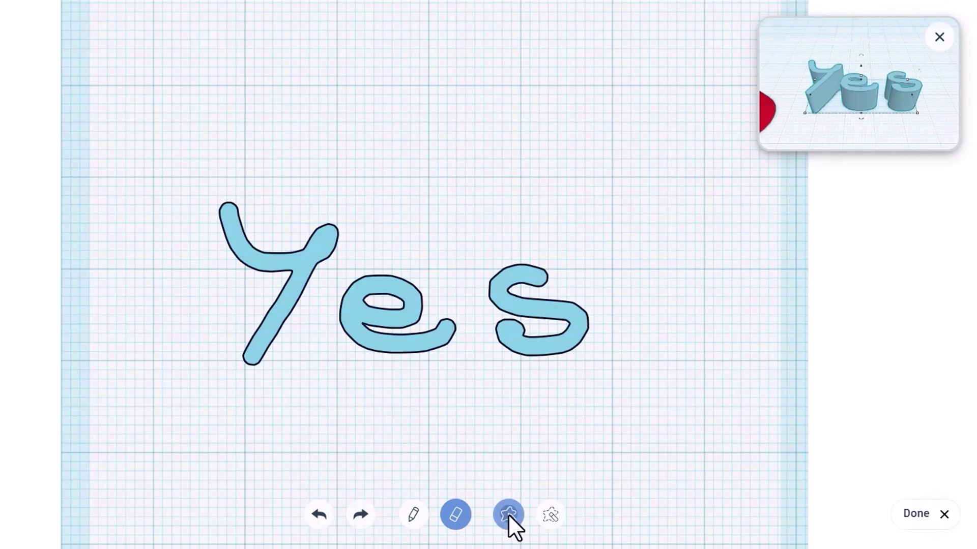
click(507, 513)
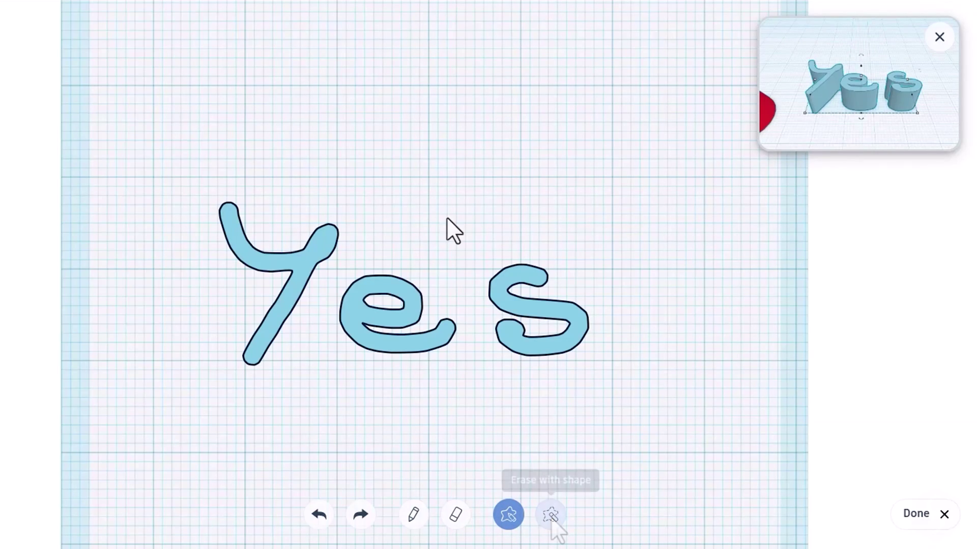
drag(445, 223, 500, 214)
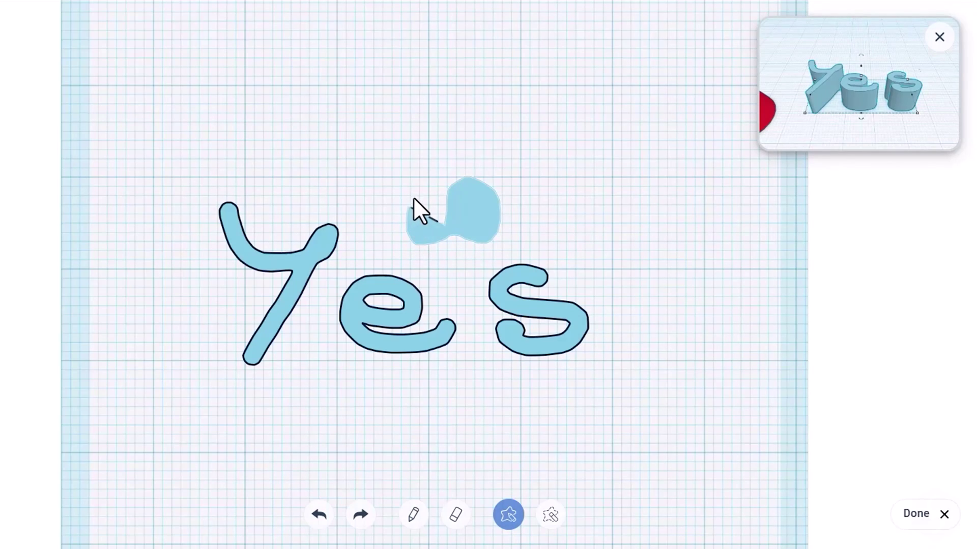
drag(445, 202, 449, 203)
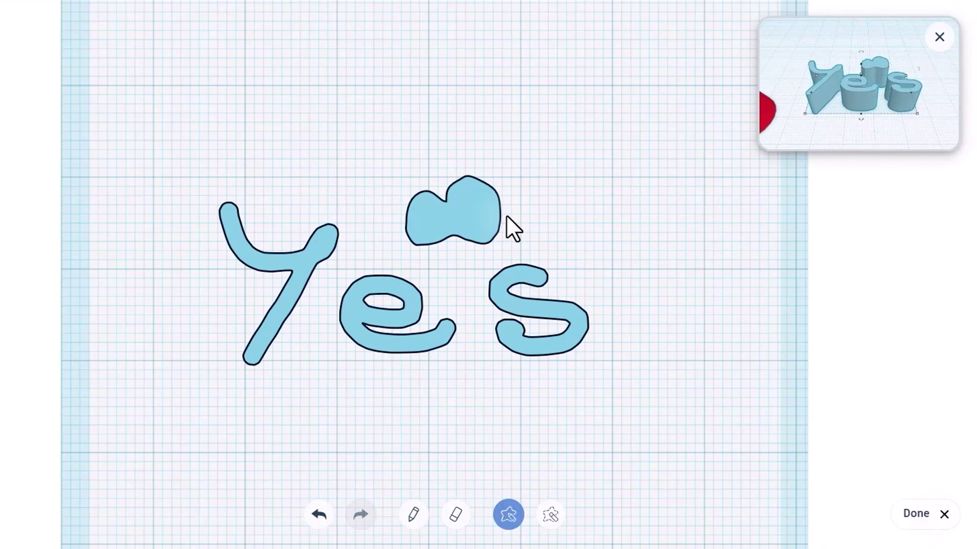
key(ctrl+z)
Step: Finish the Yes scribble, select the cone, ring and scribble, and focus the view on the scribble
click(916, 513)
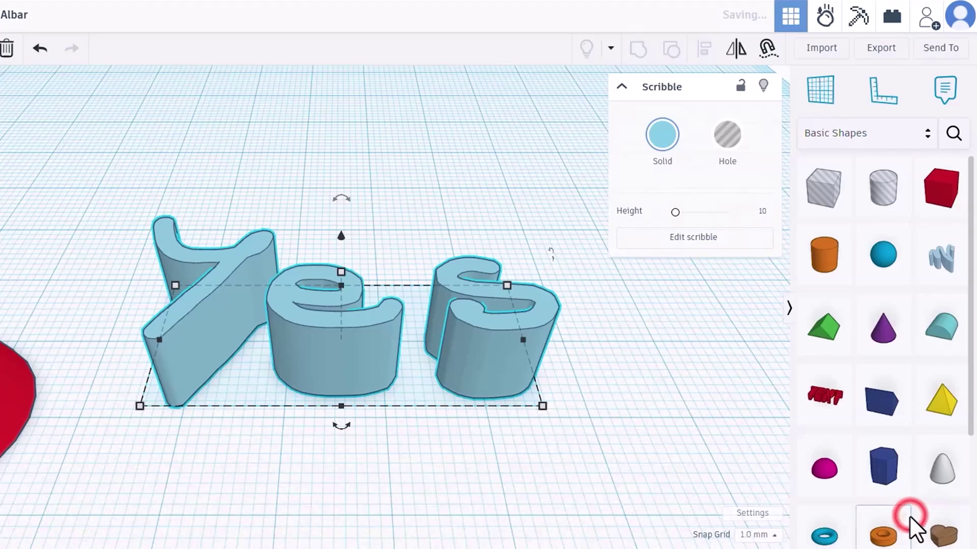
mouse_move(433, 257)
right_down()
mouse_move(300, 228)
mouse_move(345, 241)
right_up()
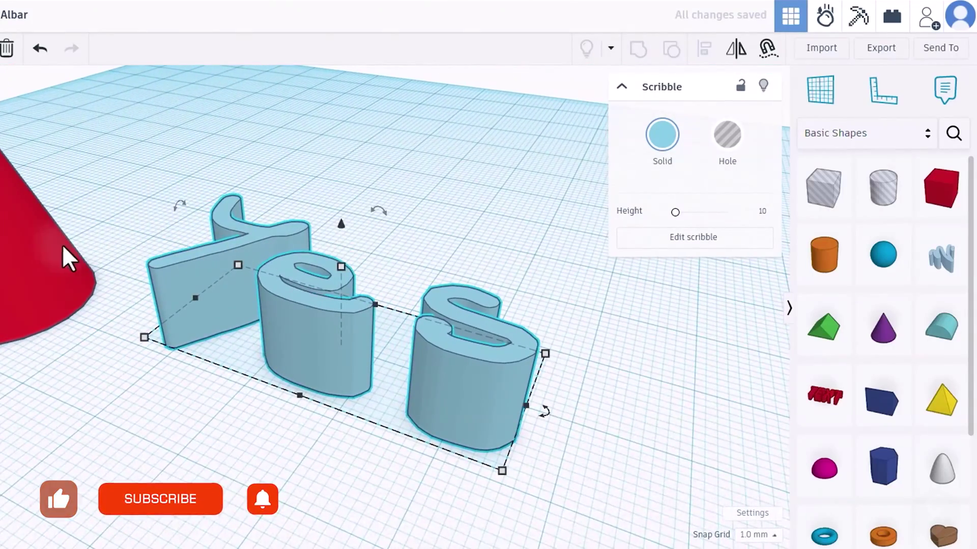
click(44, 263)
scroll(44, 263, up, 2)
scroll(191, 303, down, 2)
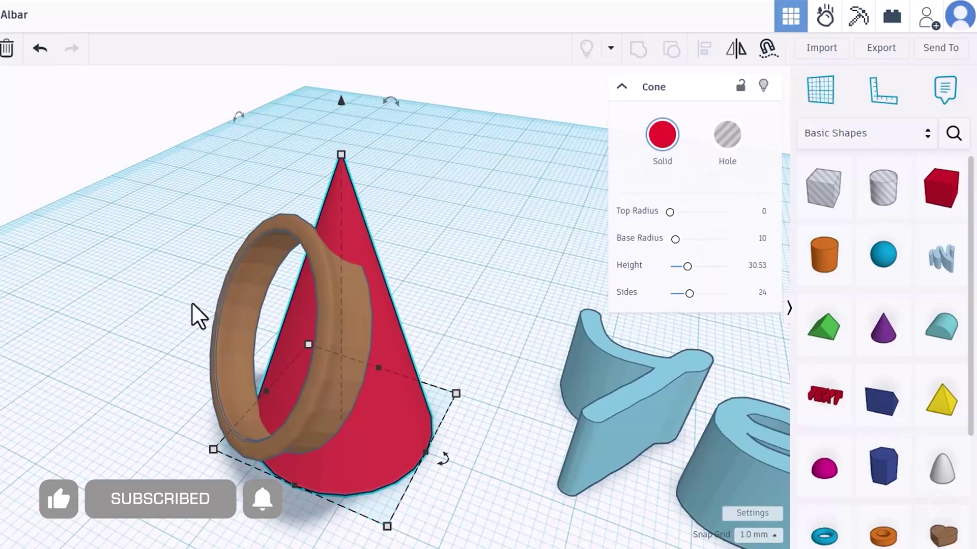
click(231, 299)
scroll(231, 299, up, 2)
click(712, 435)
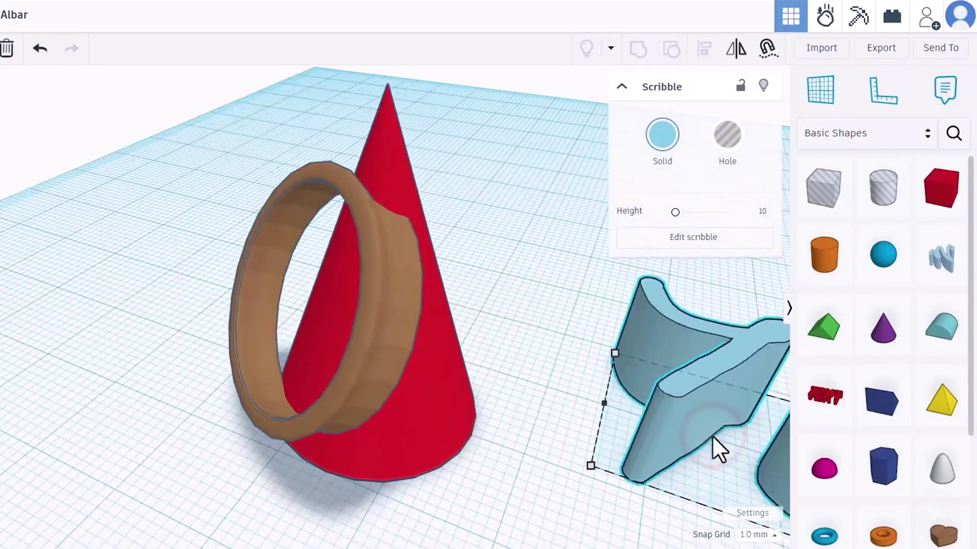
key(f)
scroll(396, 363, down, 2)
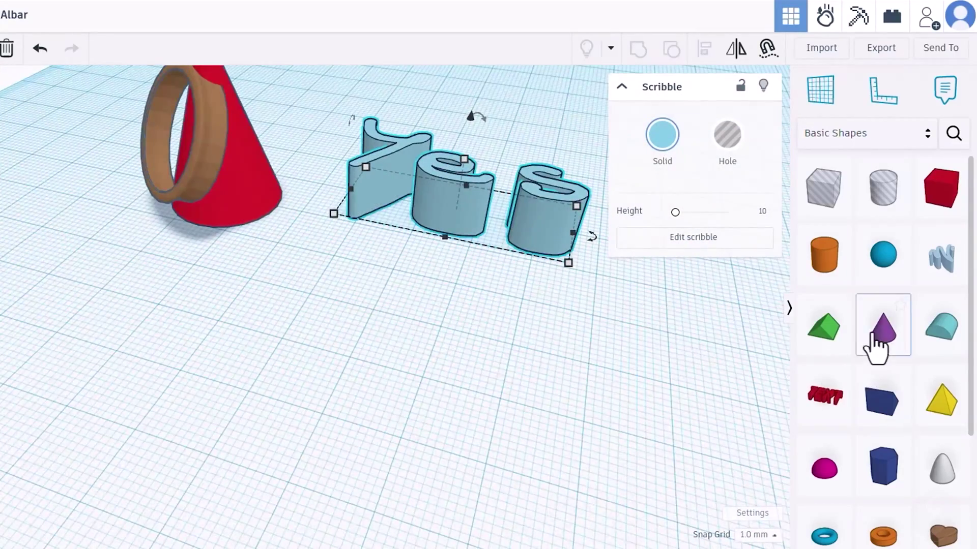
click(832, 413)
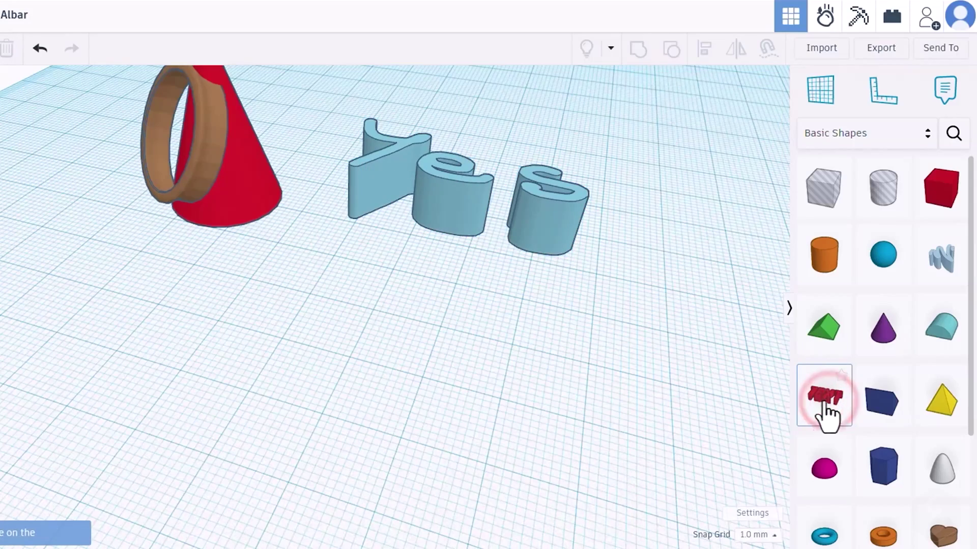
Step: Place the text shape, colour it yellow, replace TEXT with Hello and set the font to Sans
click(289, 363)
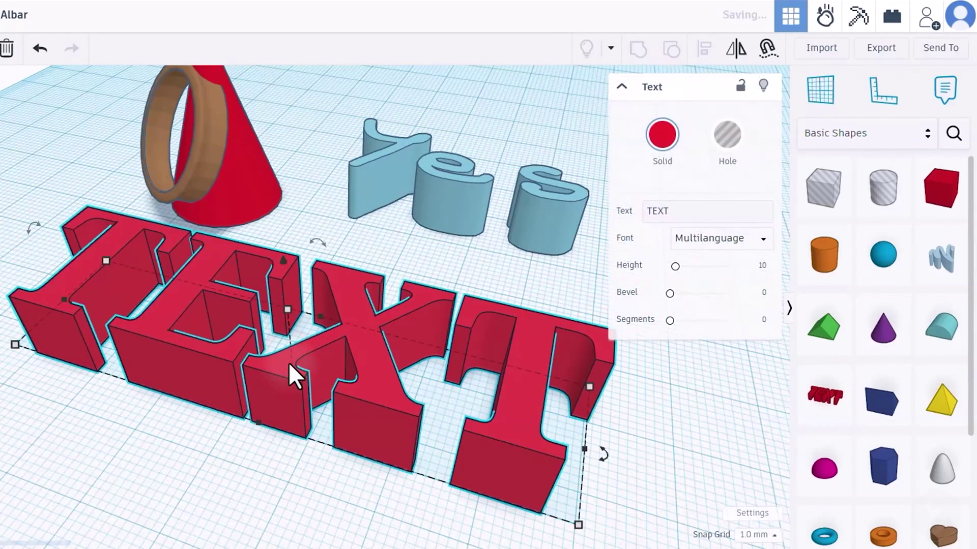
click(664, 136)
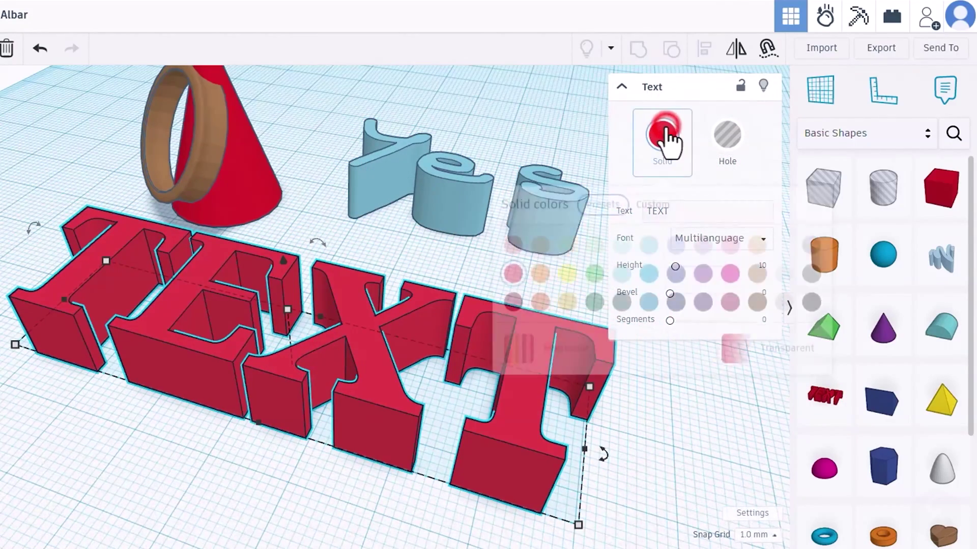
click(570, 277)
click(692, 211)
double_click(657, 212)
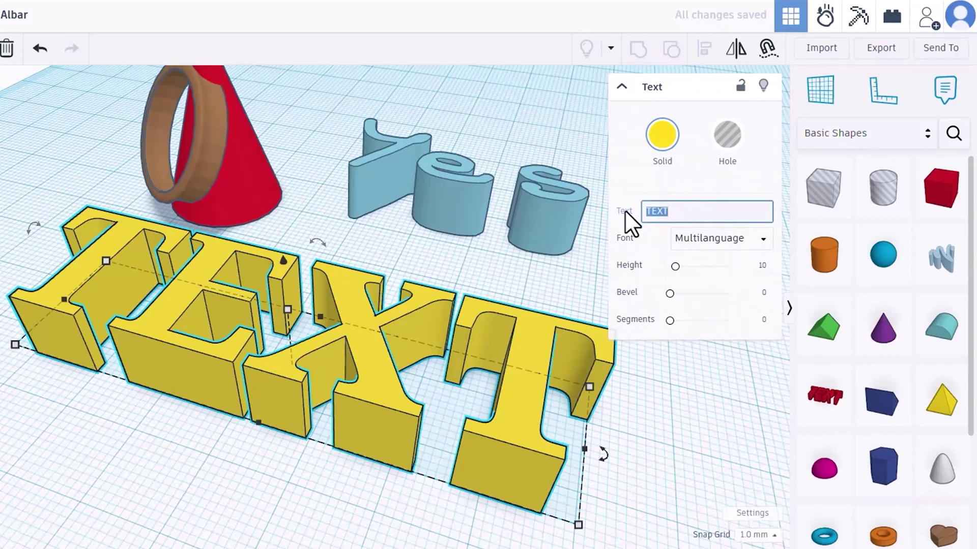
text(Hello)
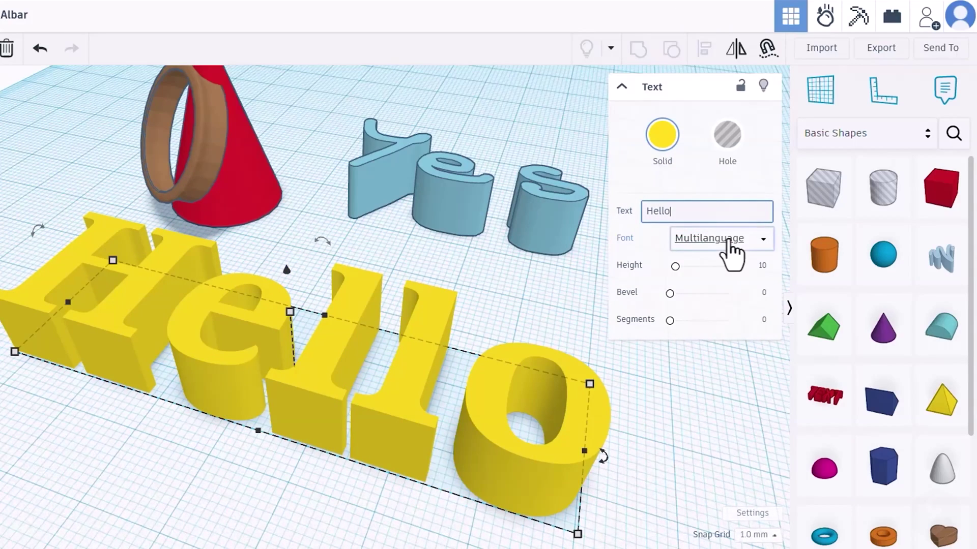
click(731, 245)
click(709, 283)
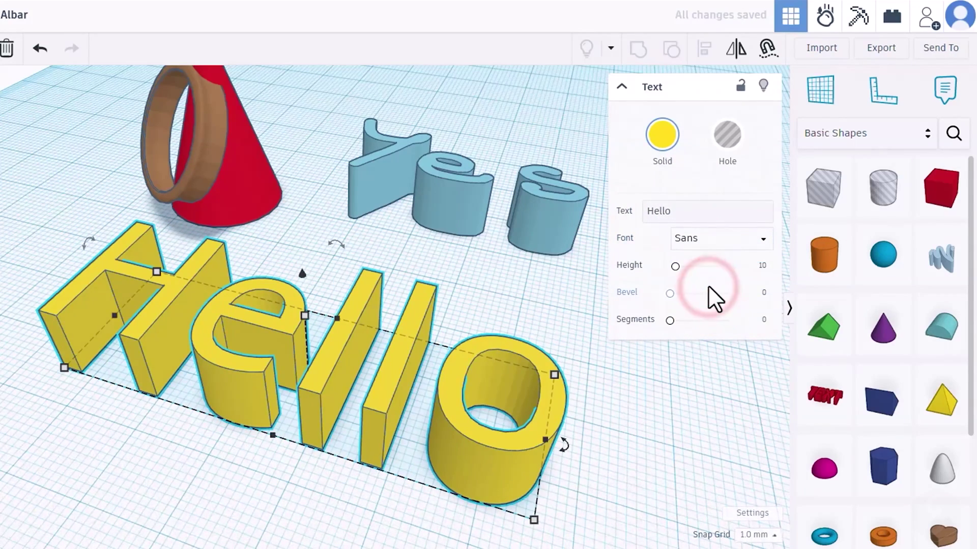
click(424, 205)
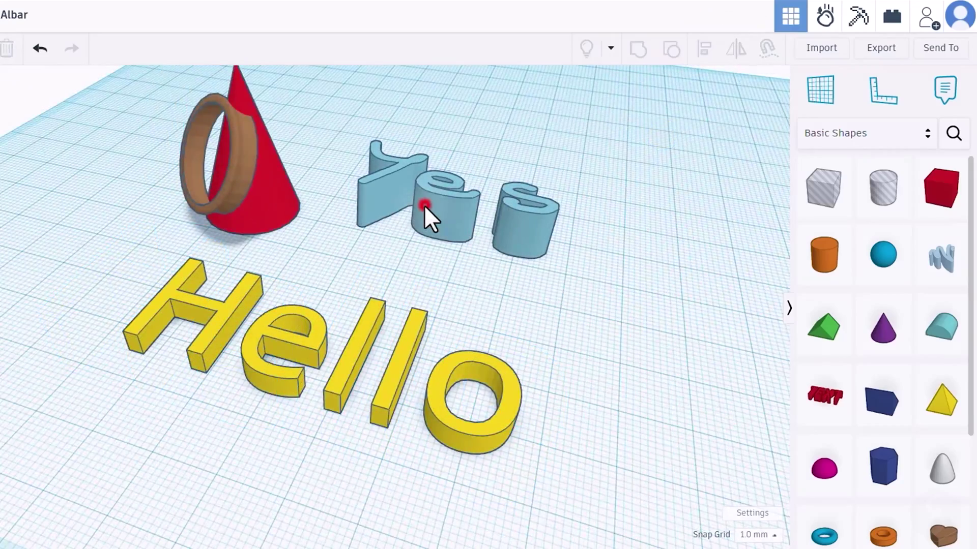
Step: Move the Hello text across the workplane and slide it to the left
click(271, 205)
click(284, 351)
drag(284, 351, 305, 358)
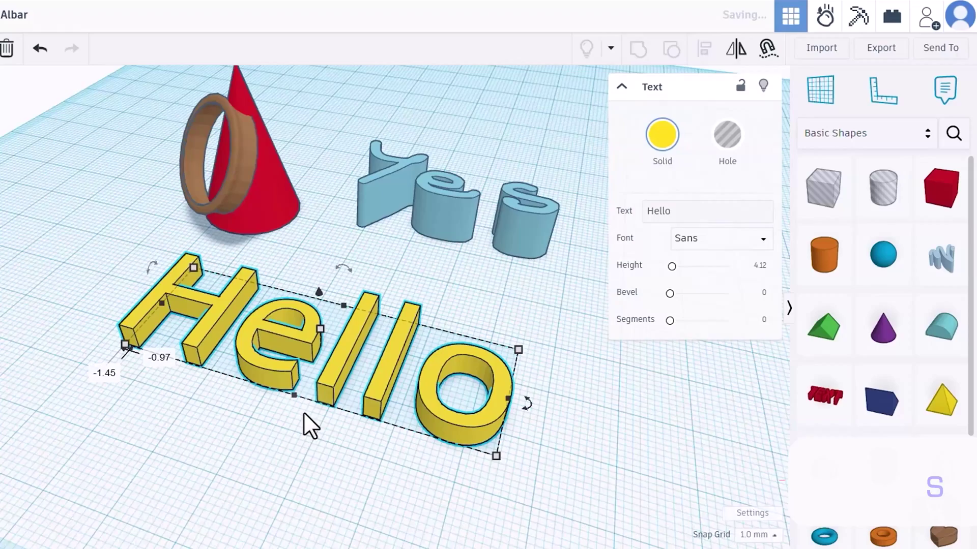
right_drag(306, 413, 387, 249)
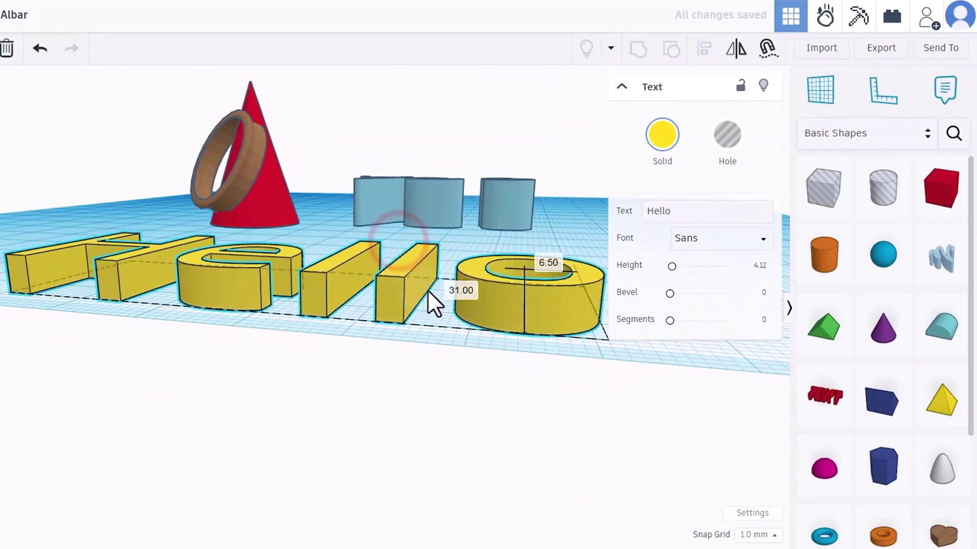
drag(428, 292, 364, 284)
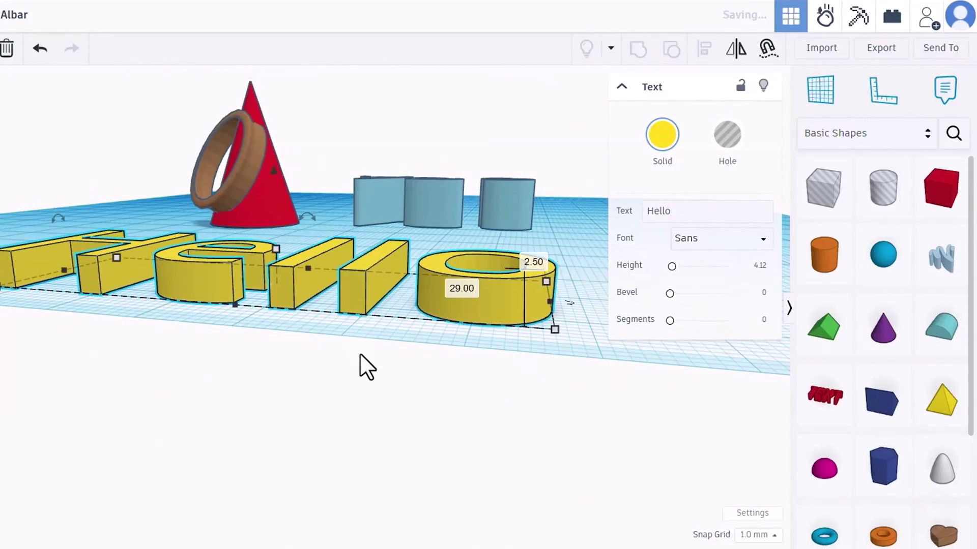
Step: Pull the red cone out of the ring and set it down in front of the Yes scribble
right_drag(366, 371, 271, 219)
click(272, 219)
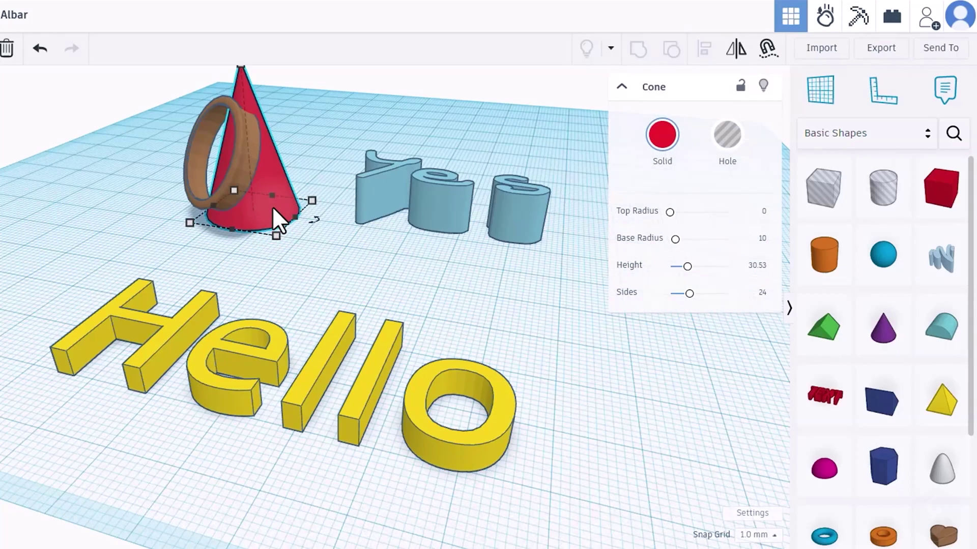
drag(273, 207, 390, 256)
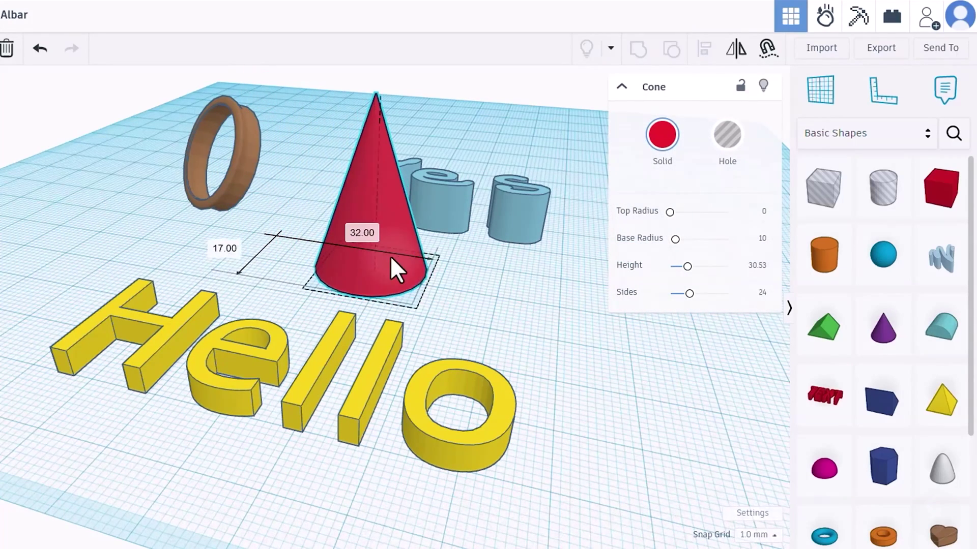
drag(392, 260, 344, 281)
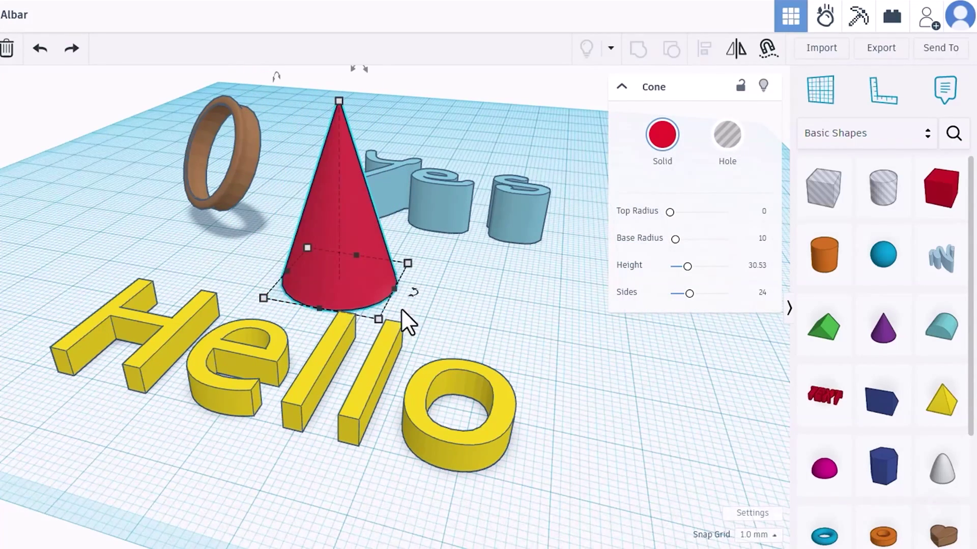
Step: Set a custom workplane of 400 mm width by 200 mm length in millimetres, then close settings
click(753, 514)
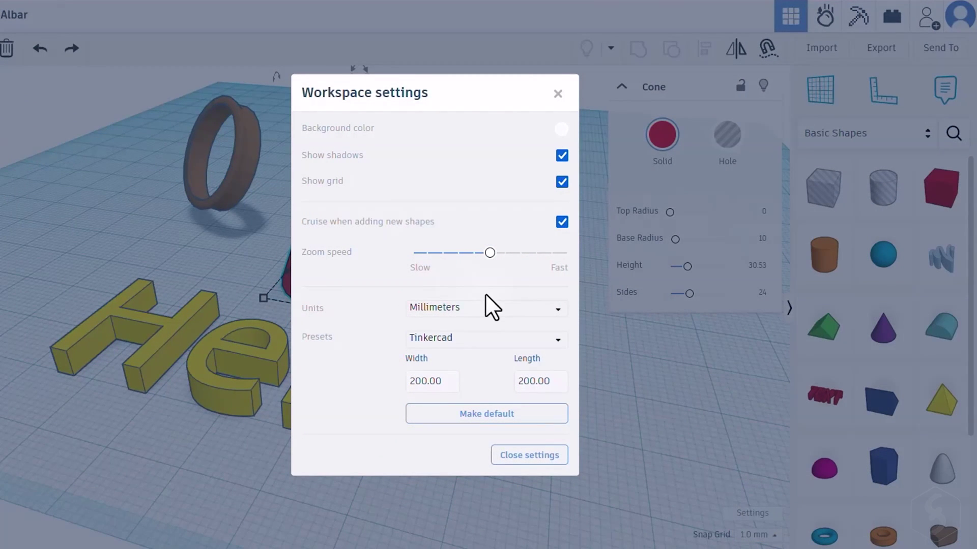
click(477, 309)
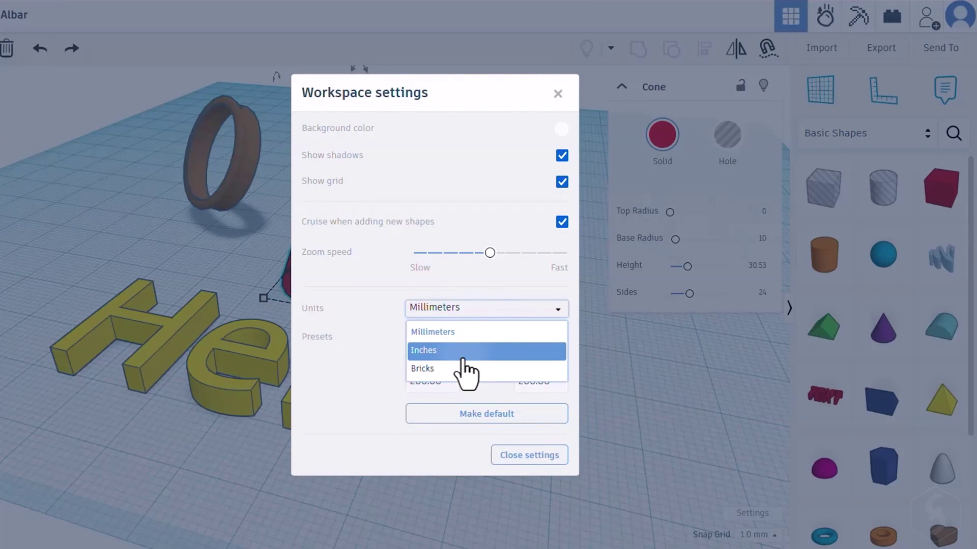
click(472, 290)
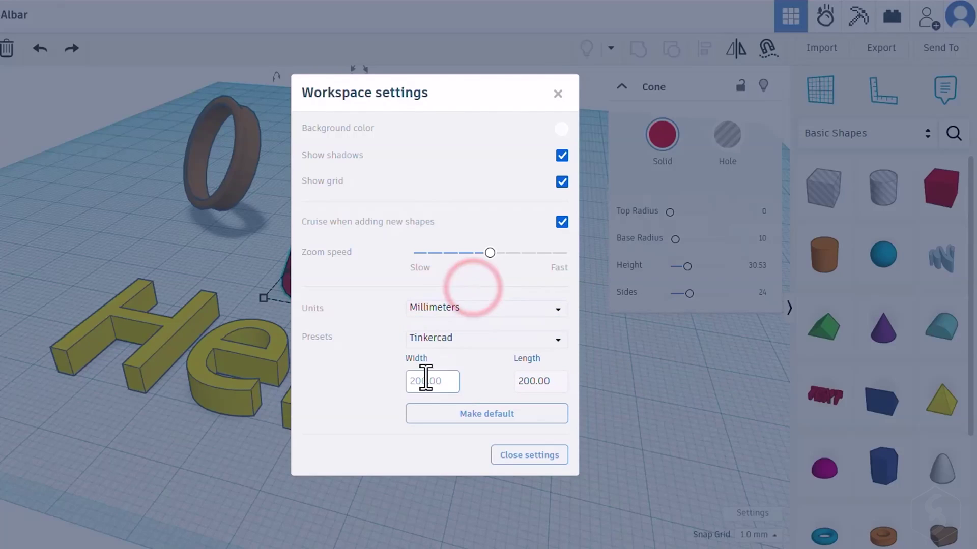
drag(449, 383, 399, 383)
text(400)
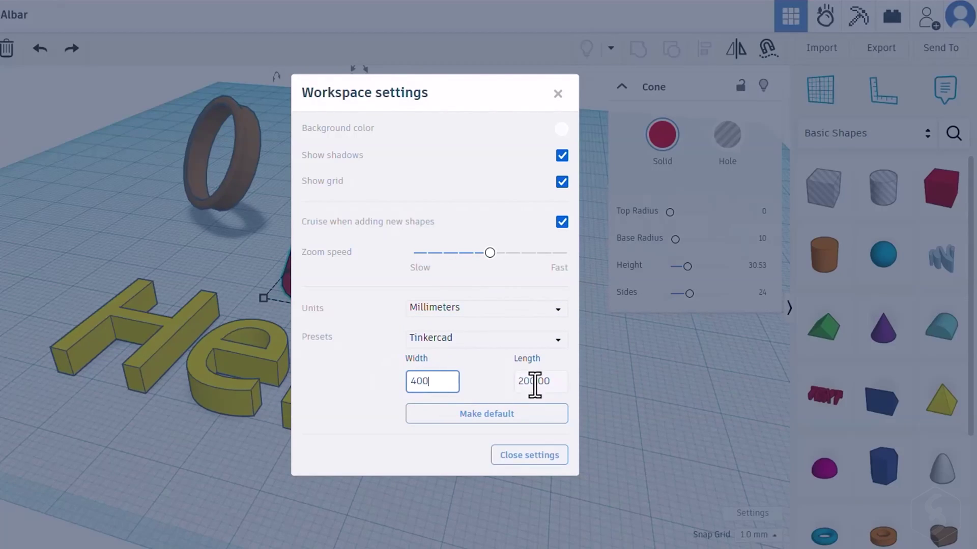
click(547, 377)
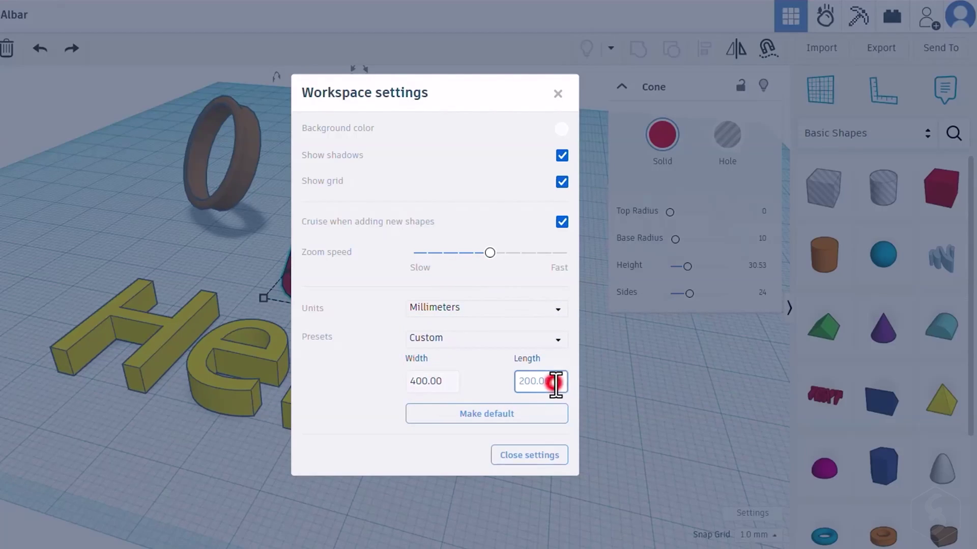
click(530, 458)
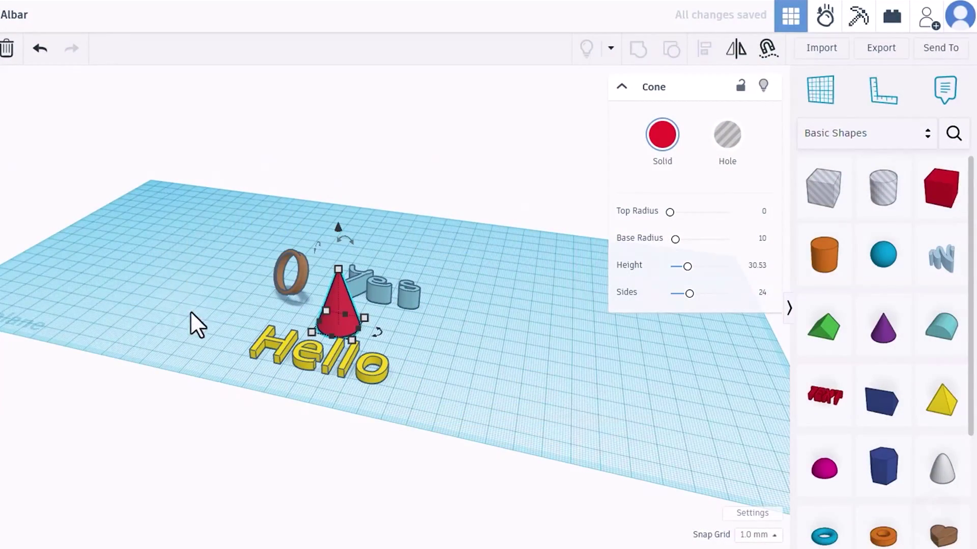
scroll(546, 340, up, 5)
key(ctrl+d)
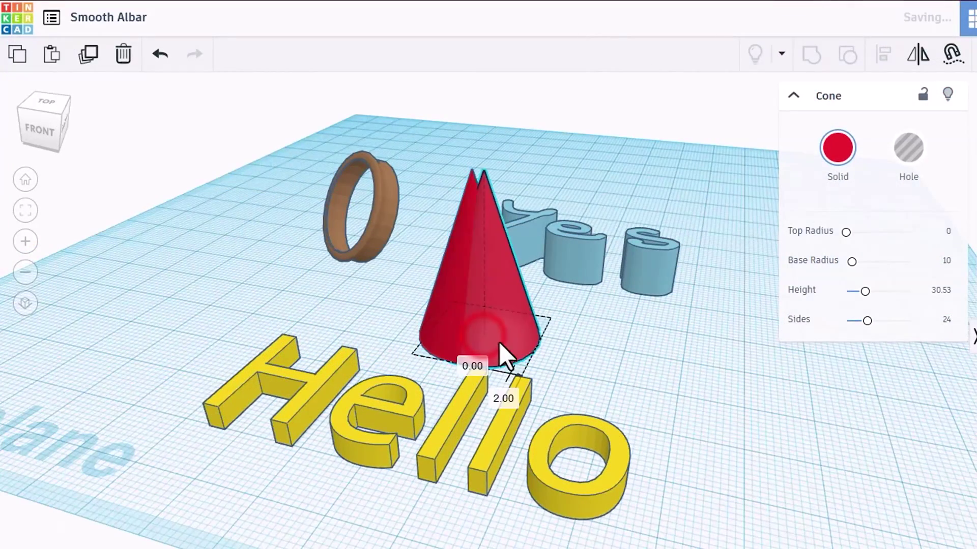
mouse_move(484, 337)
mouse_down()
mouse_move(618, 365)
mouse_move(773, 419)
mouse_up()
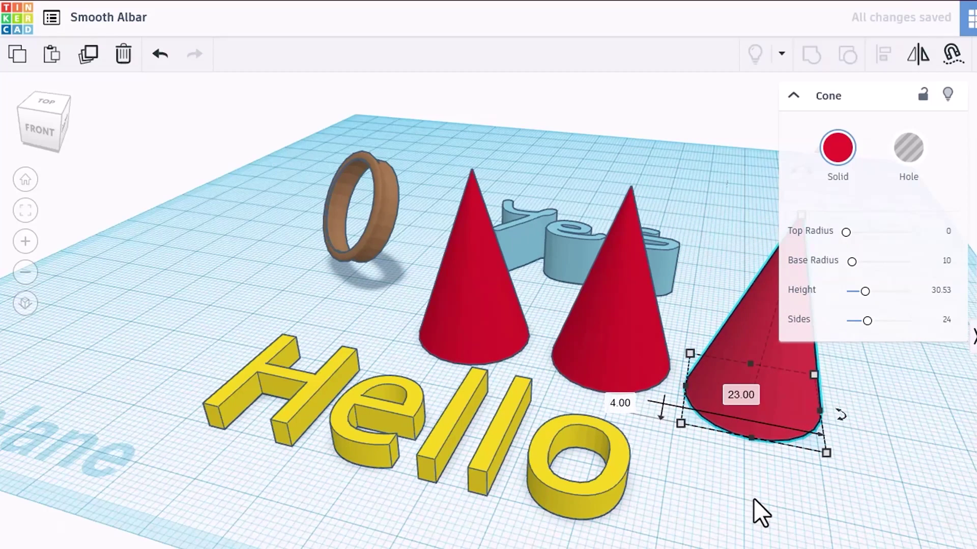
key(ctrl+z)
key(ctrl+z)
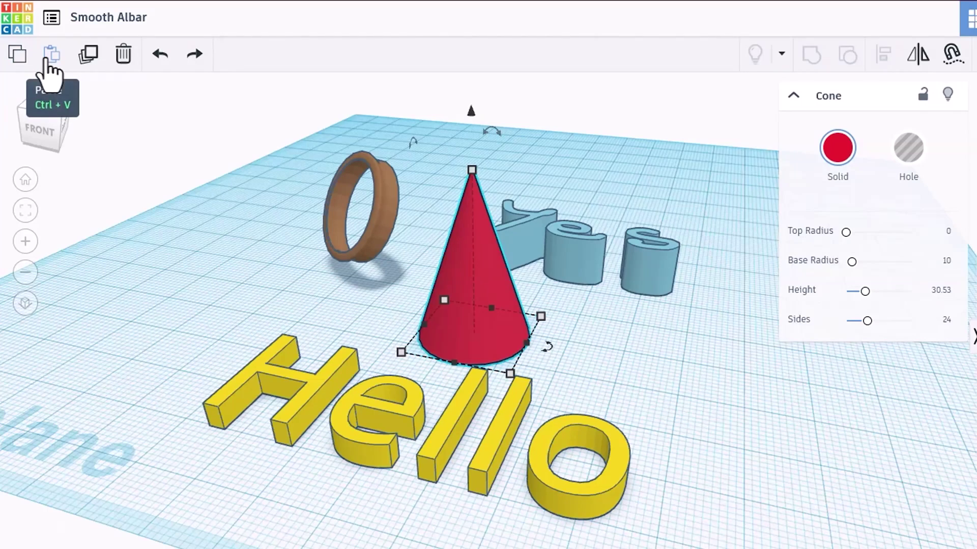
click(125, 56)
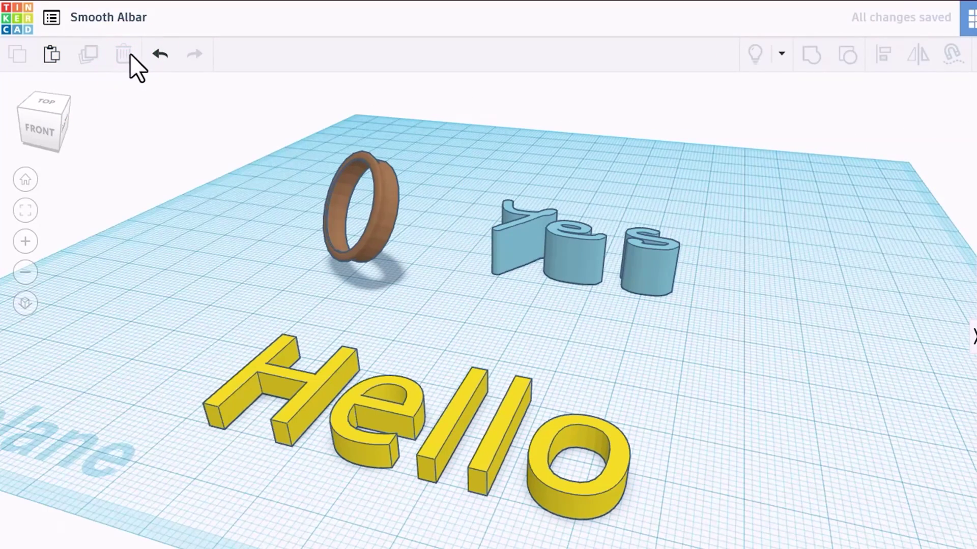
click(160, 57)
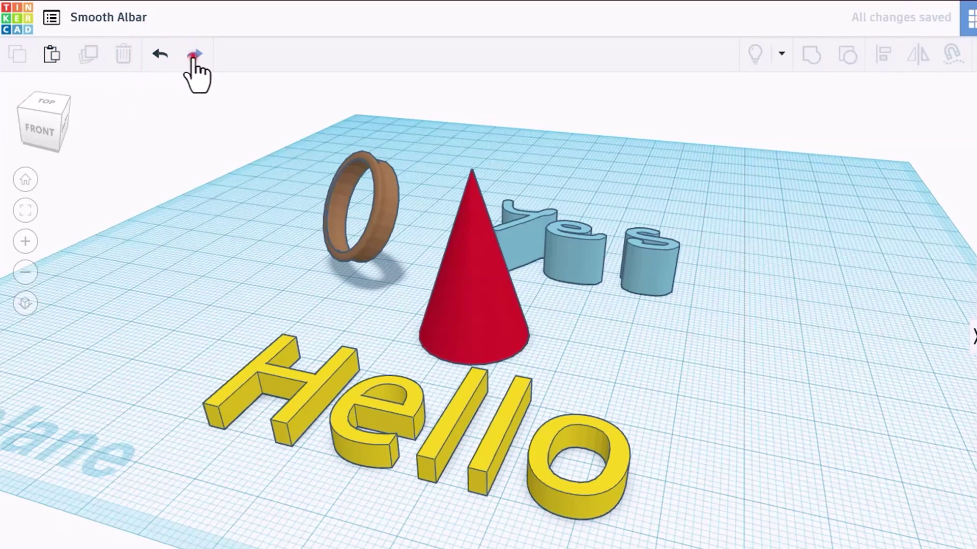
click(194, 58)
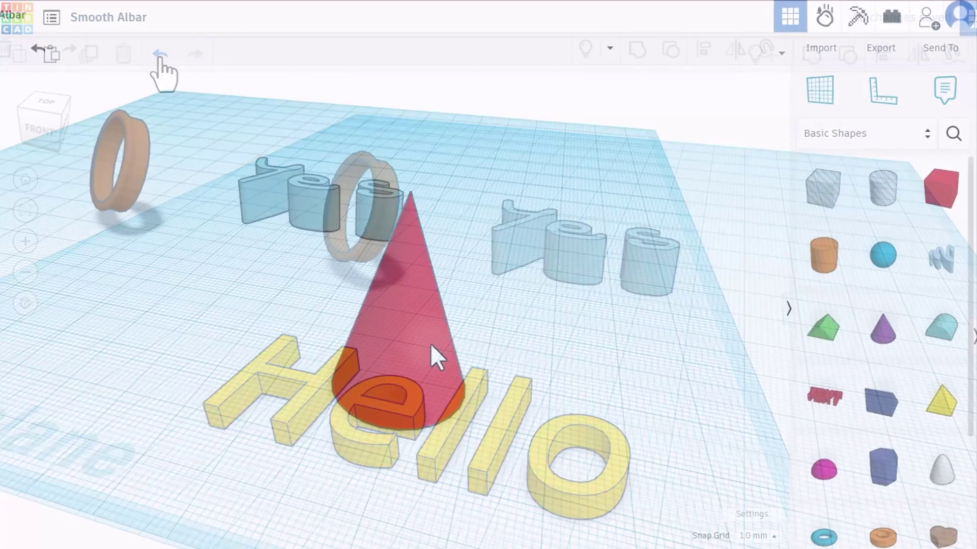
Step: Stretch the red cone's base to about 19 mm across, then raise it and lower it back onto the workplane
click(430, 343)
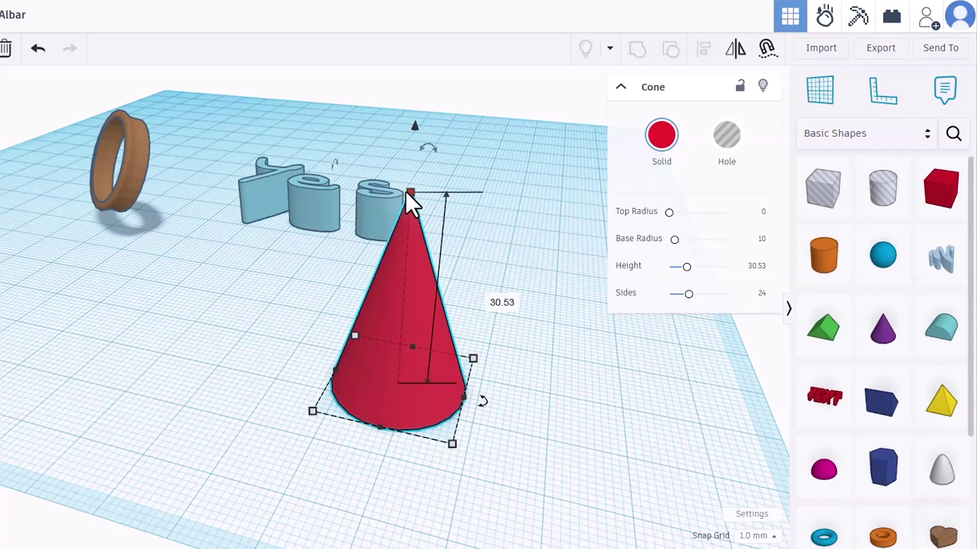
mouse_move(452, 445)
mouse_down()
mouse_move(453, 463)
mouse_move(466, 433)
mouse_move(402, 391)
mouse_move(452, 444)
mouse_up()
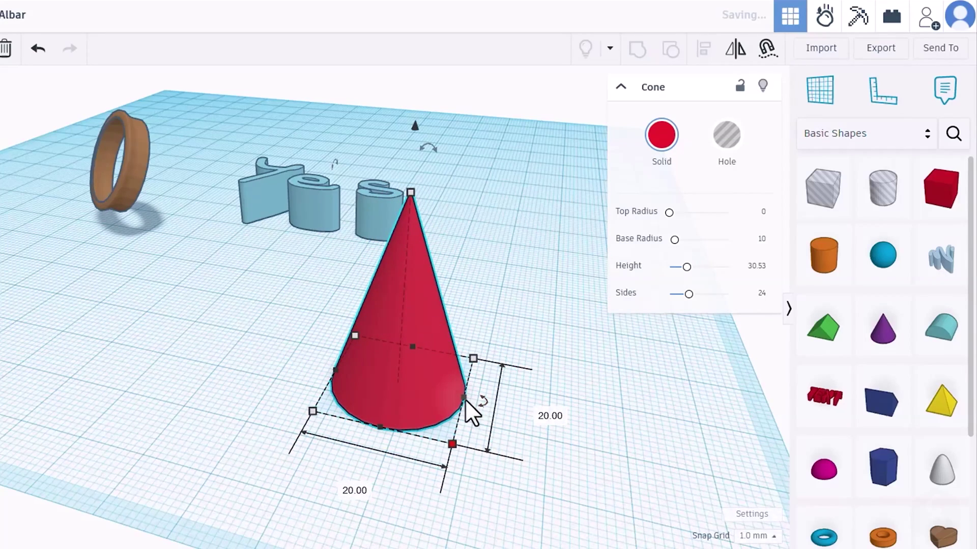
mouse_move(463, 397)
mouse_down()
mouse_move(527, 405)
mouse_move(487, 301)
mouse_move(480, 308)
mouse_up()
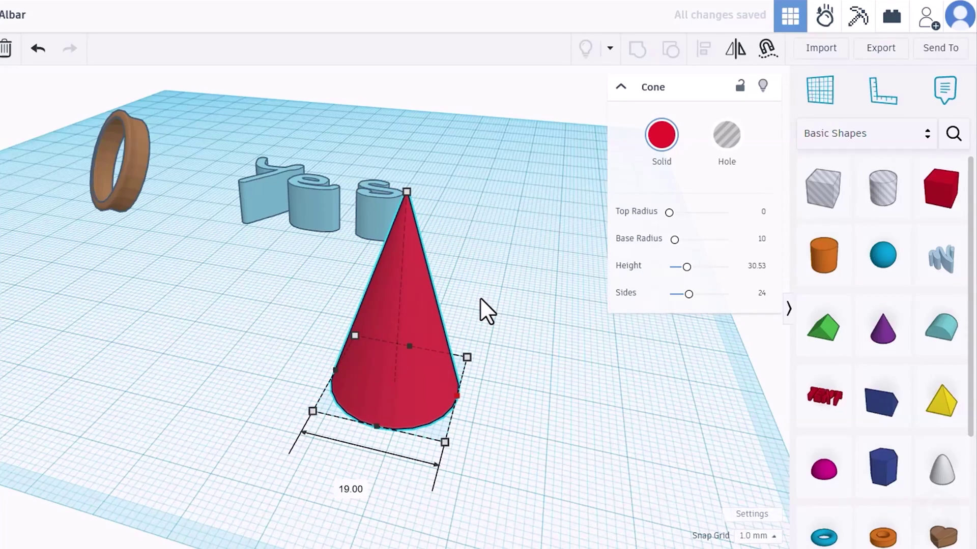
drag(409, 131, 404, 165)
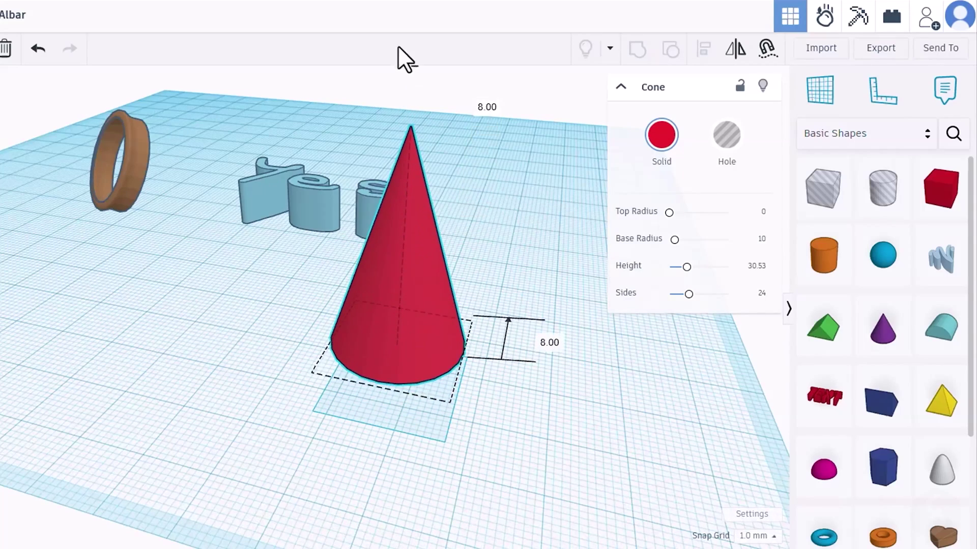
mouse_move(403, 167)
mouse_down()
mouse_move(435, 150)
mouse_move(536, 297)
mouse_up()
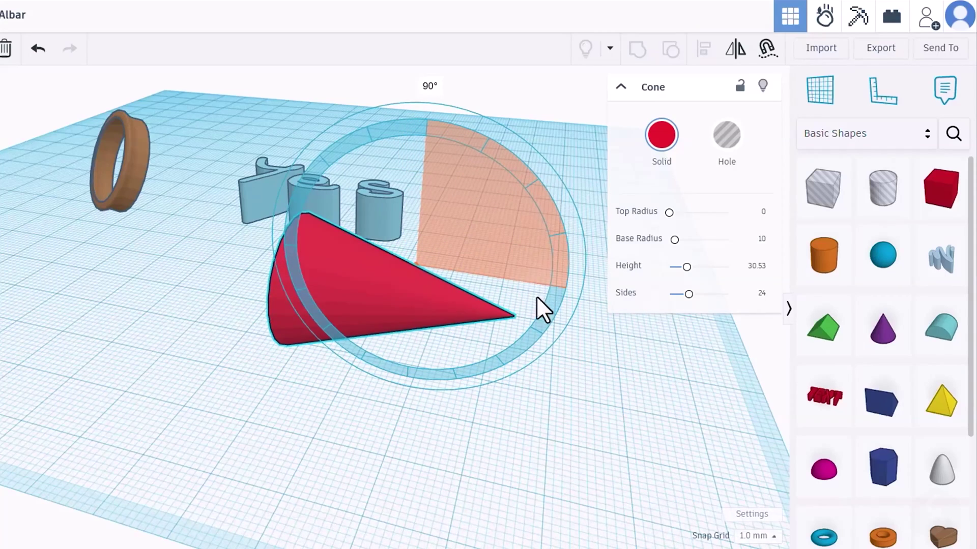
mouse_move(537, 297)
mouse_down()
mouse_move(425, 132)
mouse_move(578, 245)
mouse_up()
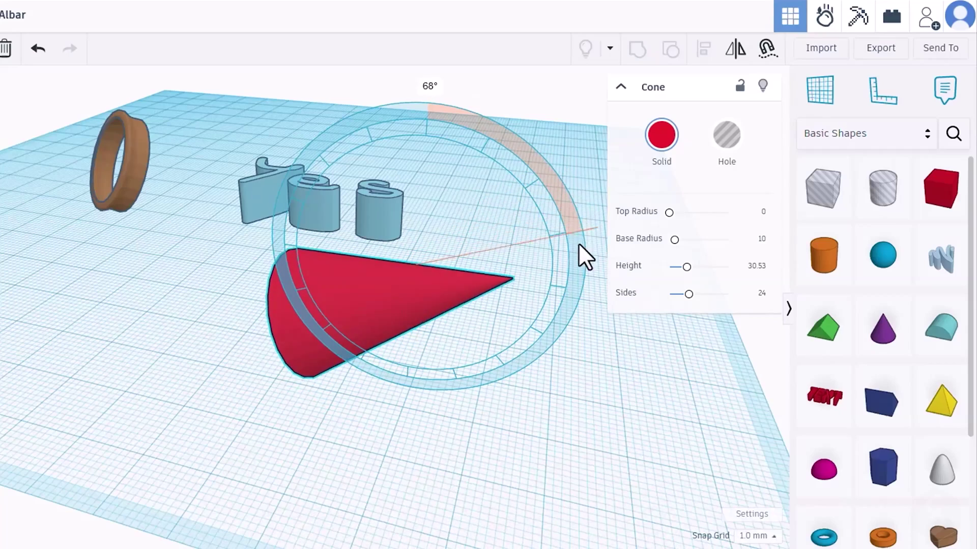
drag(578, 243, 434, 110)
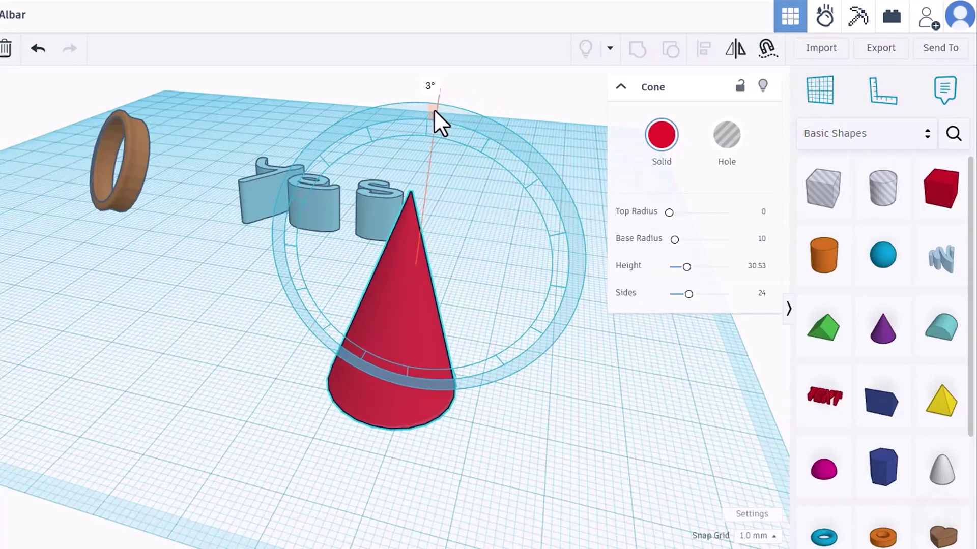
scroll(335, 308, up, 5)
mouse_move(335, 308)
mouse_down()
mouse_move(348, 330)
mouse_move(398, 342)
mouse_up()
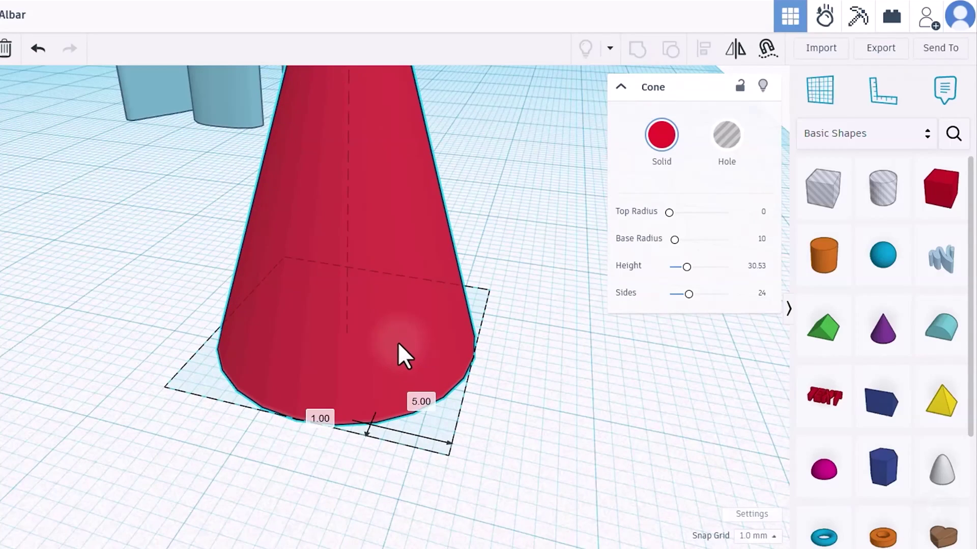
Step: Move the cone back, set Snap Grid to 2.0 mm, and drag it right
drag(398, 342, 338, 325)
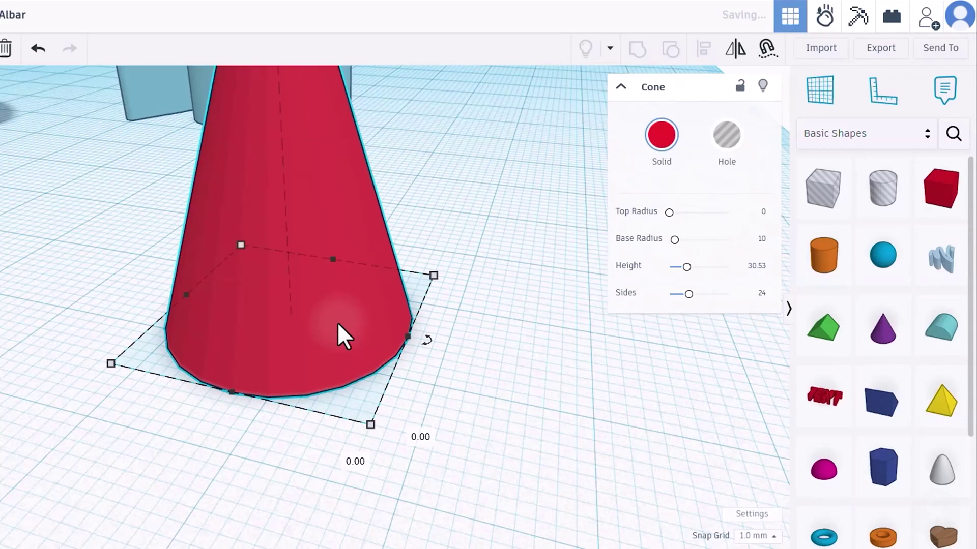
click(755, 535)
click(756, 479)
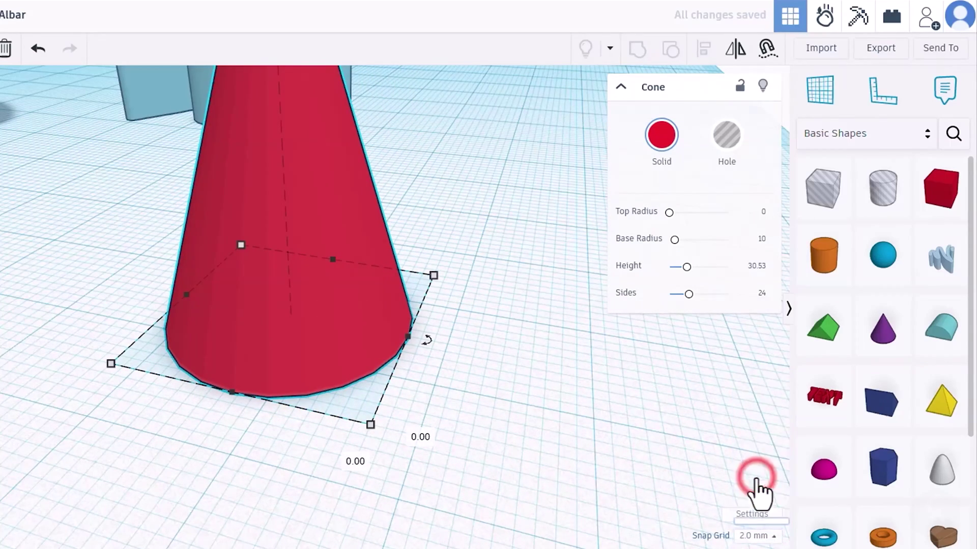
drag(355, 344, 493, 367)
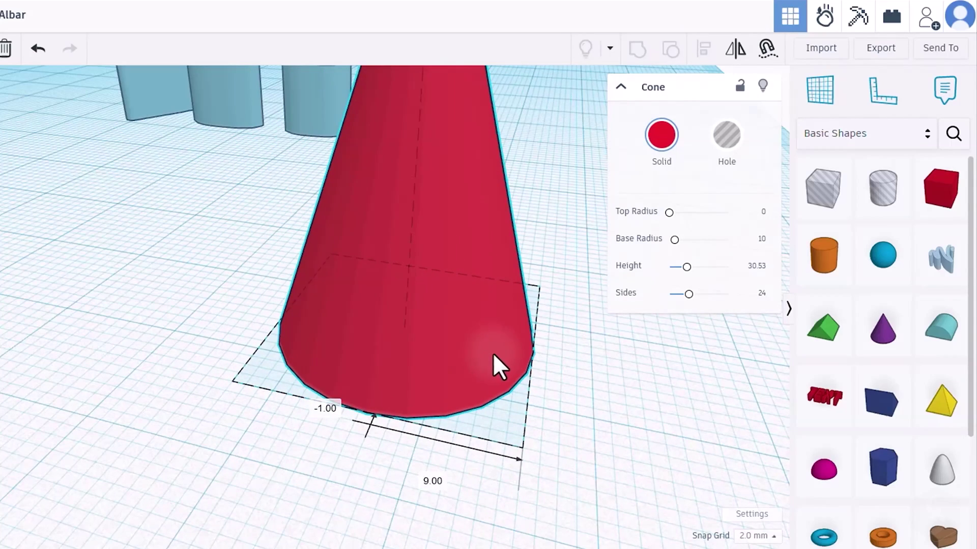
Step: Drag the cone back to the left and switch grid snapping off
click(756, 536)
mouse_move(493, 357)
mouse_down()
mouse_move(344, 329)
mouse_move(370, 354)
mouse_move(171, 378)
mouse_up()
click(752, 384)
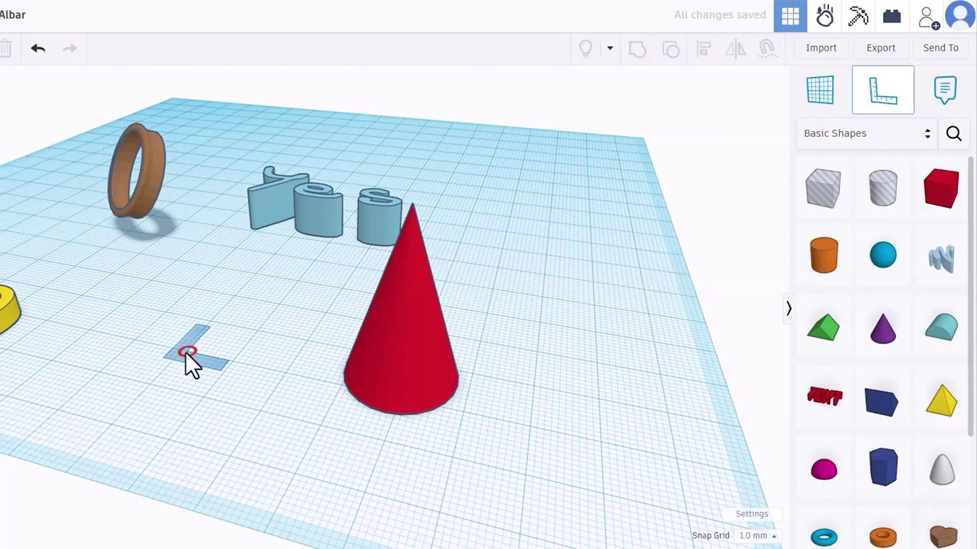
Step: Place a ruler, then pin a 'This is a cone' note to the red cone
click(184, 351)
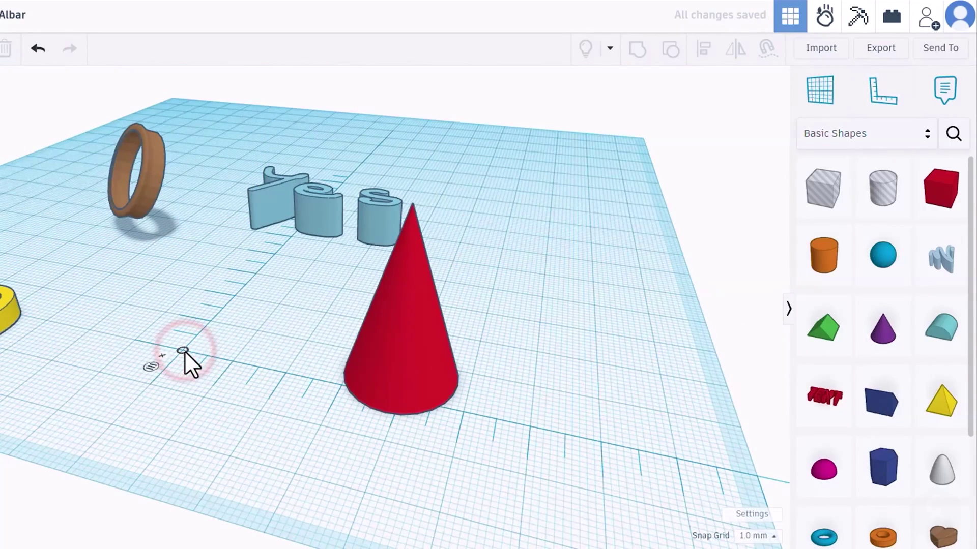
click(412, 367)
click(377, 227)
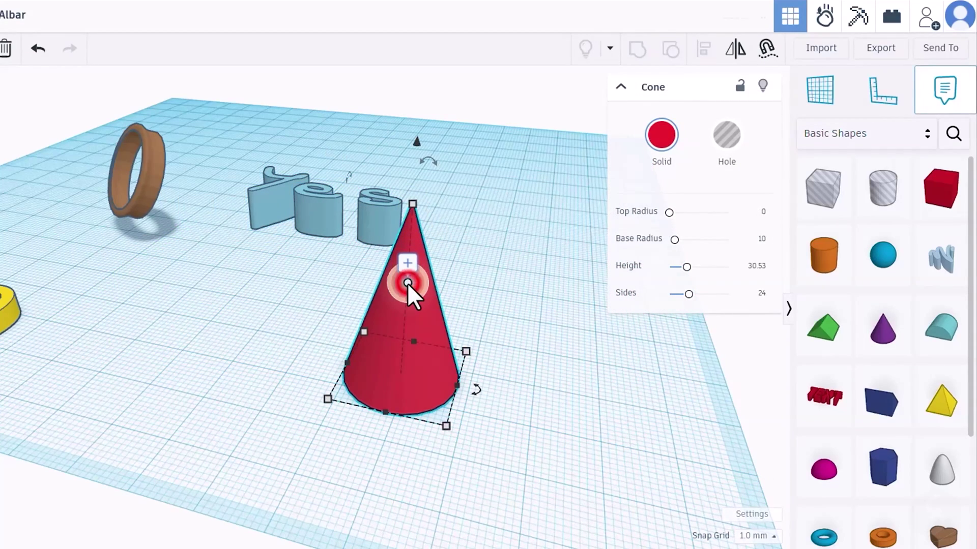
click(407, 283)
text(This is a cone)
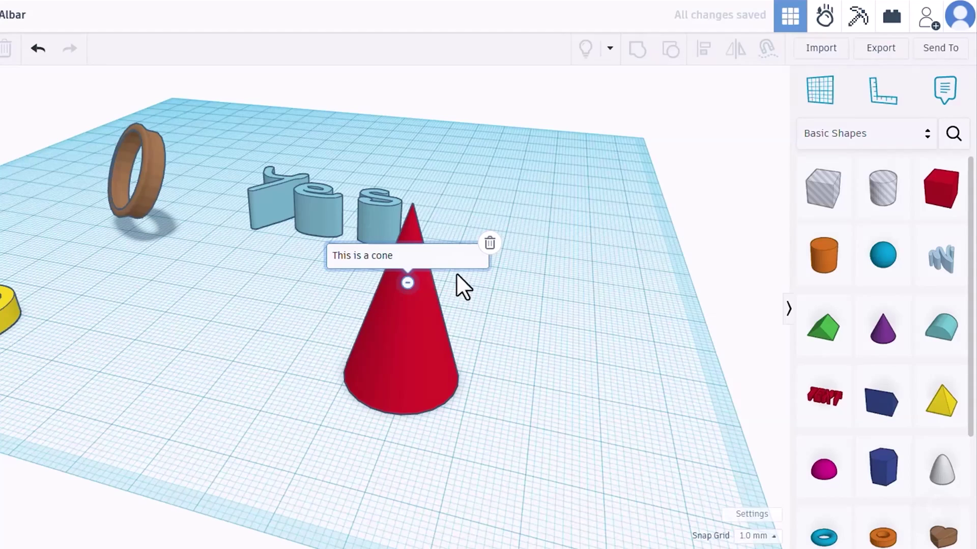
click(548, 315)
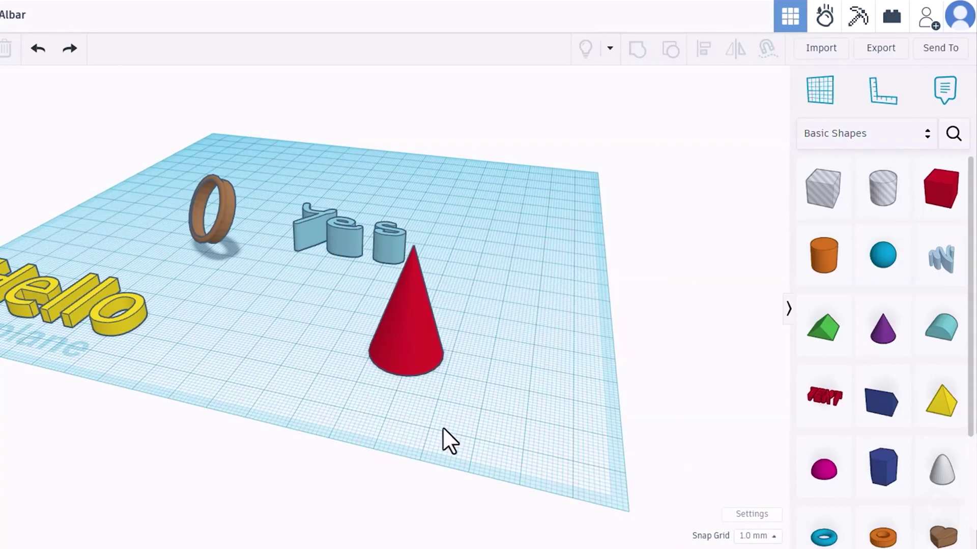
Step: Put a custom workplane on the letter e and move the cone along it
mouse_move(380, 338)
mouse_down()
mouse_move(453, 333)
mouse_move(408, 338)
mouse_up()
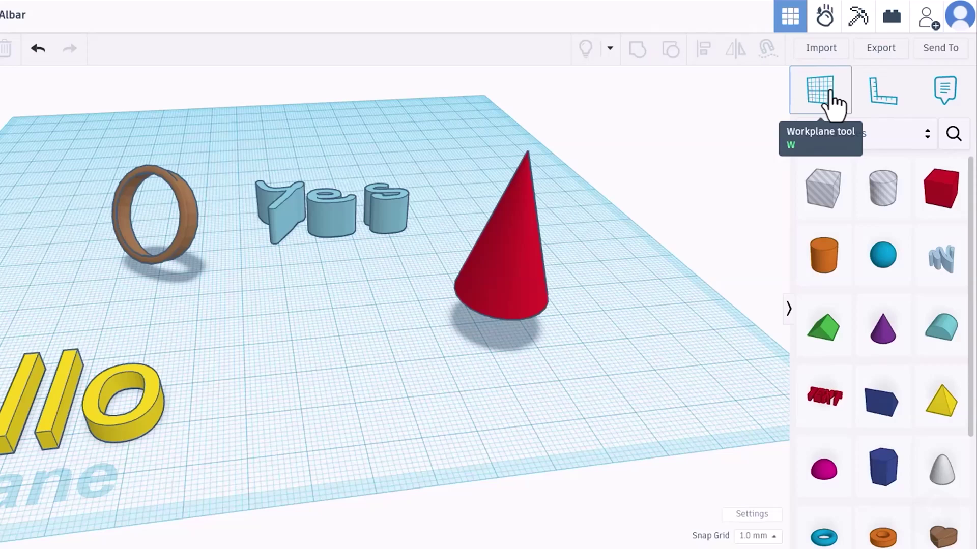
click(831, 95)
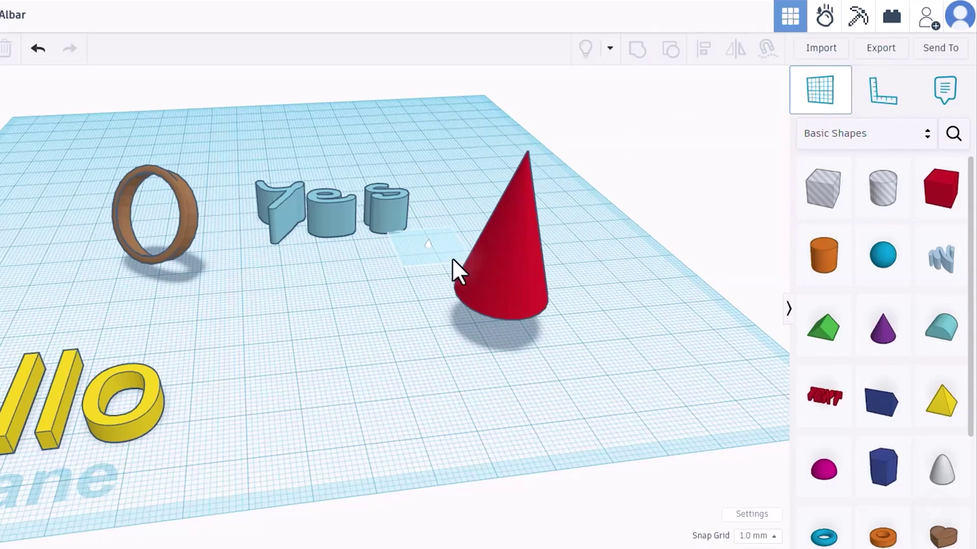
click(332, 219)
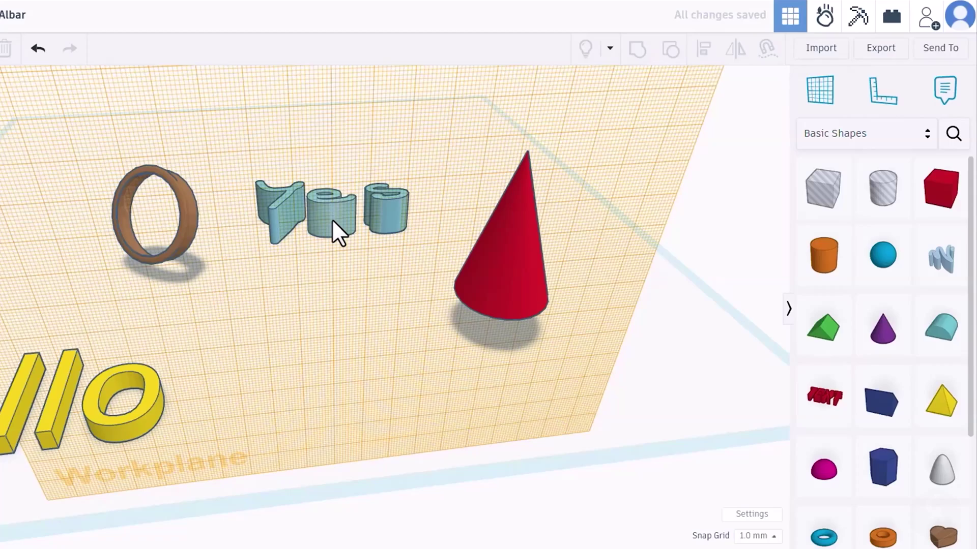
scroll(382, 344, down, 2)
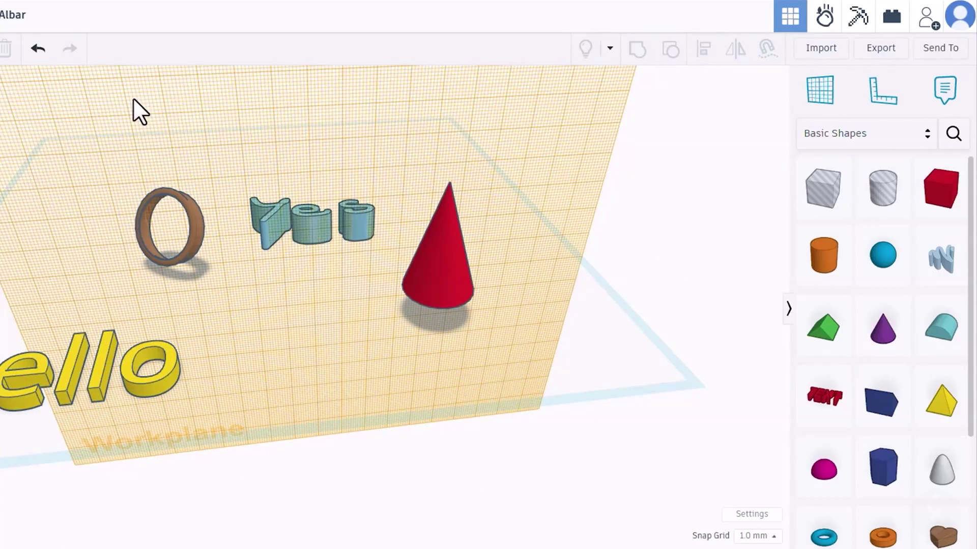
click(515, 259)
scroll(522, 291, up, 2)
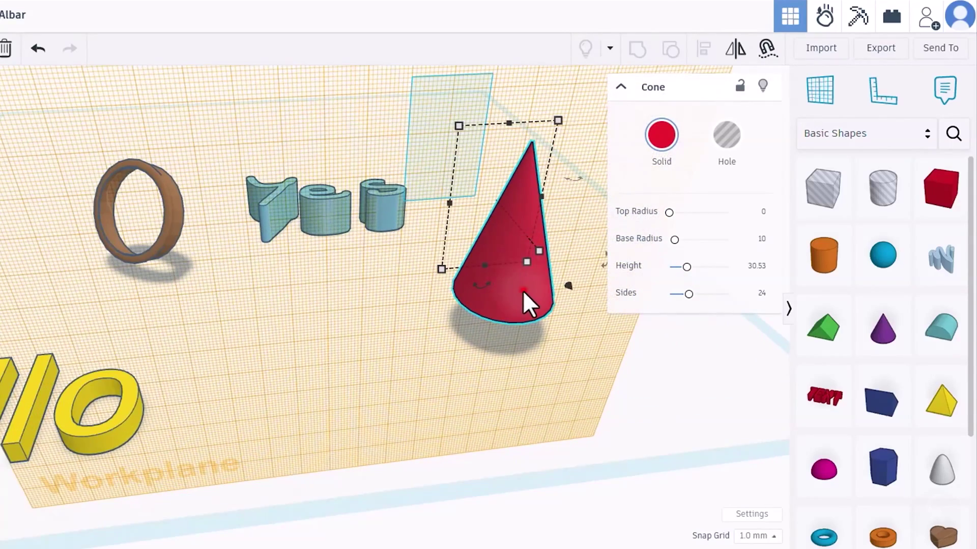
mouse_move(523, 291)
mouse_down()
mouse_move(557, 364)
mouse_move(551, 327)
mouse_move(578, 303)
mouse_move(532, 253)
mouse_up()
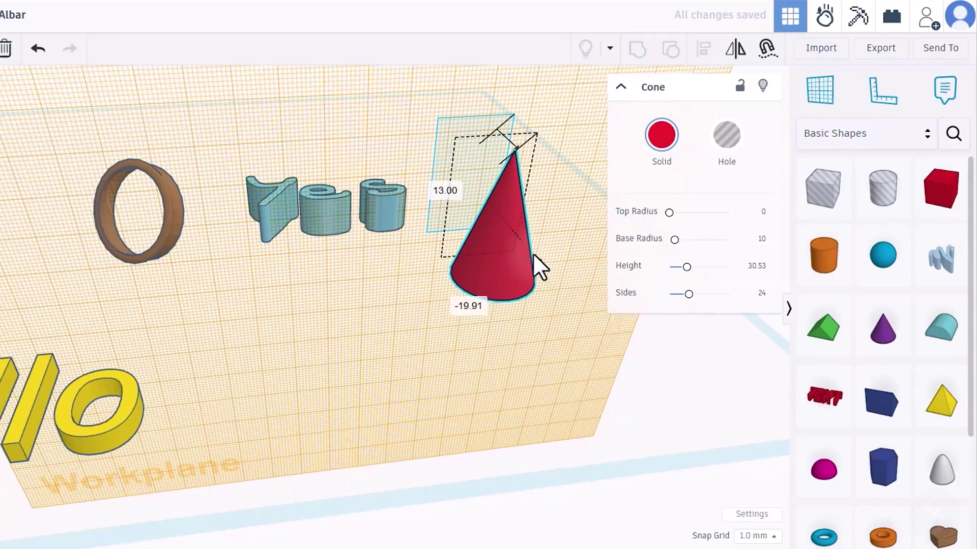
Step: Undo the cone move and reset the workplane to the default grid
key(ctrl+z)
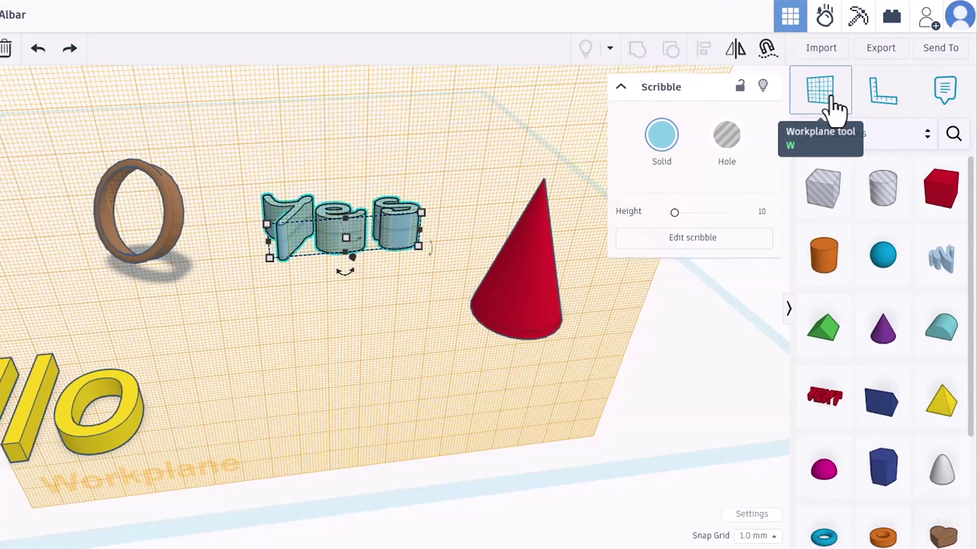
click(832, 97)
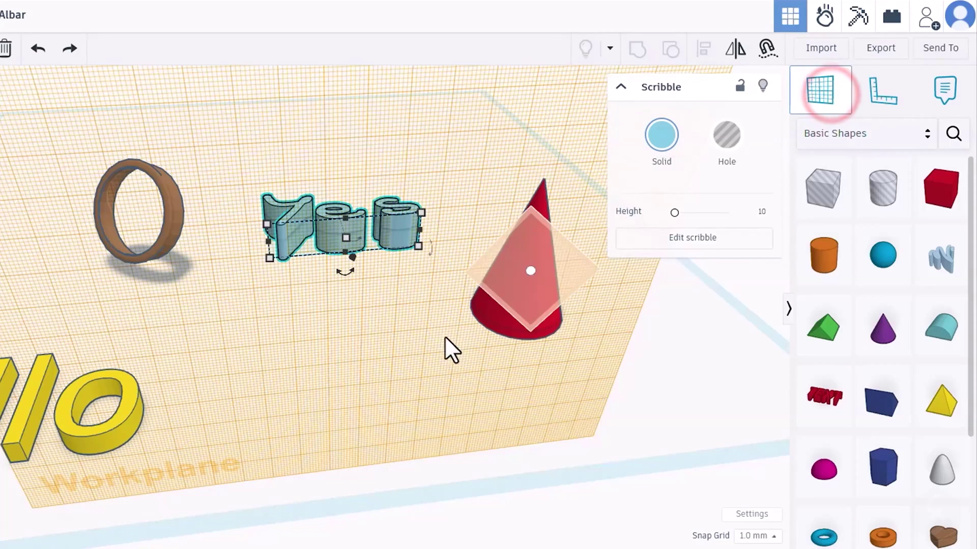
click(391, 402)
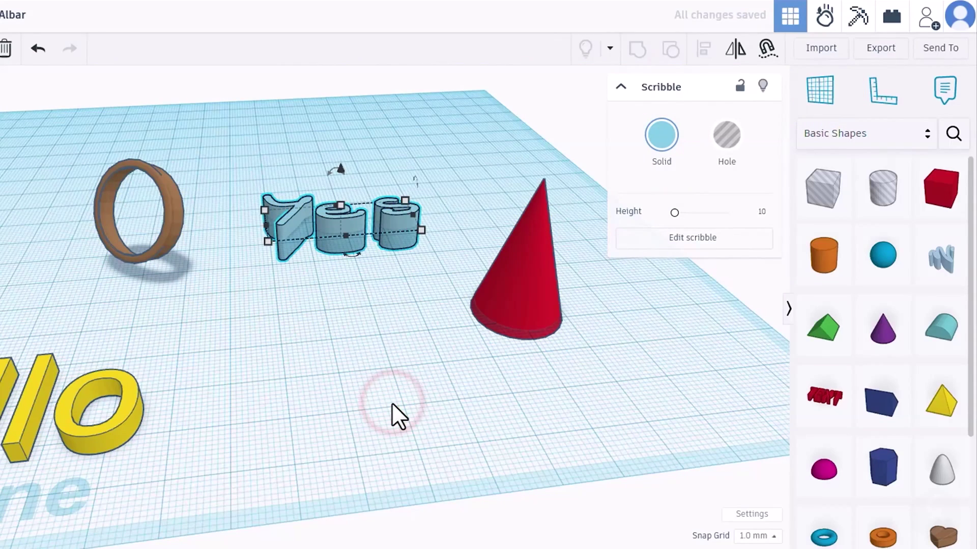
Step: Nudge the roof slightly left across the grid
click(488, 388)
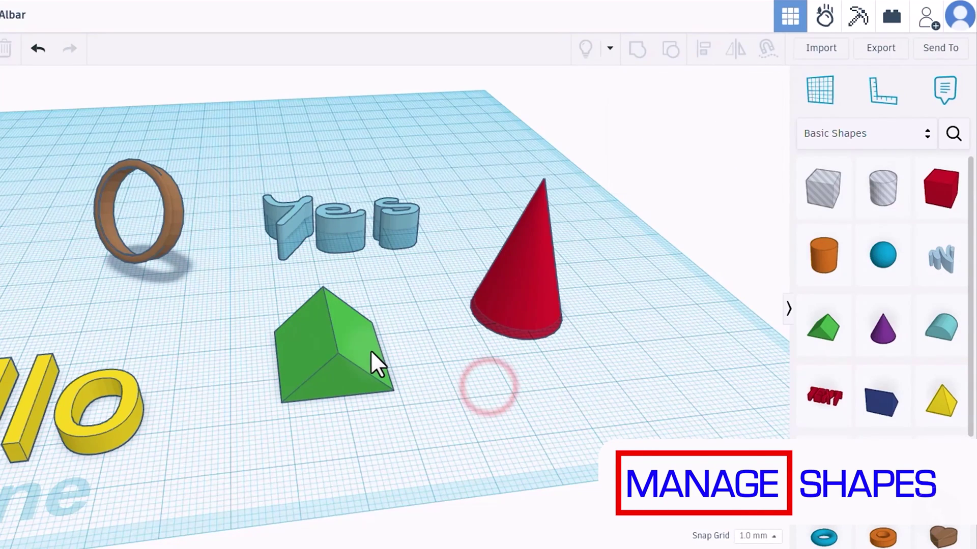
drag(357, 350, 354, 341)
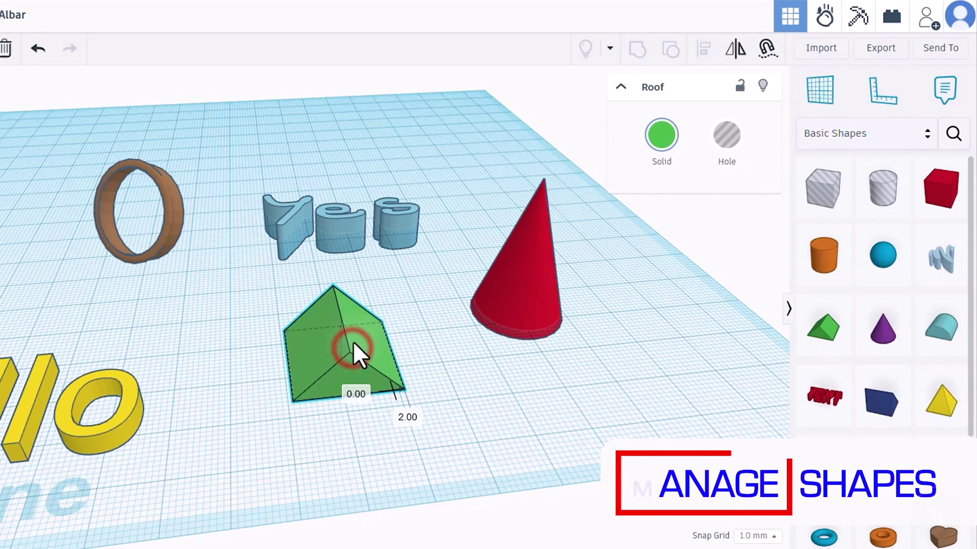
drag(354, 341, 348, 353)
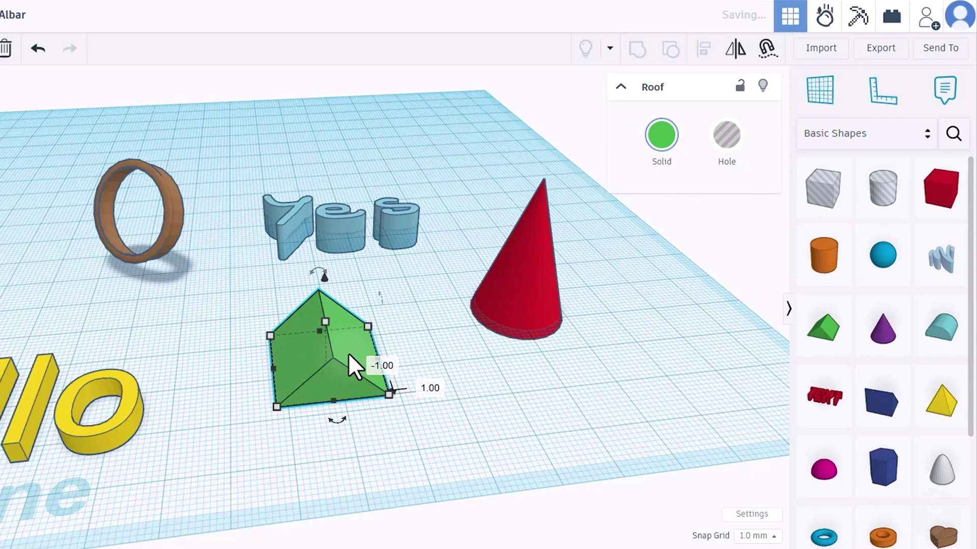
Step: Lock the roof and try dragging it to confirm it stays put
click(740, 89)
click(298, 338)
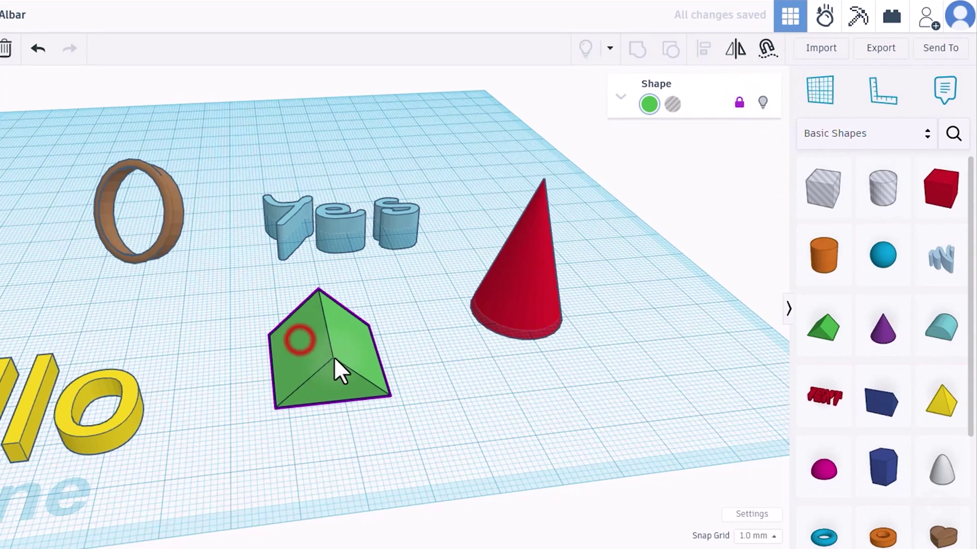
click(343, 327)
click(297, 315)
drag(343, 311, 344, 333)
Step: Unlock the roof, hide it, then bring all hidden shapes back with Show All
click(740, 91)
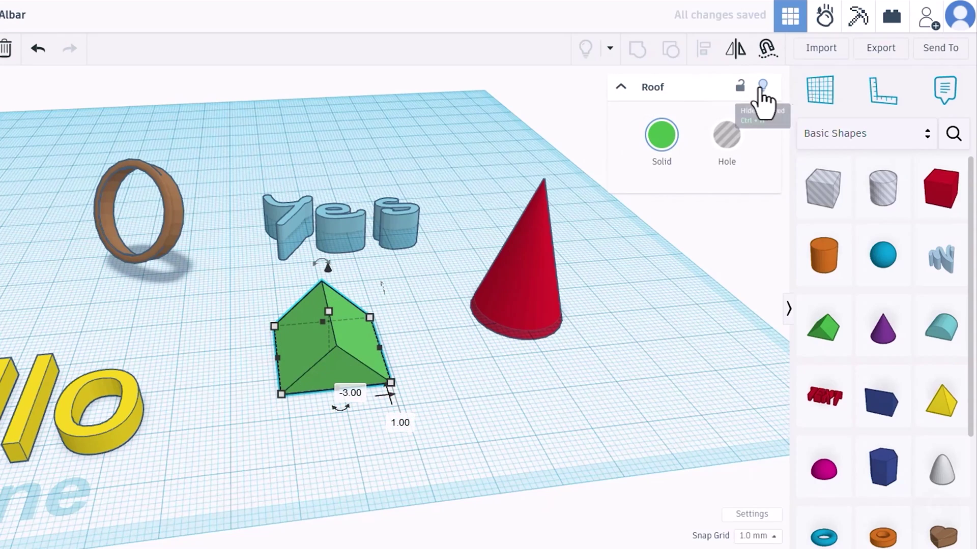
click(762, 100)
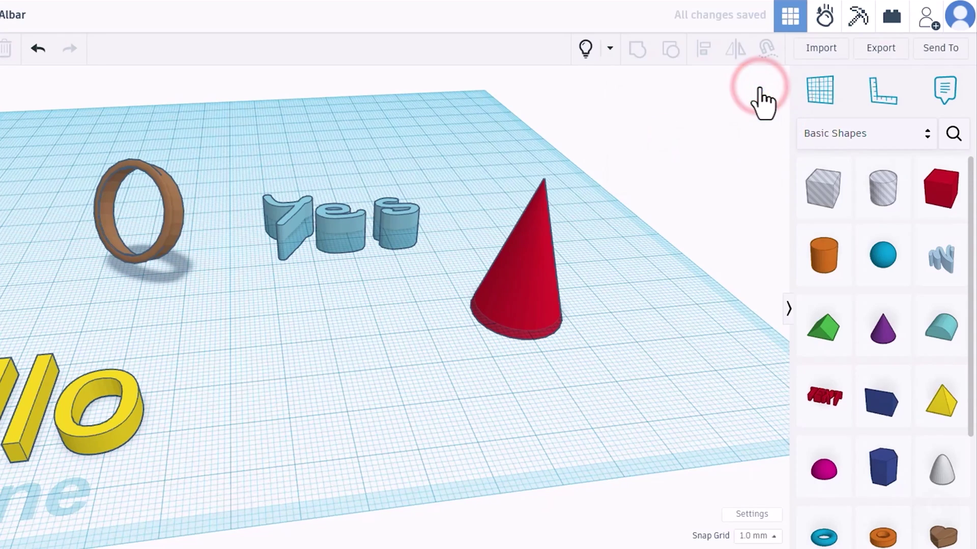
click(340, 335)
click(282, 323)
click(347, 356)
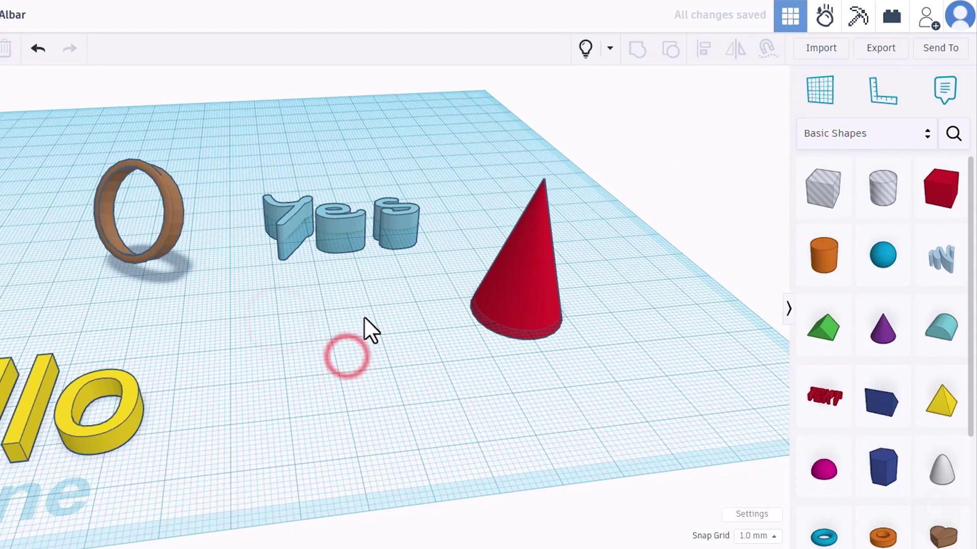
click(584, 50)
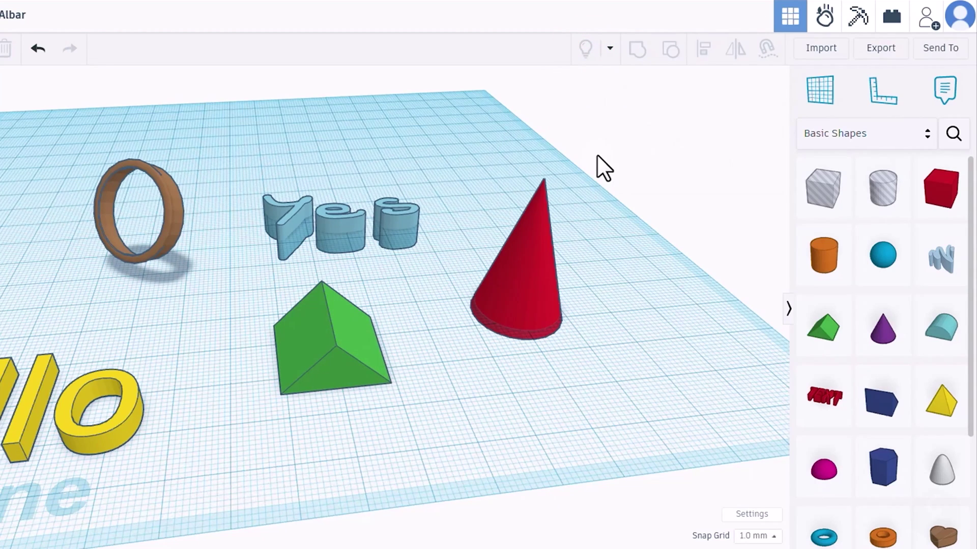
Step: Select the ring, Yes text, roof and cone, move them right and scale them down
drag(593, 157, 294, 406)
drag(171, 445, 168, 447)
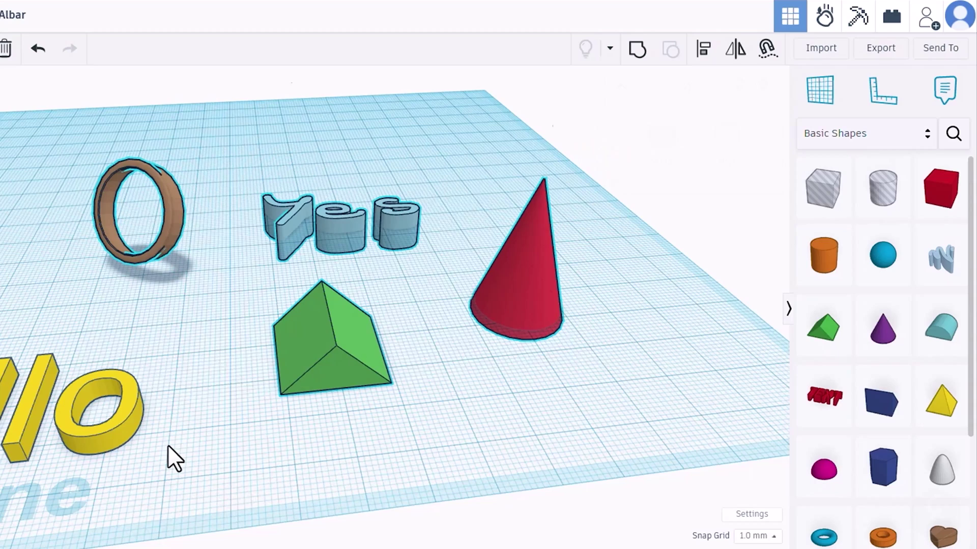
drag(320, 361, 431, 372)
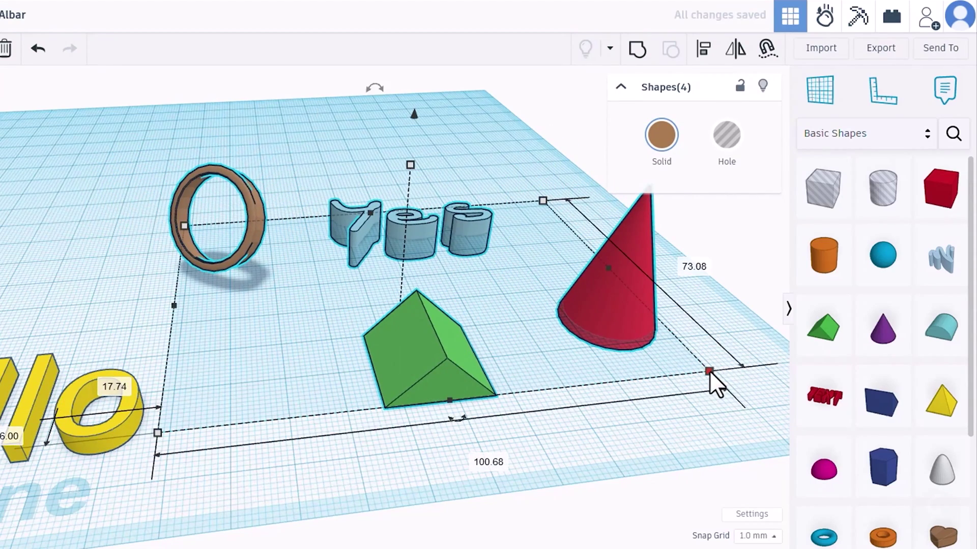
drag(707, 371, 490, 327)
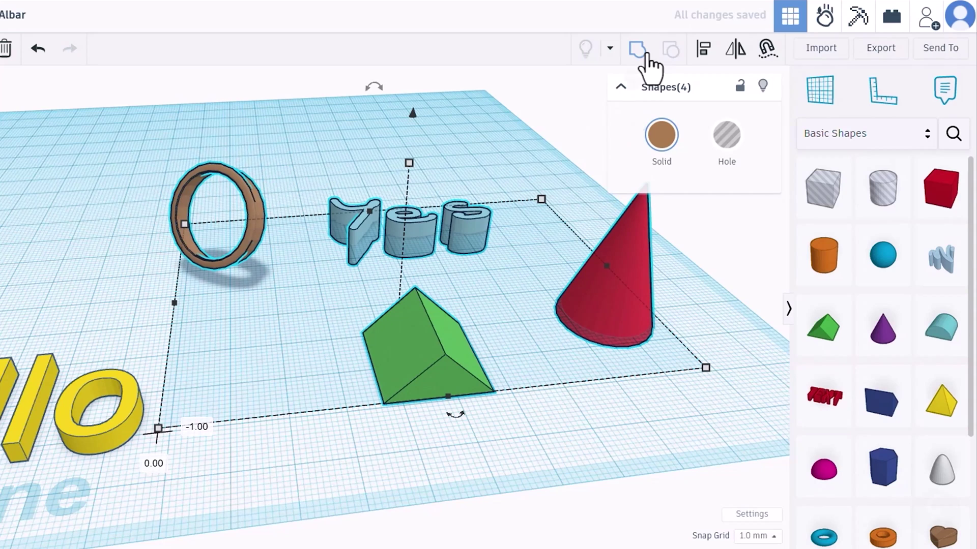
Step: Group the four shapes, shift the group up-left, then ungroup them
click(646, 55)
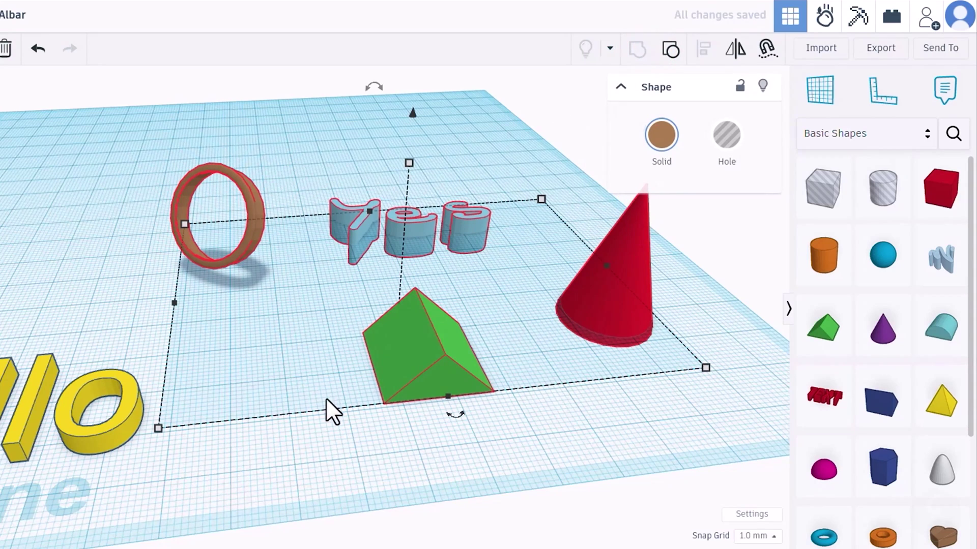
click(413, 434)
click(443, 356)
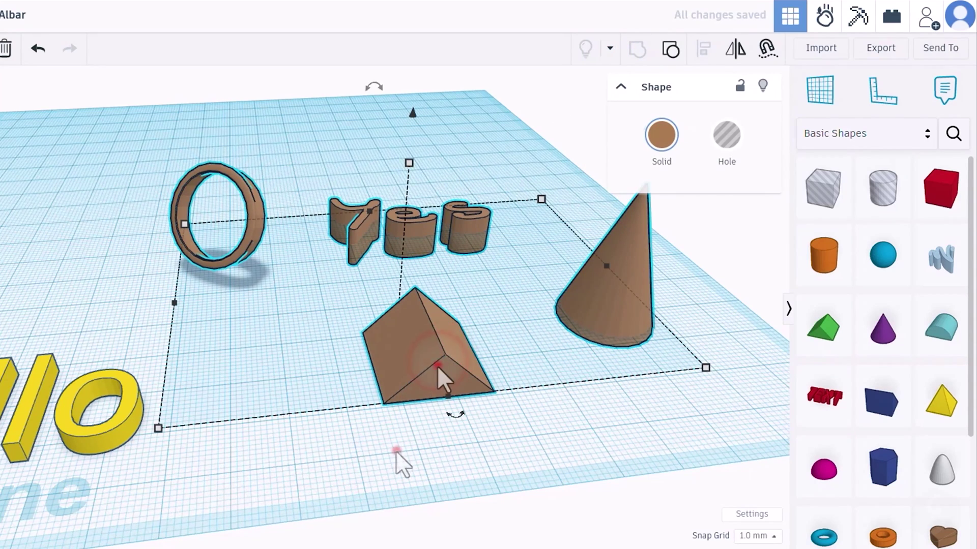
mouse_move(437, 365)
mouse_down()
mouse_move(312, 301)
mouse_move(415, 333)
mouse_up()
click(675, 53)
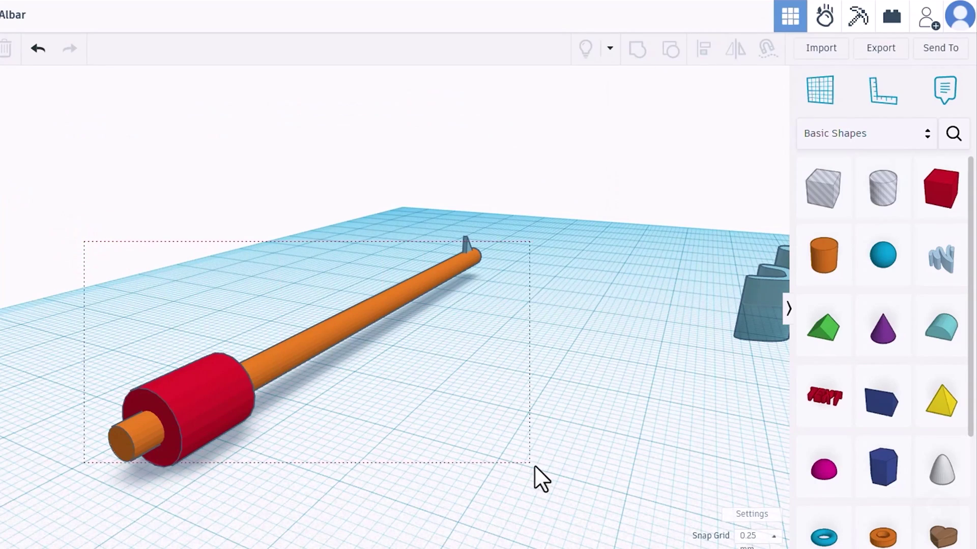
Step: Group the rod with both cylinders, then undo that grouping
drag(534, 464, 536, 467)
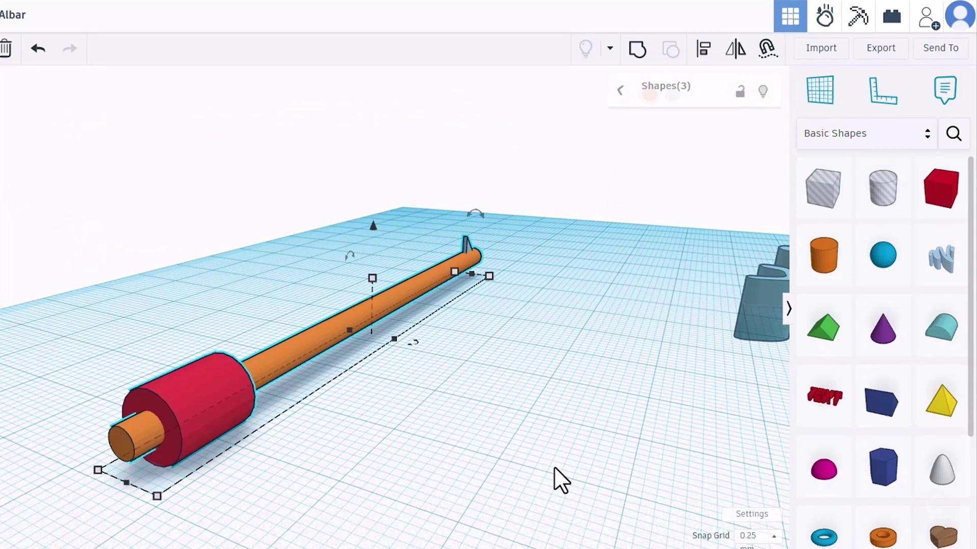
click(642, 55)
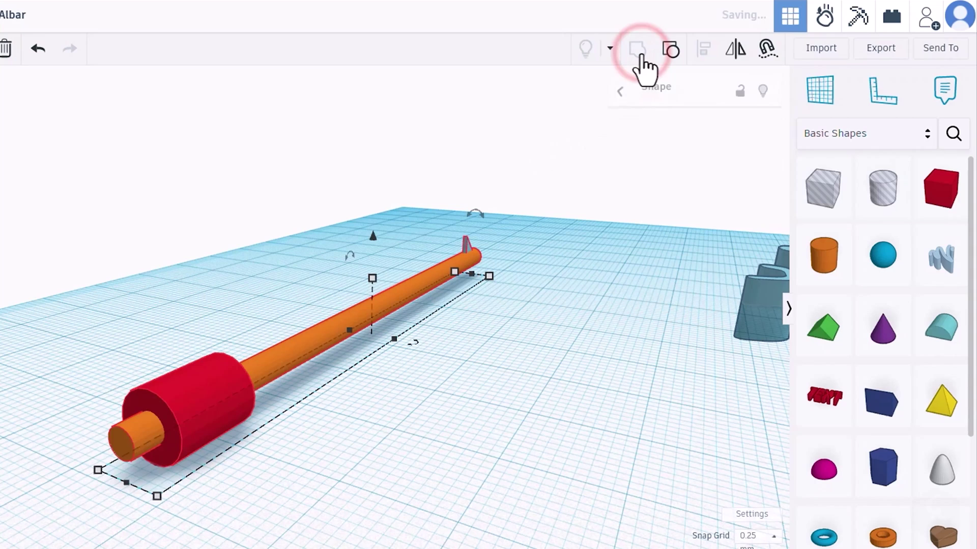
click(281, 444)
click(126, 440)
key(ctrl+z)
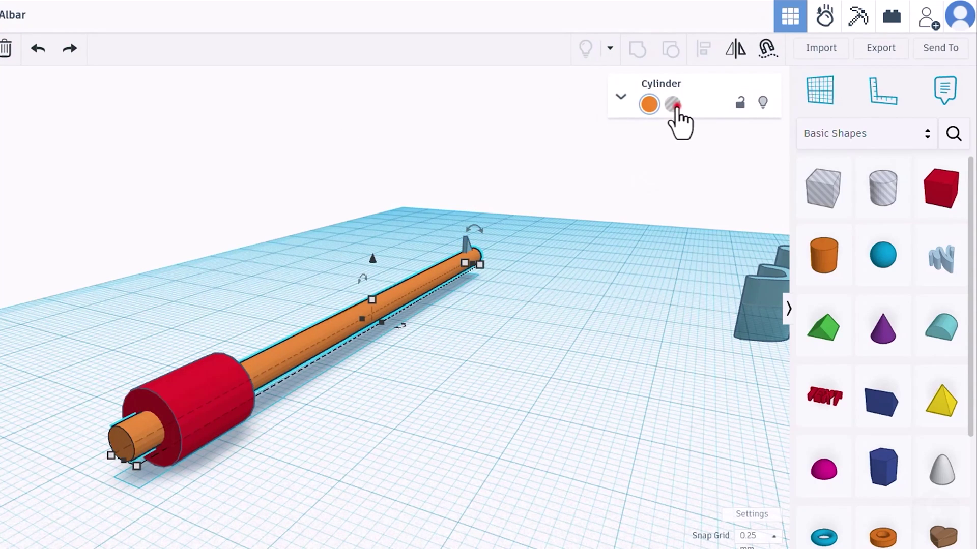
Step: Make the rod a Hole and group it with the cylinders to hollow them
click(673, 106)
click(321, 403)
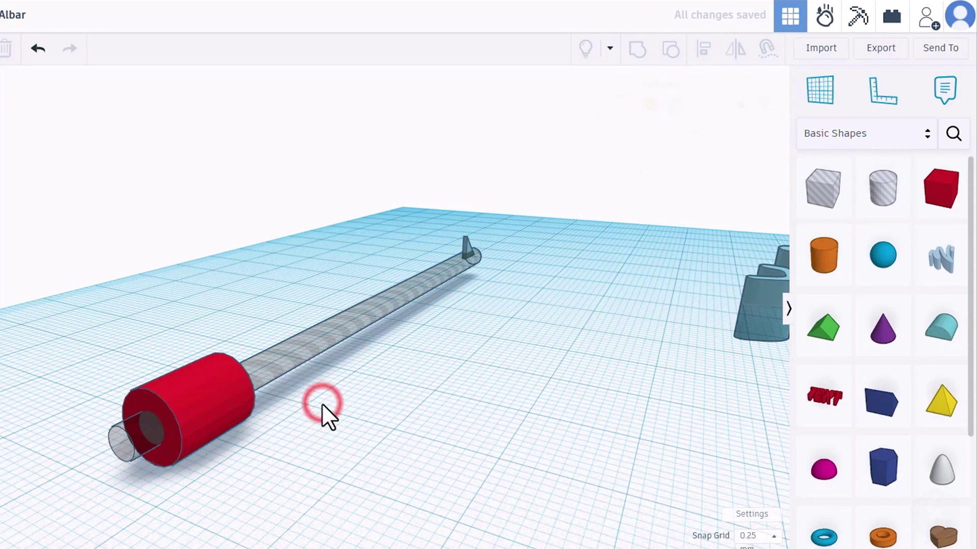
mouse_move(321, 403)
right_down()
mouse_move(363, 399)
mouse_move(338, 419)
right_up()
key(ctrl+a)
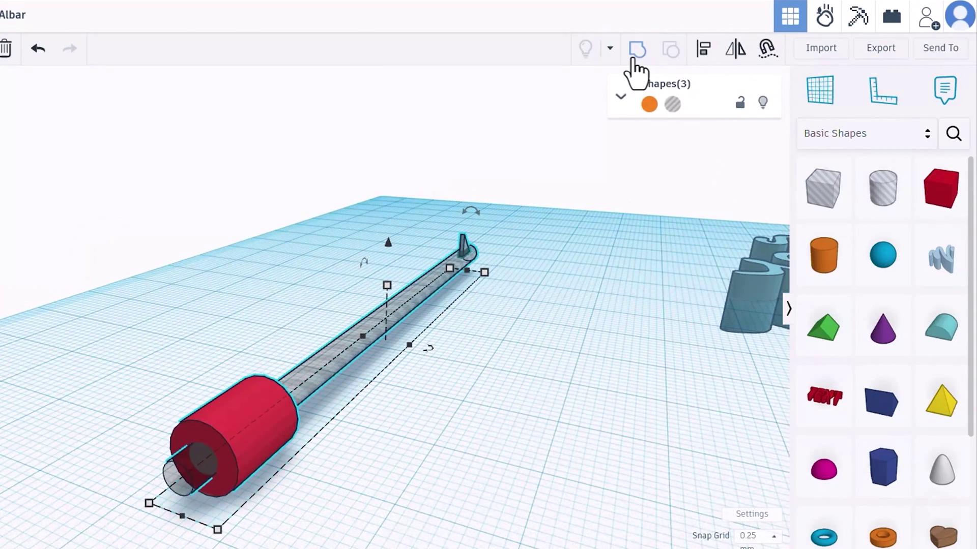
click(634, 61)
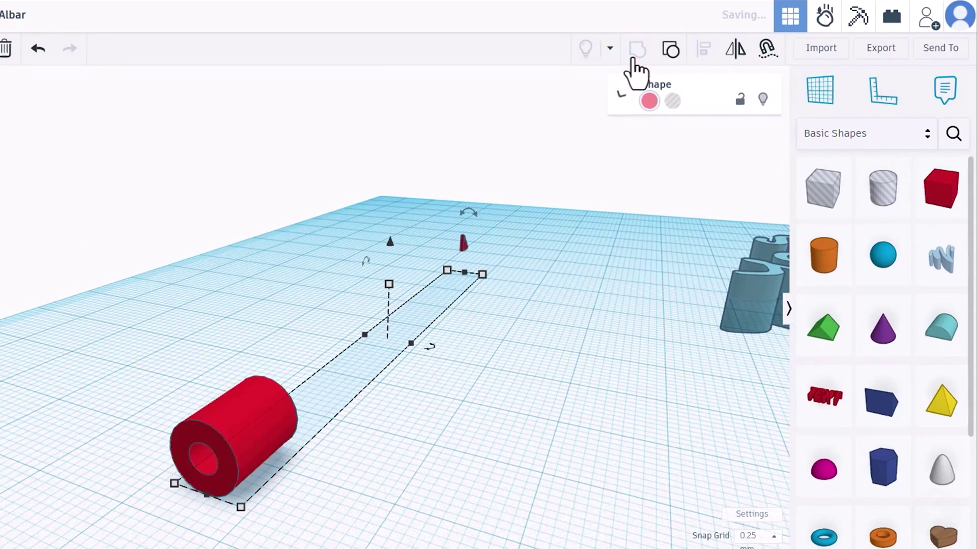
click(391, 445)
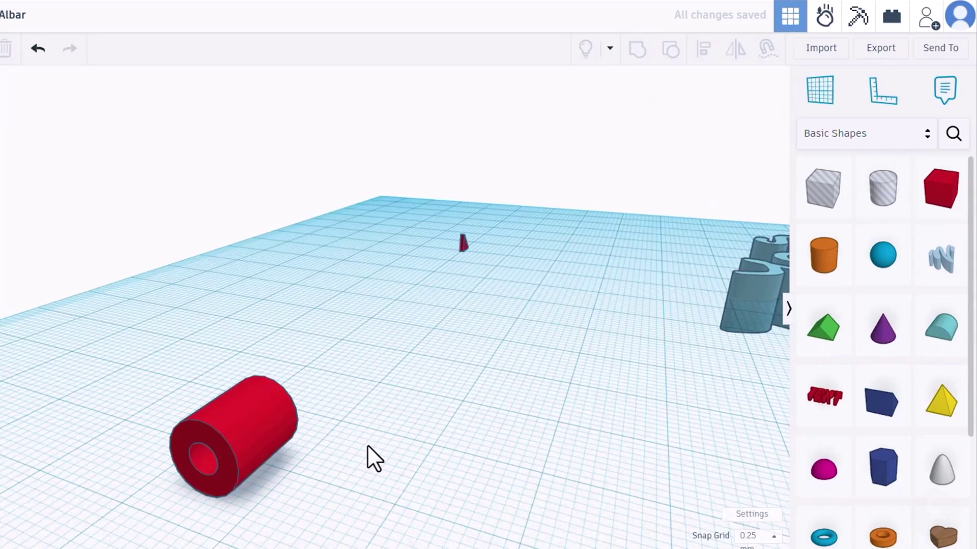
mouse_move(371, 458)
right_down()
mouse_move(414, 421)
mouse_move(421, 429)
mouse_move(359, 442)
right_up()
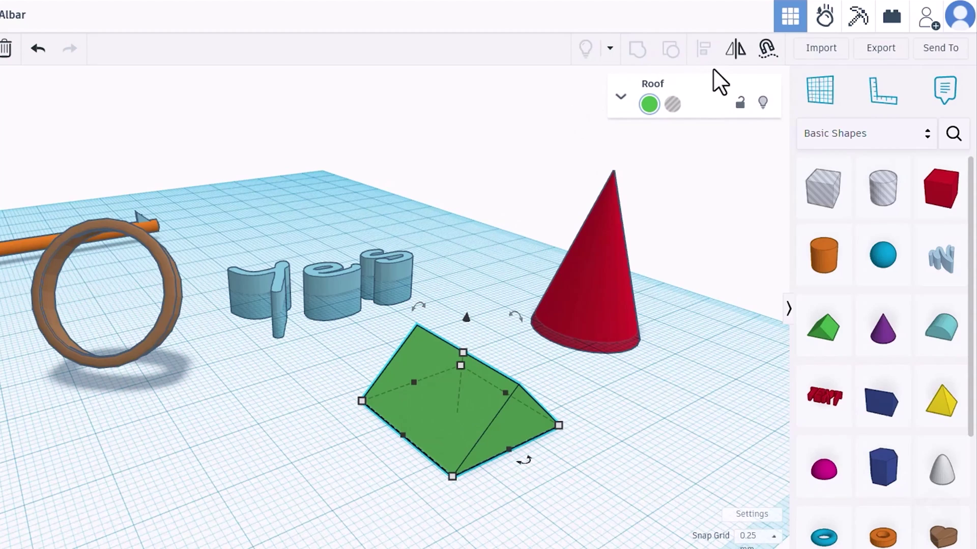
Step: Mirror the roof upside down and then flip it back upright
click(732, 55)
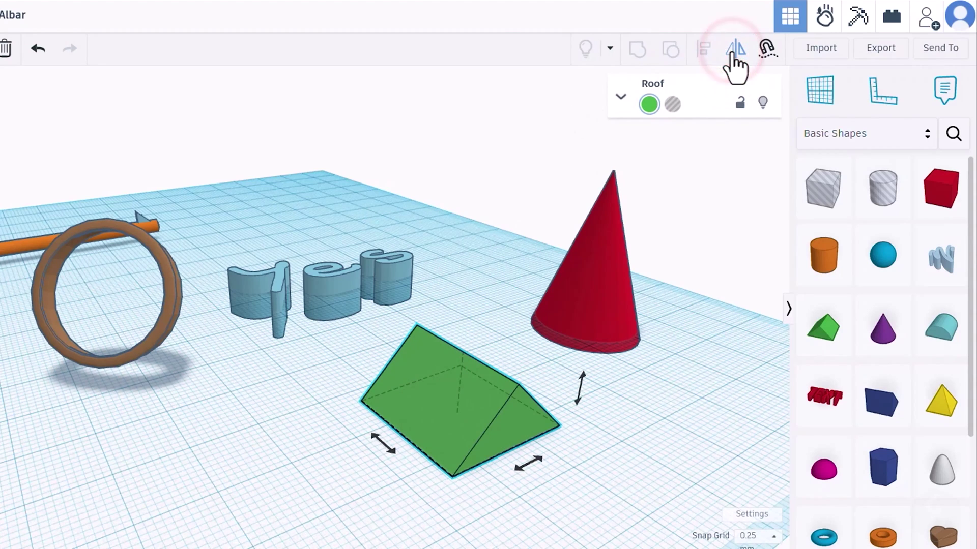
click(388, 447)
click(580, 394)
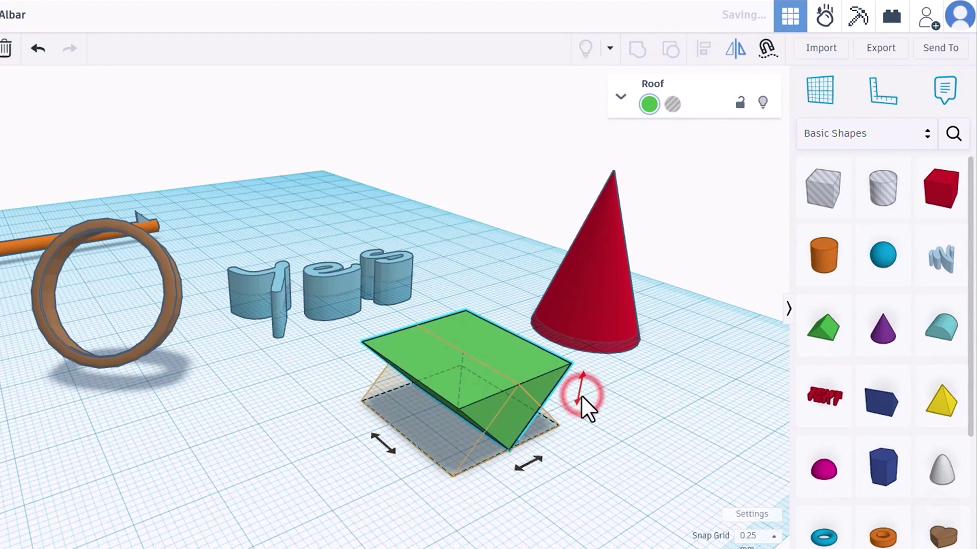
click(581, 396)
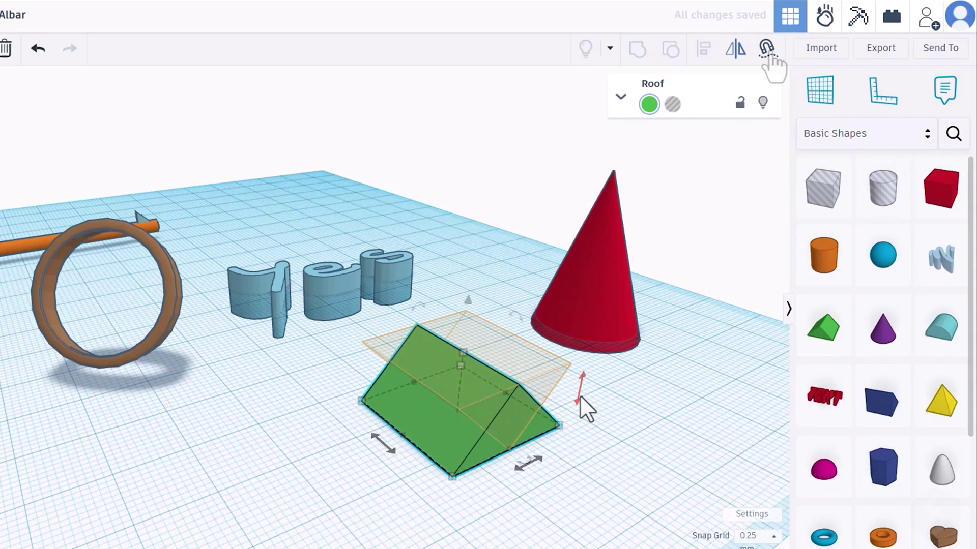
Step: Cruise the roof over the cone and drop it onto the Yes letters
click(769, 51)
drag(457, 413, 453, 382)
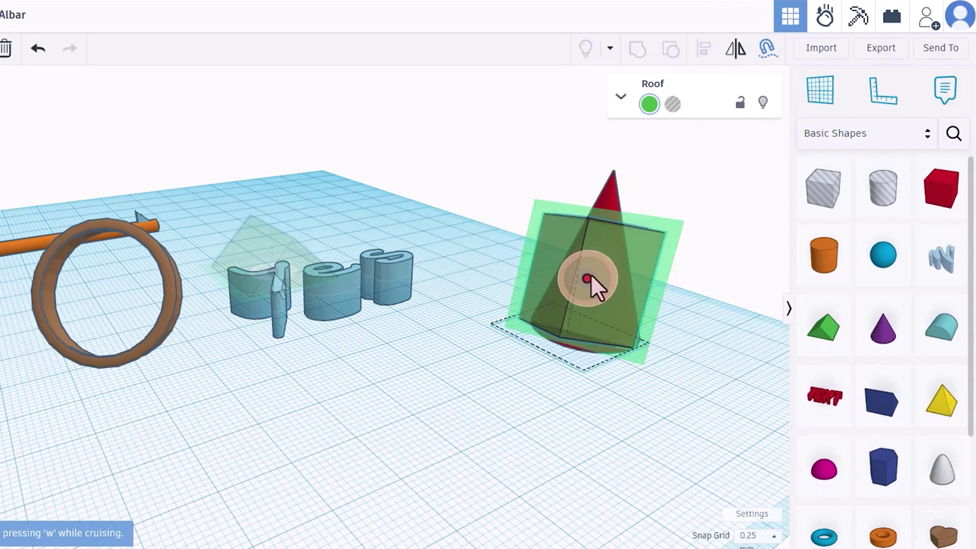
drag(537, 341, 273, 276)
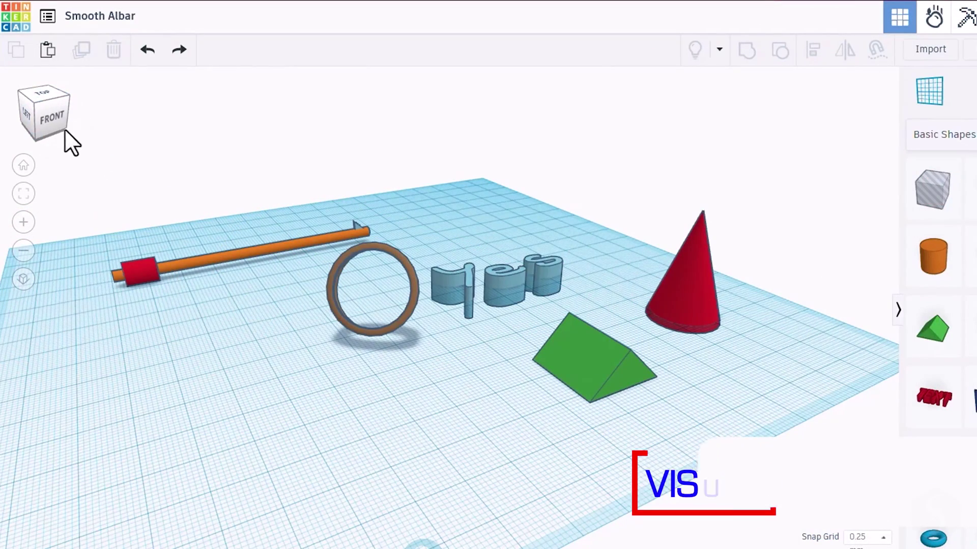
click(35, 105)
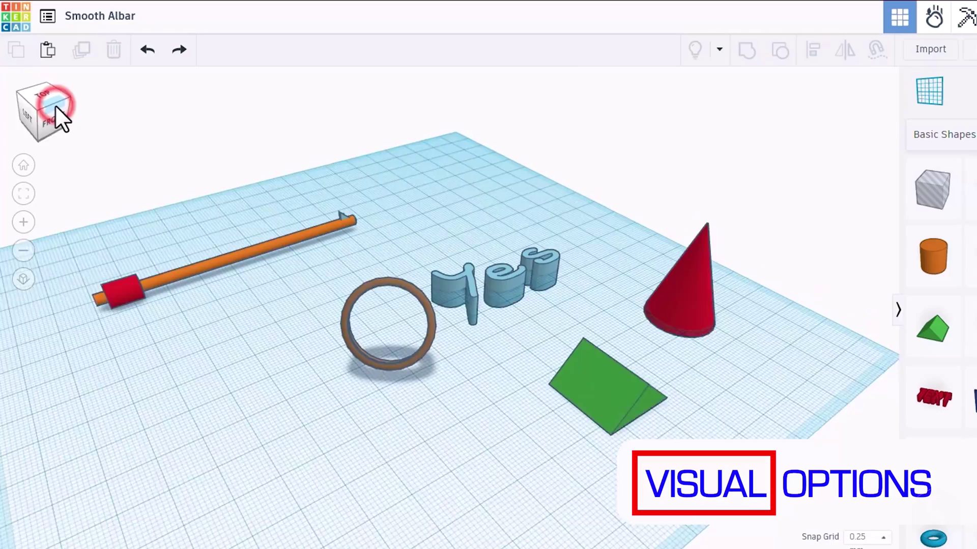
click(59, 109)
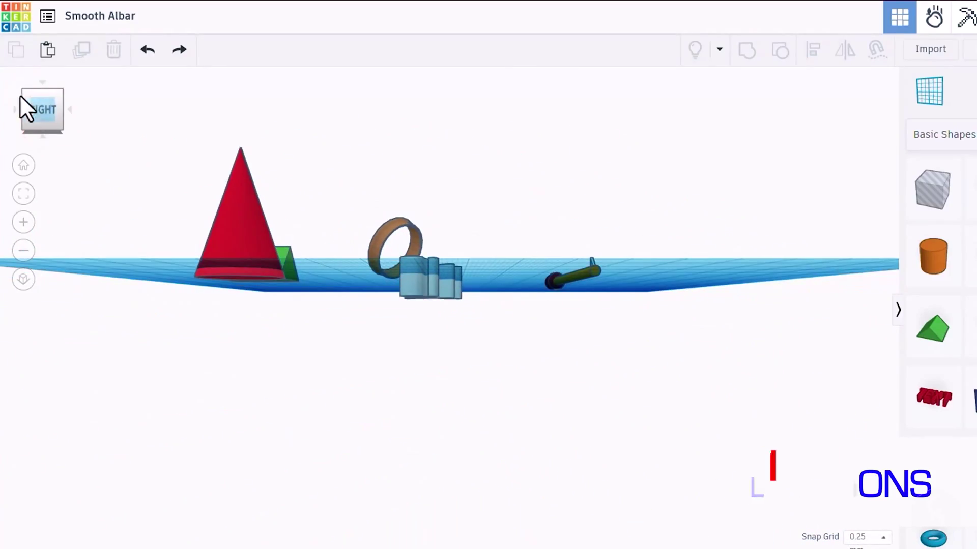
click(21, 94)
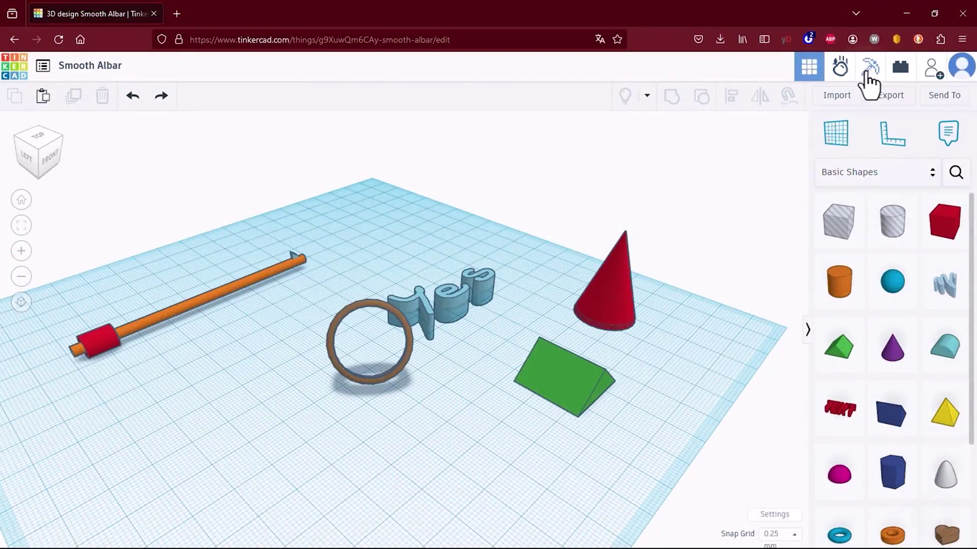
click(870, 77)
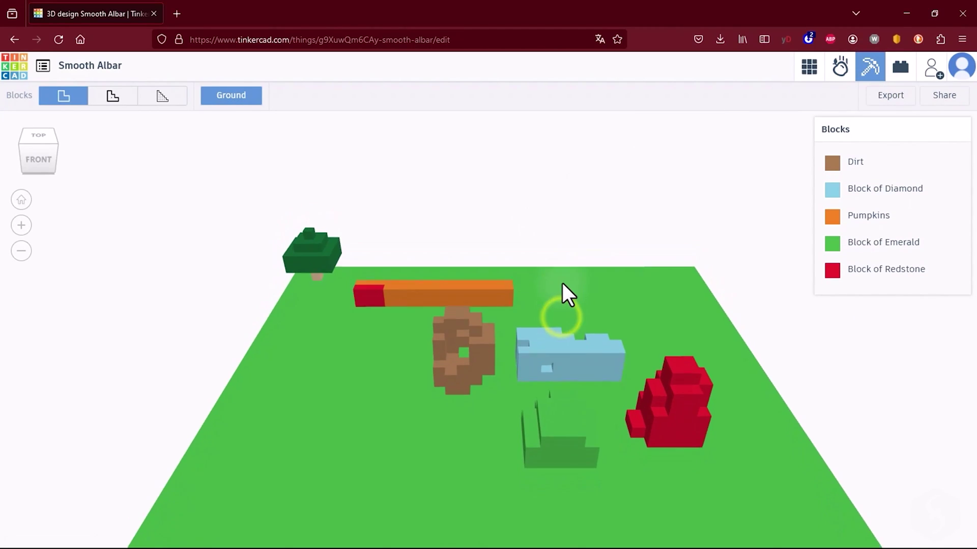
mouse_move(562, 283)
right_down()
mouse_move(564, 261)
mouse_move(567, 293)
right_up()
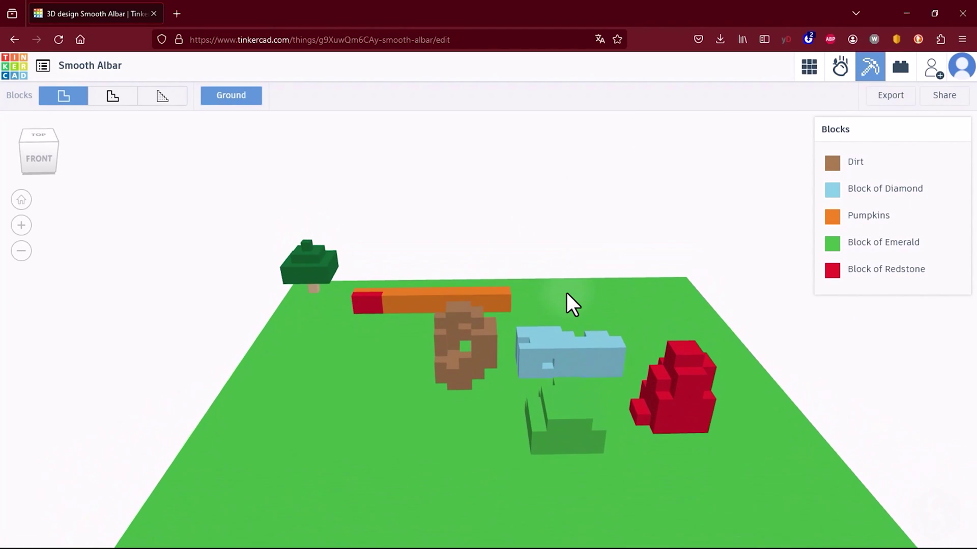
click(900, 67)
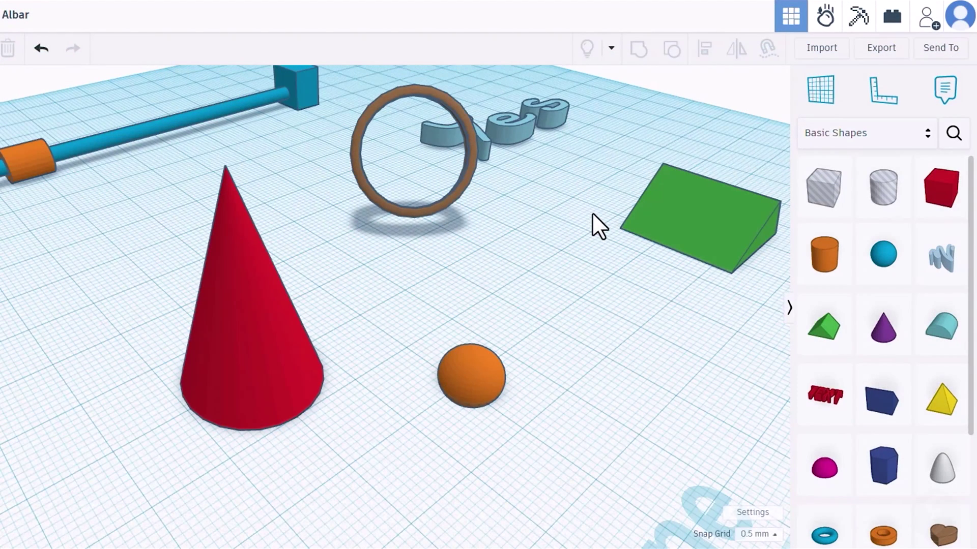
Step: Open the design in Sim Lab and set the red cone's material to Ice
click(820, 24)
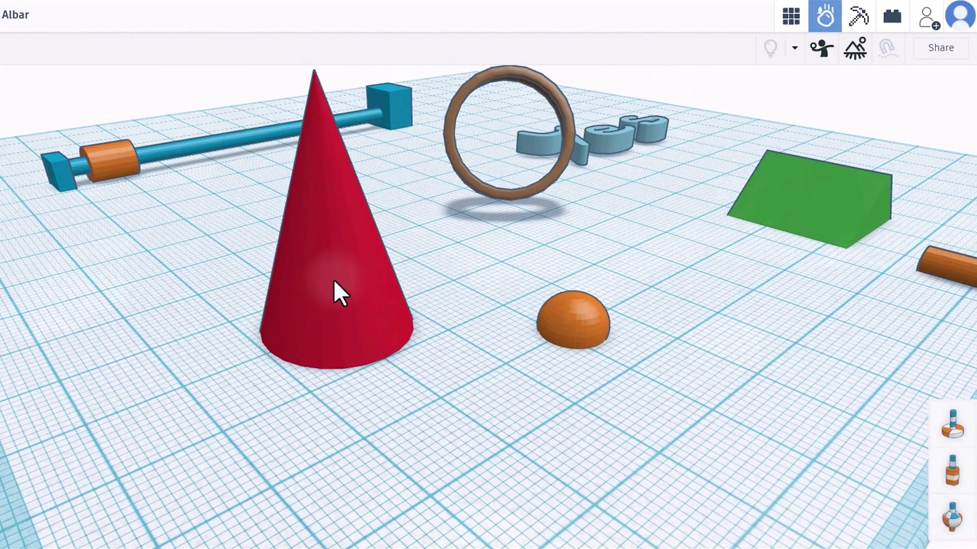
click(334, 282)
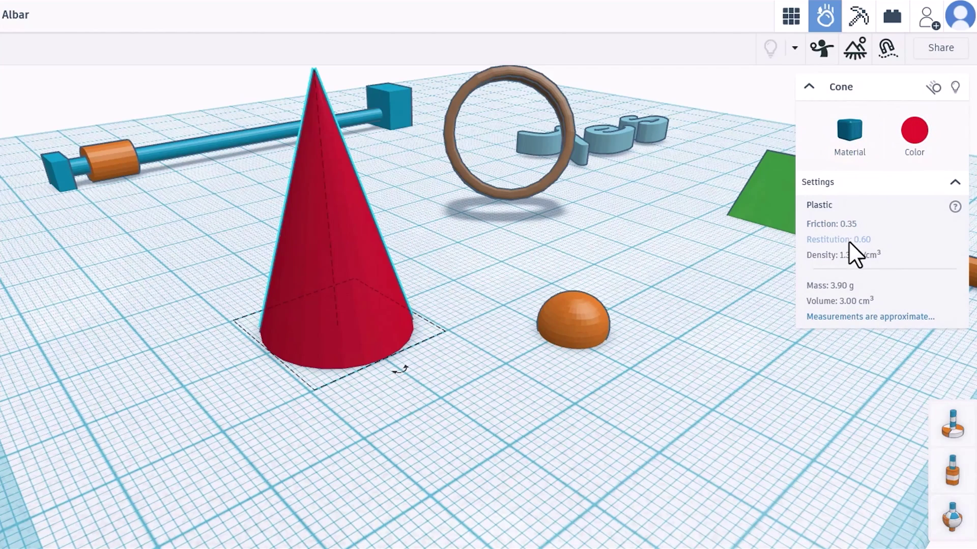
click(856, 134)
click(839, 279)
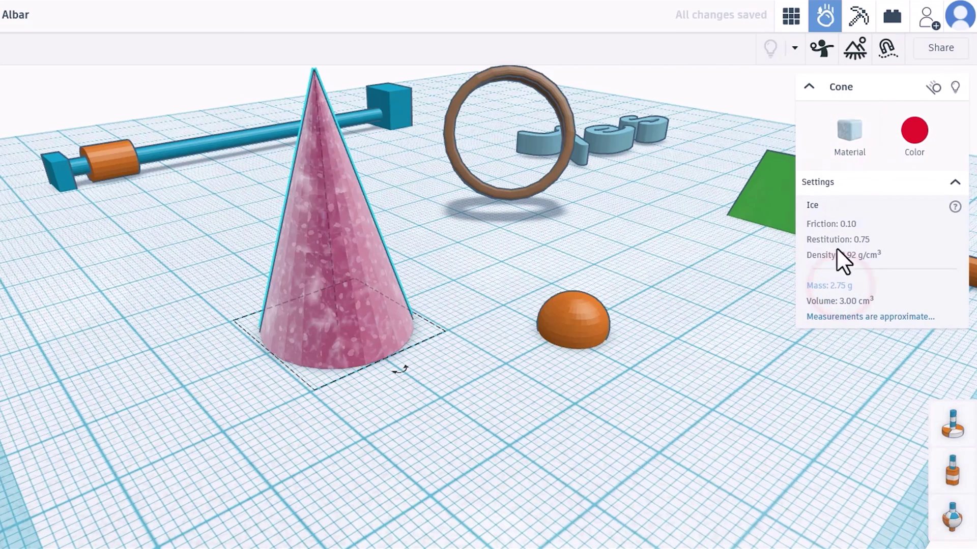
Step: Review the ground's material options and bring up the throwable objects list
click(858, 54)
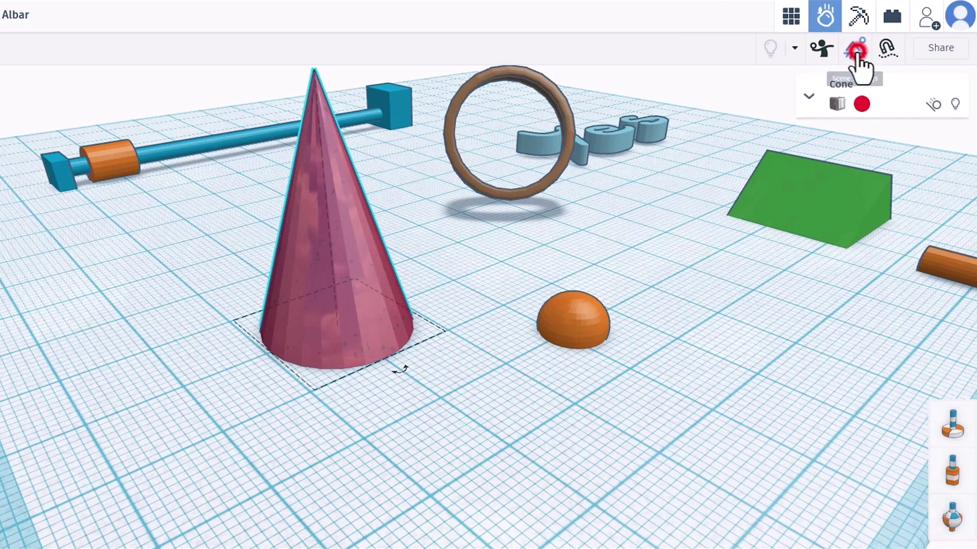
click(836, 101)
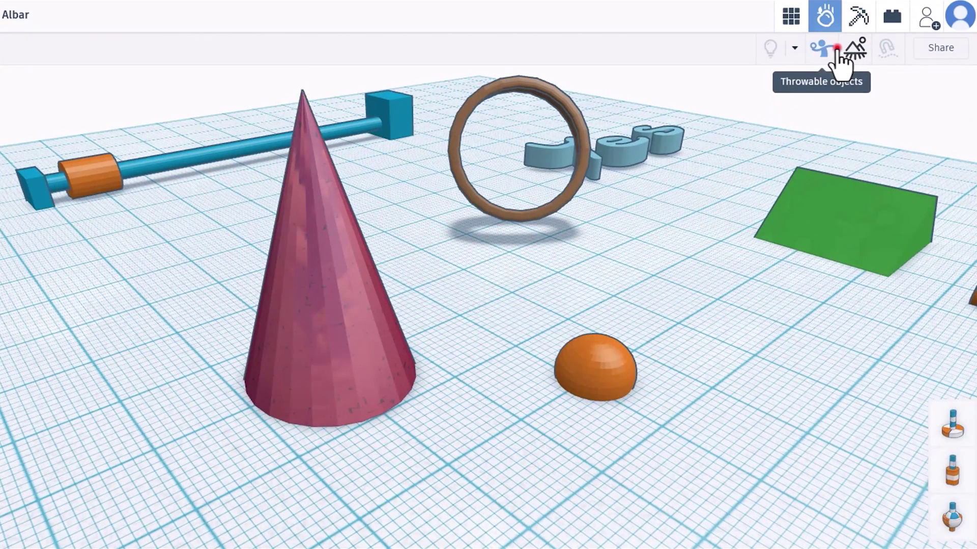
click(831, 55)
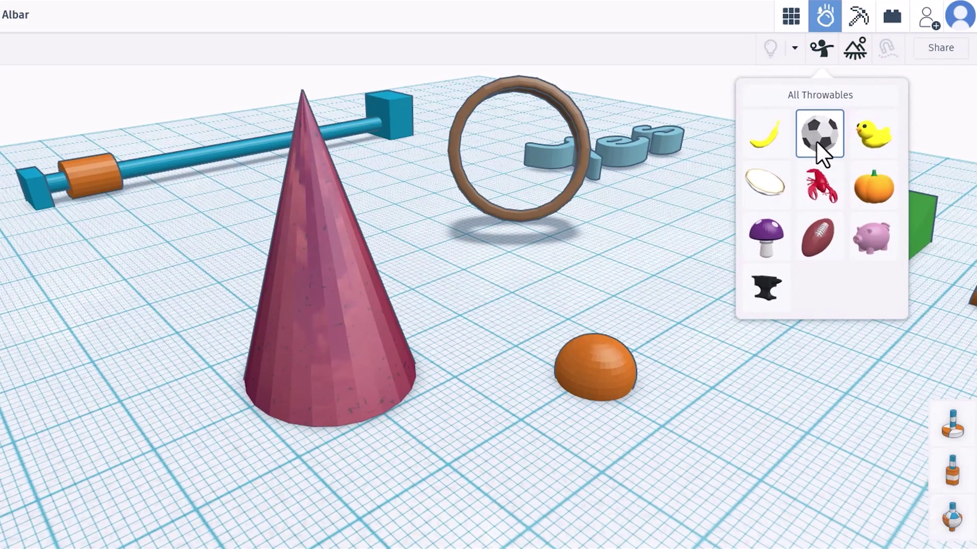
Step: Add the football as a throwable, start the simulation, and throw balls into the scene
click(815, 238)
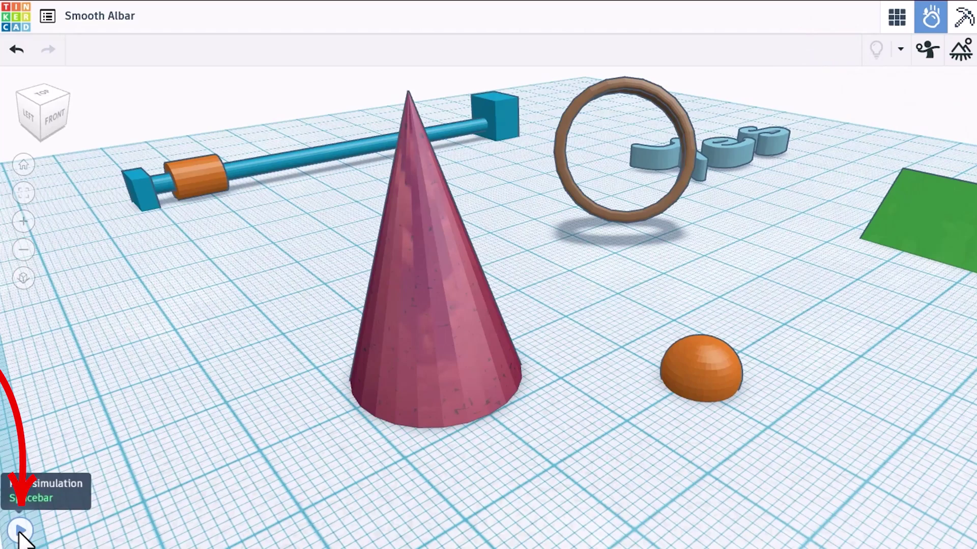
click(19, 532)
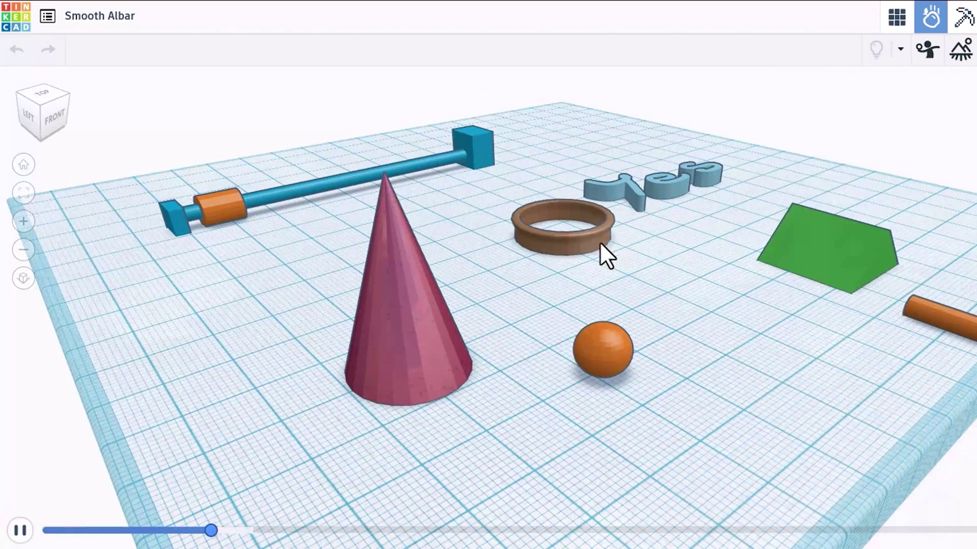
click(582, 232)
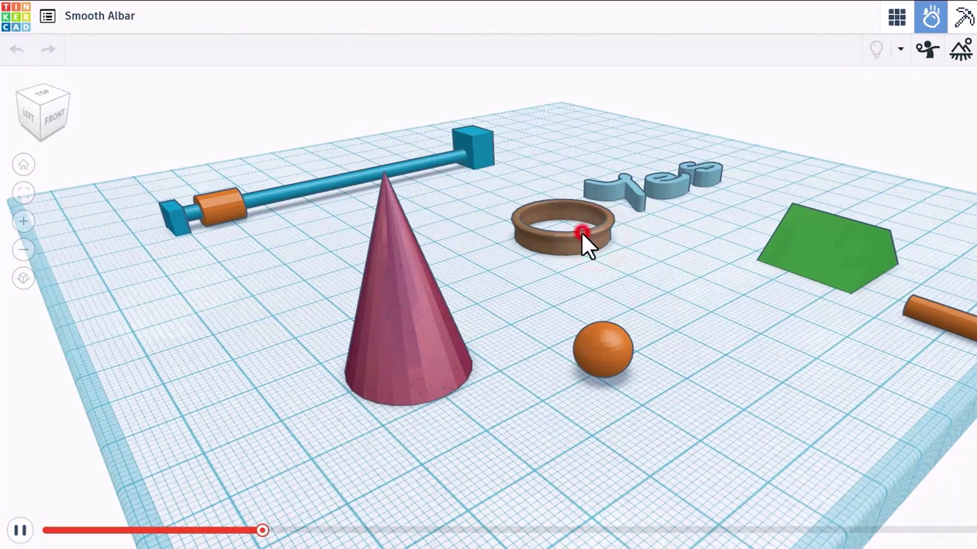
click(572, 239)
click(809, 231)
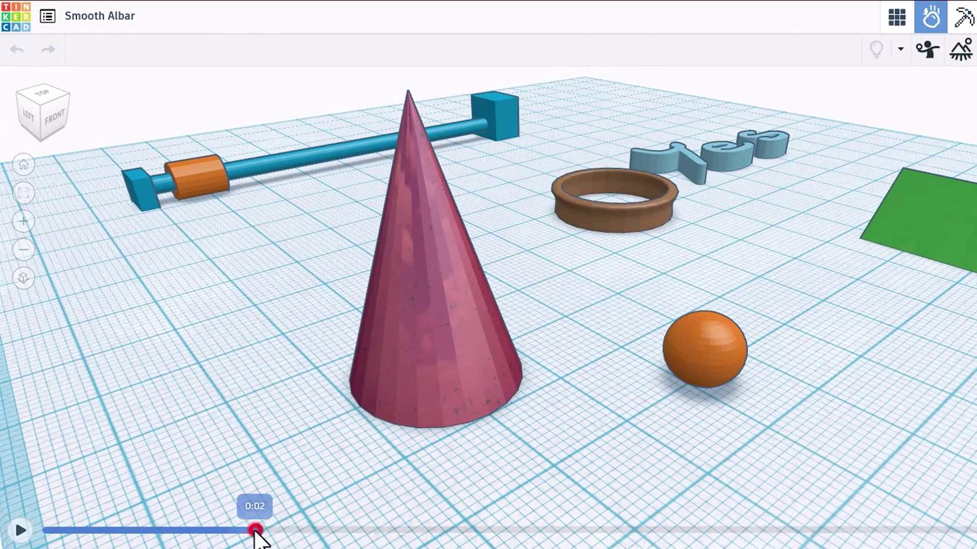
Step: Rewind the simulation timeline and replay it, advancing about a second
drag(159, 516, 52, 506)
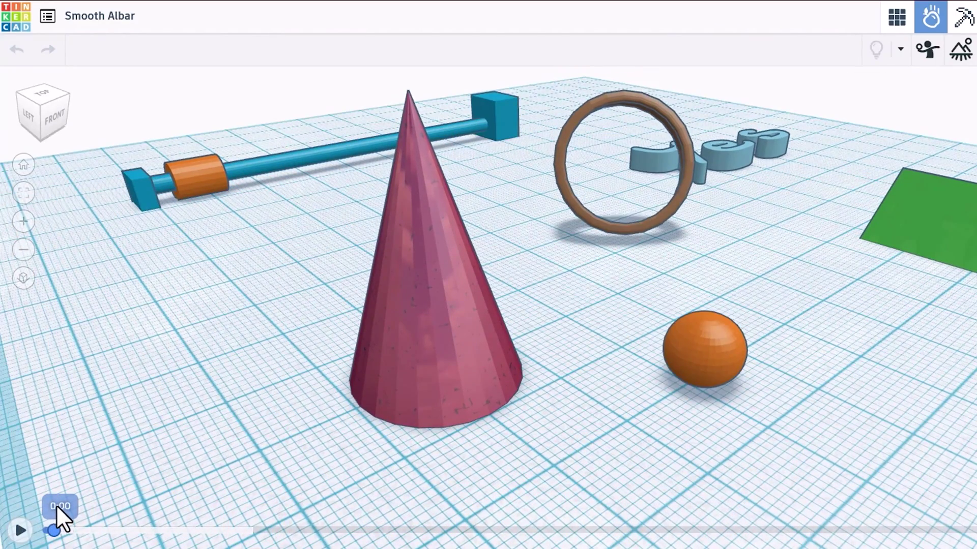
mouse_move(76, 506)
mouse_down()
mouse_move(49, 504)
mouse_move(105, 506)
mouse_up()
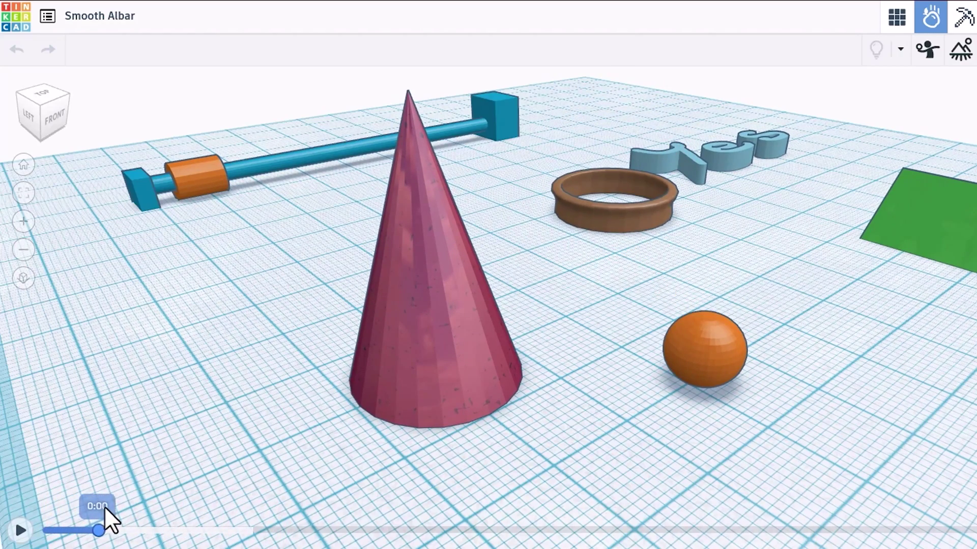
key(space)
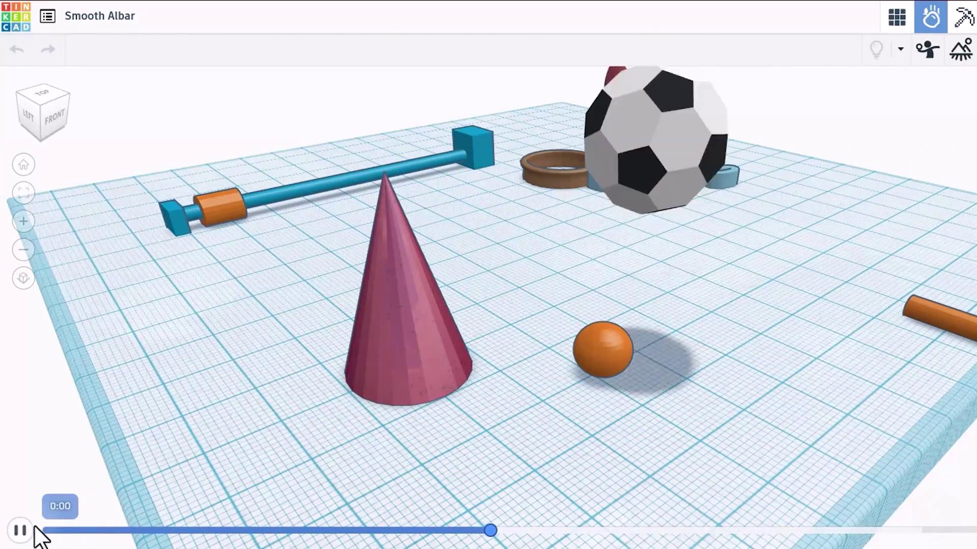
key(space)
mouse_move(524, 534)
mouse_down()
mouse_move(589, 536)
mouse_move(562, 537)
mouse_up()
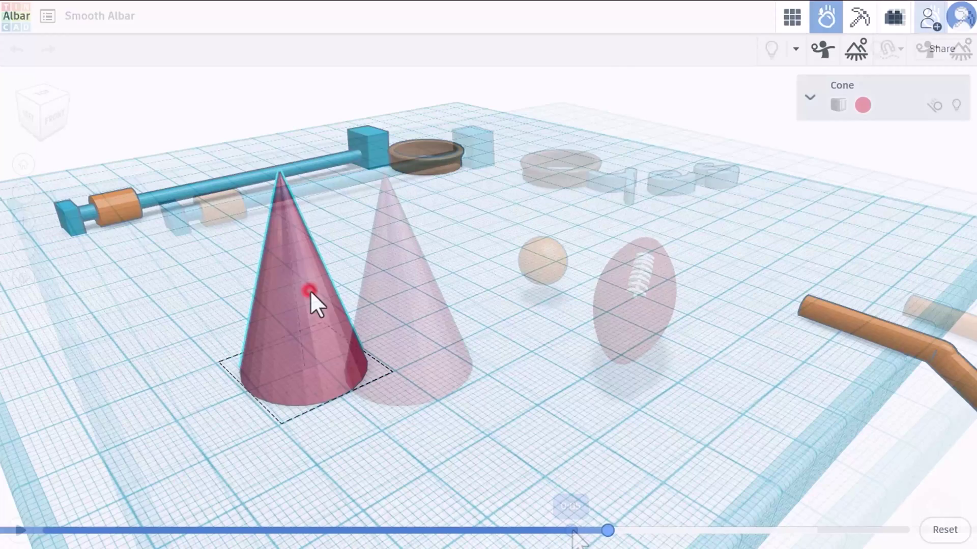
Step: Expand the cone panel, Reset the simulation, and nudge the cone back into place
click(810, 97)
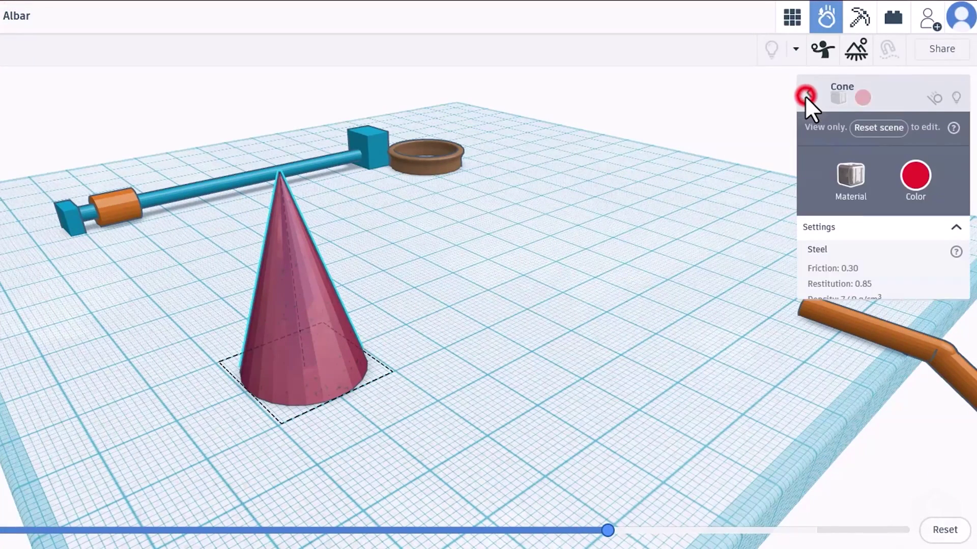
click(946, 529)
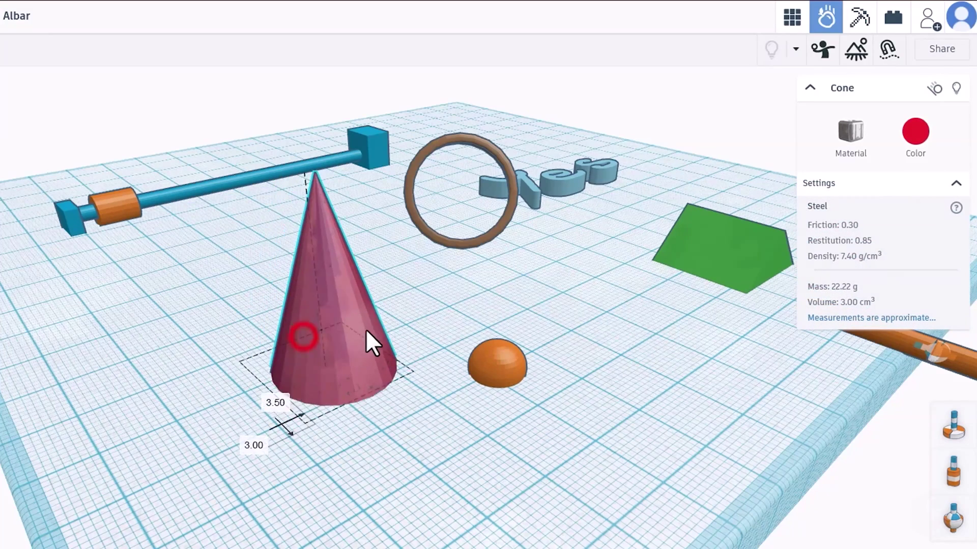
drag(313, 338, 312, 345)
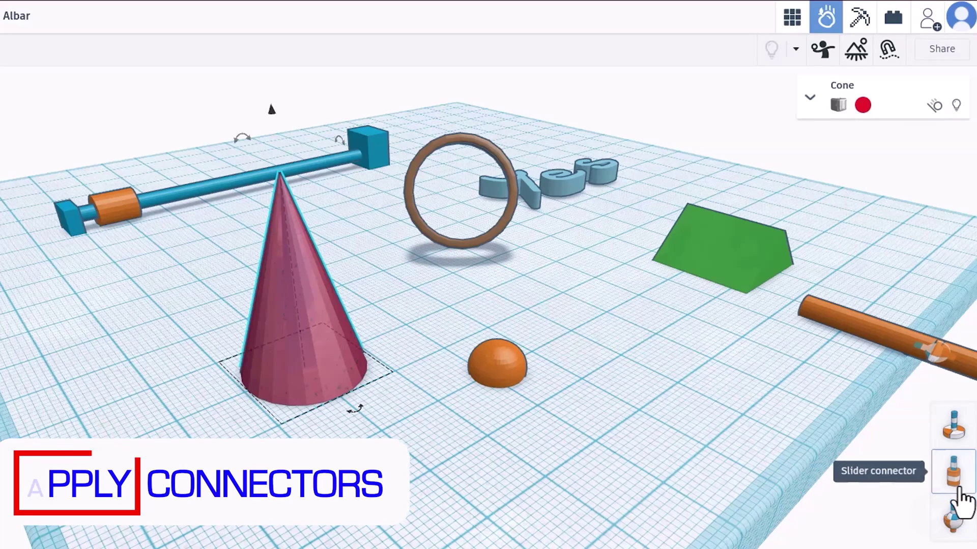
Step: Place an axle connector on the cone's centre and link it to the orange sphere
click(960, 434)
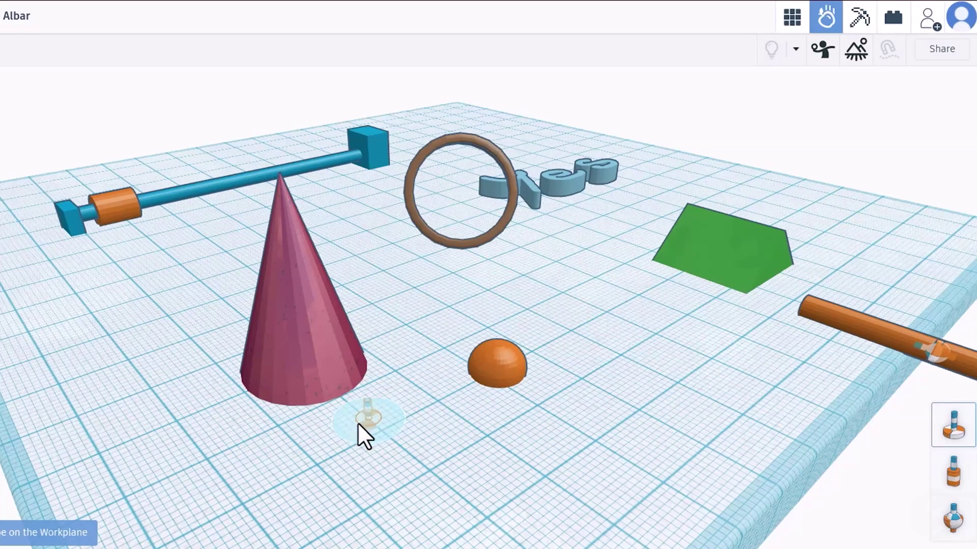
click(349, 432)
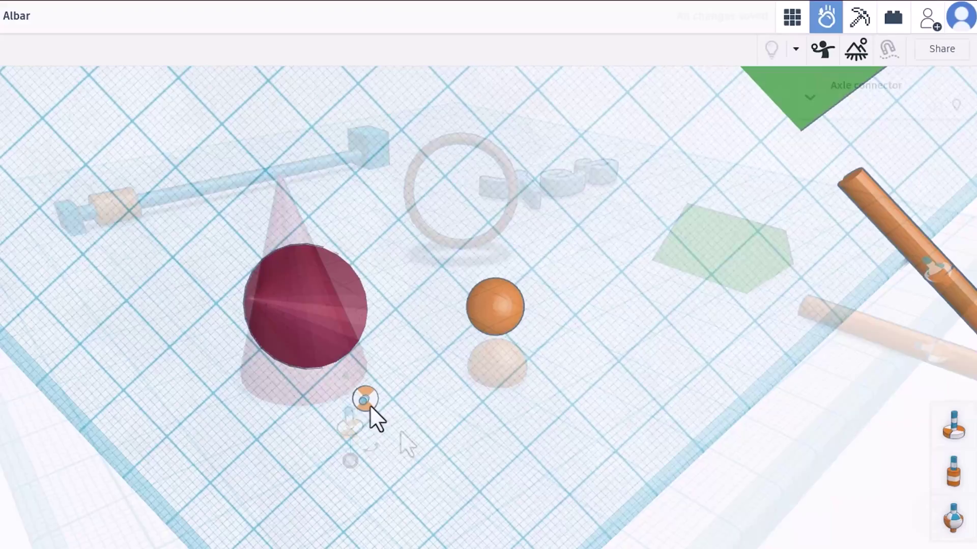
drag(369, 399, 308, 298)
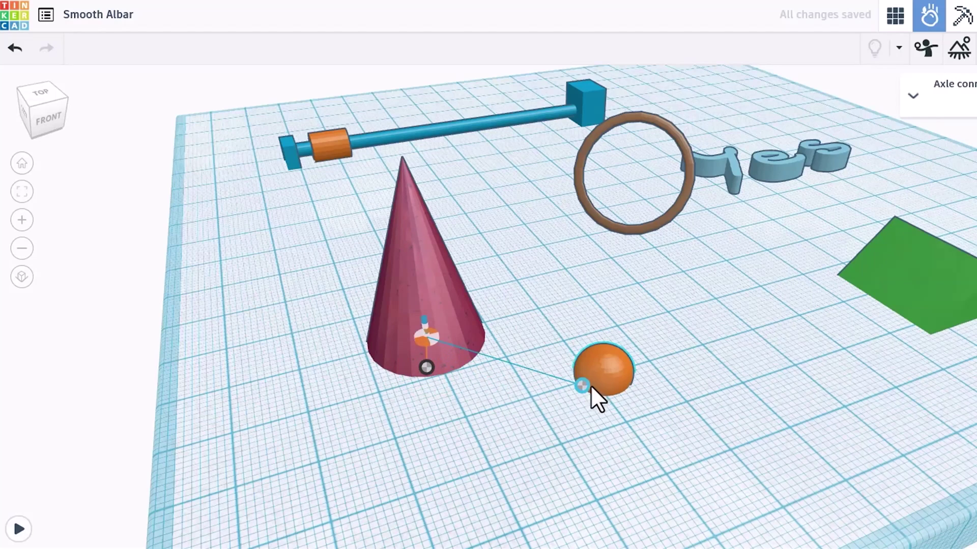
drag(424, 369, 603, 379)
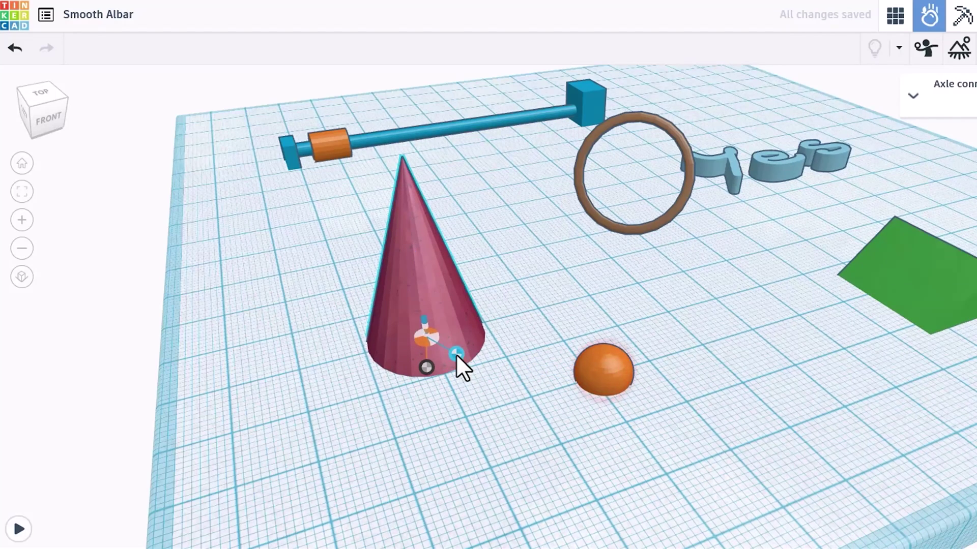
drag(427, 366, 606, 378)
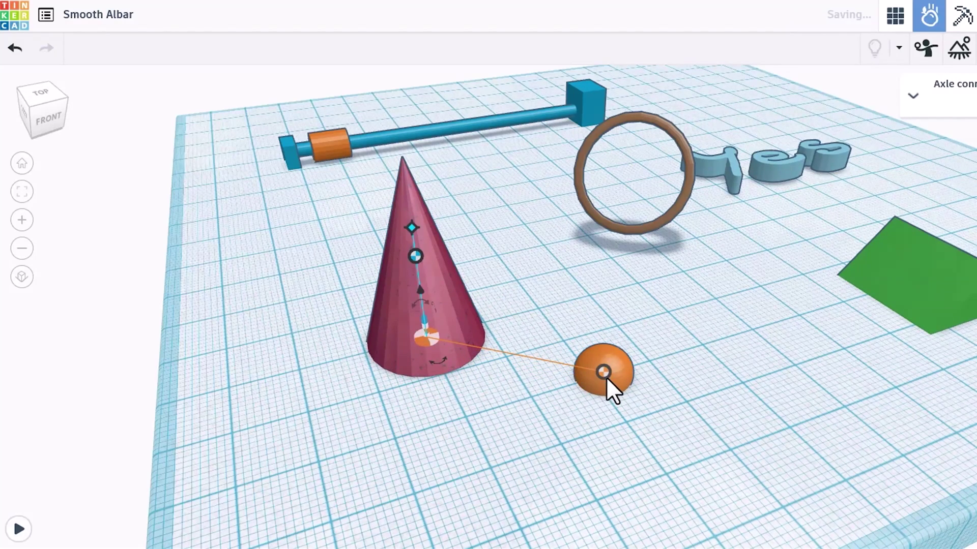
Step: Start the simulation and drop balls and footballs into the scene
click(19, 529)
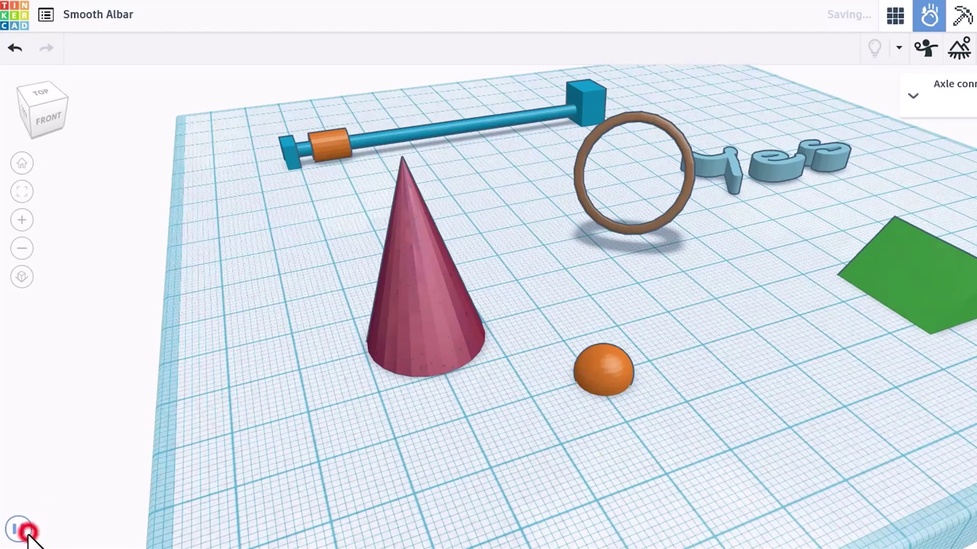
click(606, 358)
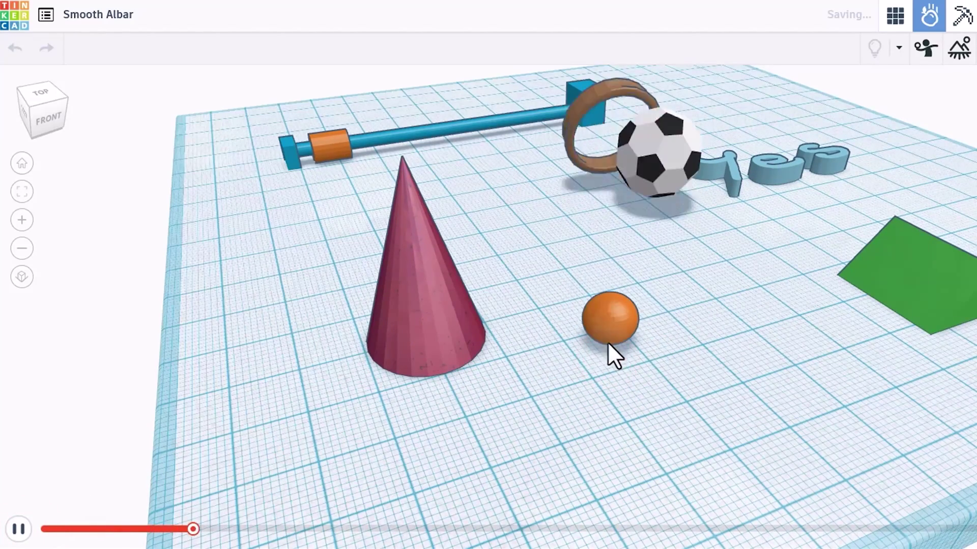
click(608, 321)
click(566, 253)
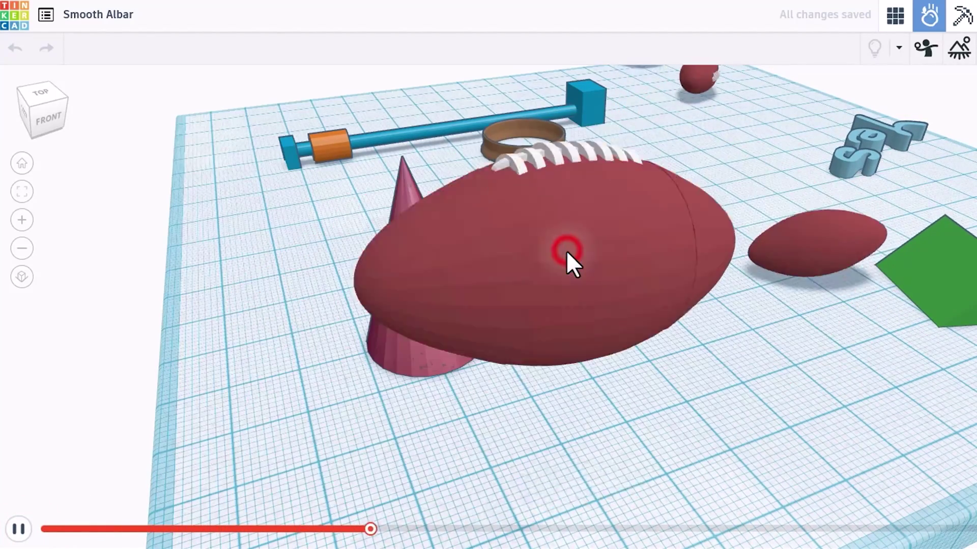
click(566, 245)
Step: Reset the simulation, replay it, and drop a soccer ball and two footballs
key(space)
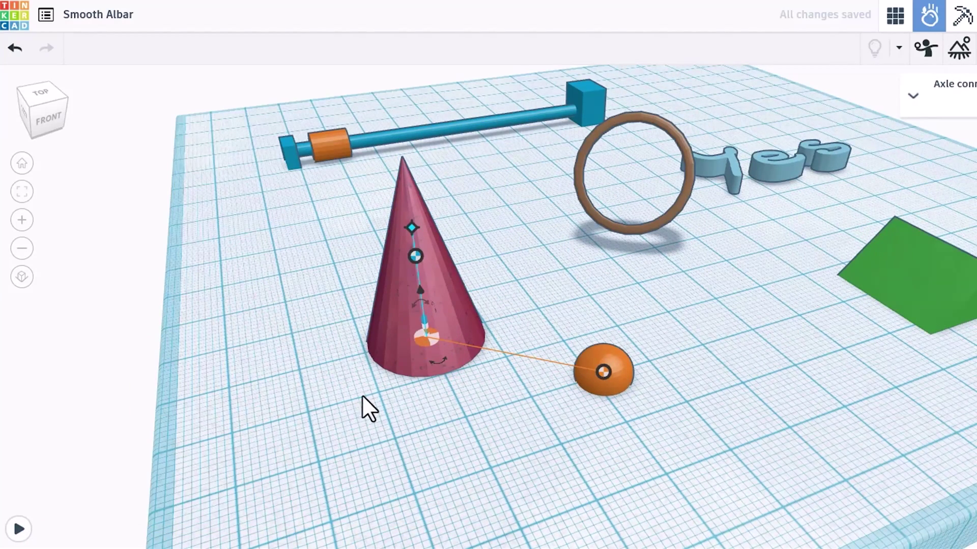
click(19, 528)
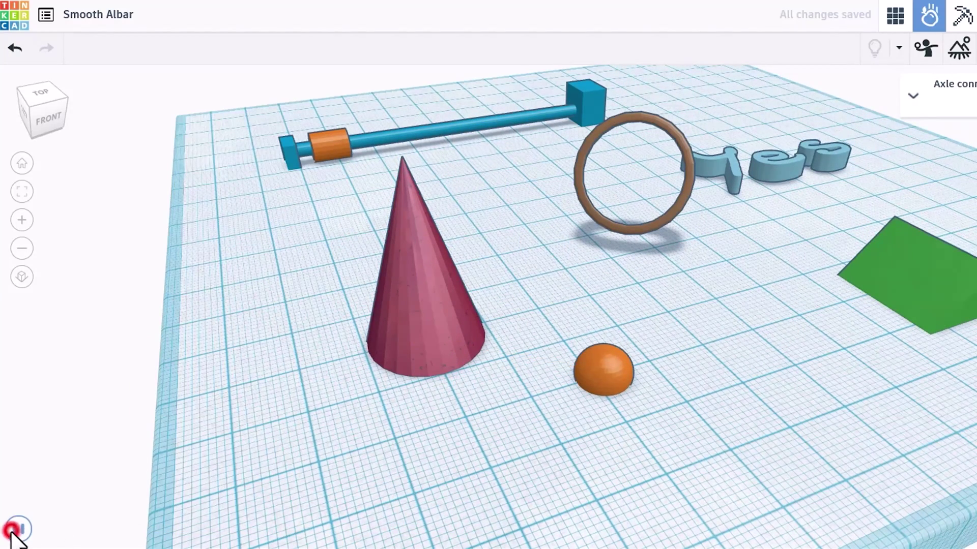
click(610, 357)
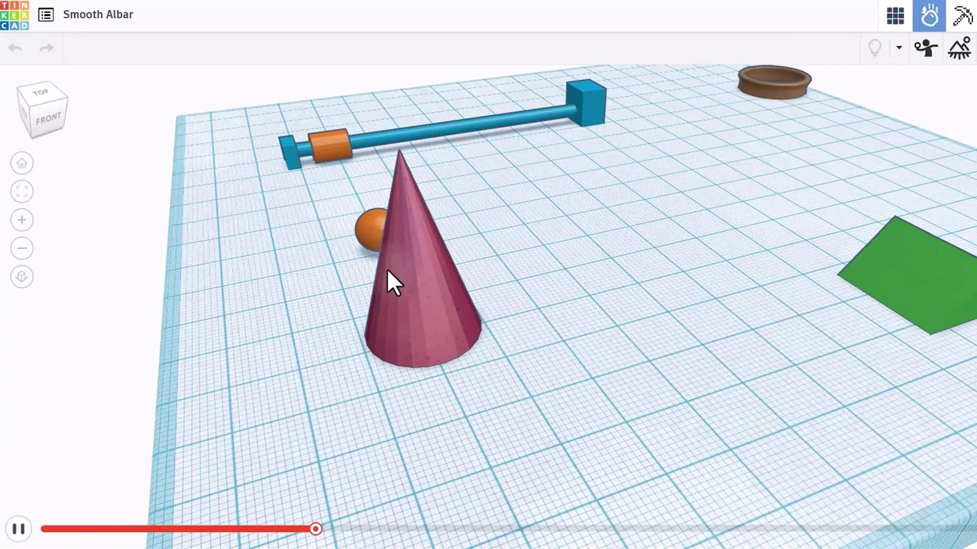
click(367, 227)
click(357, 214)
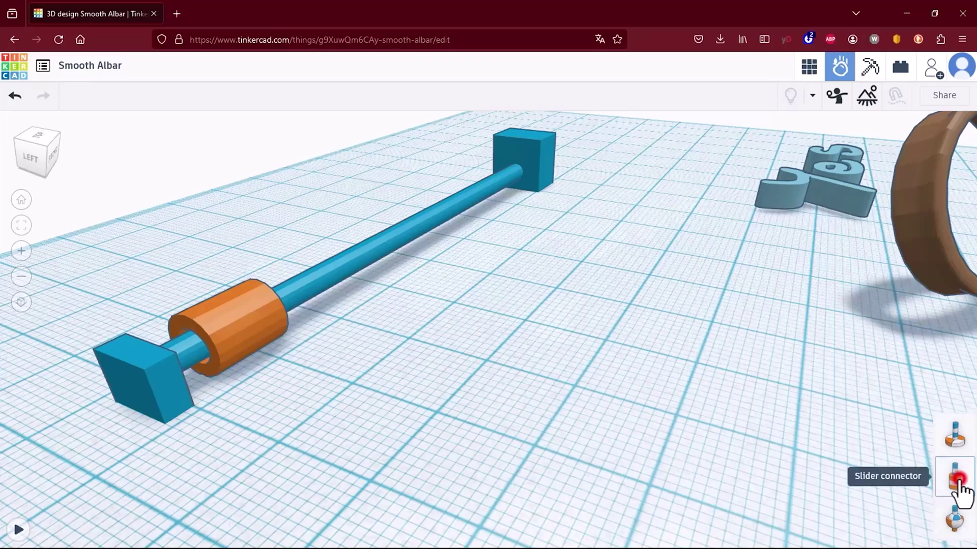
Step: Place a slider connector, link it to the orange sleeve, and test it in the simulation
click(957, 479)
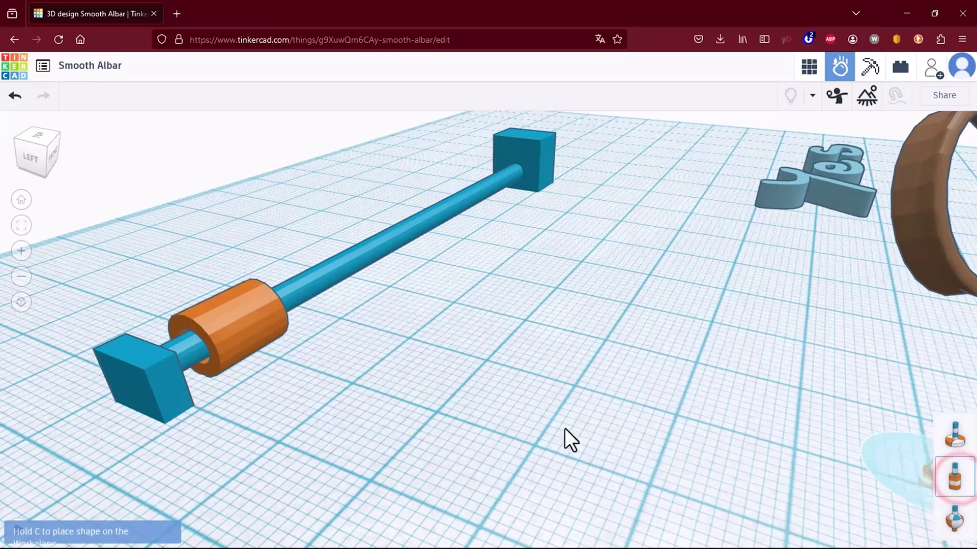
click(408, 409)
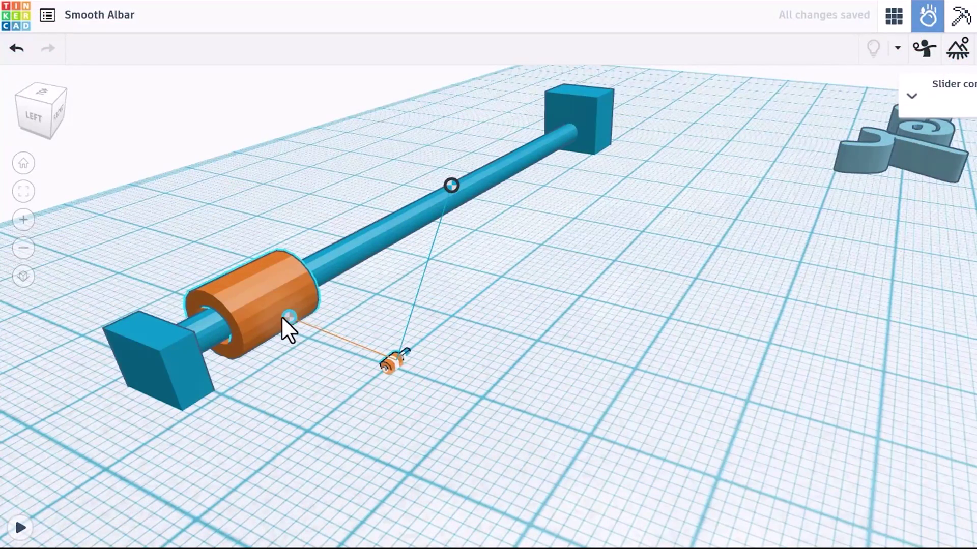
click(277, 316)
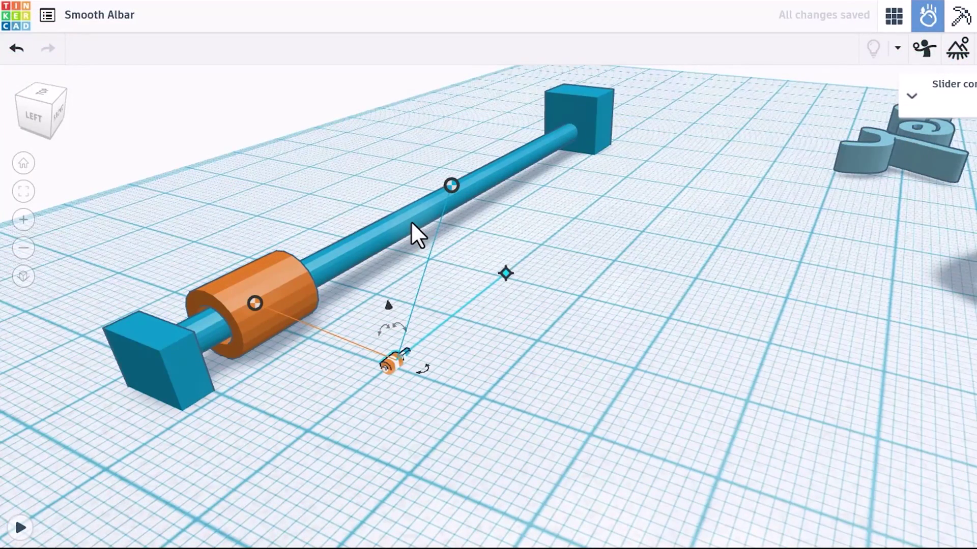
key(space)
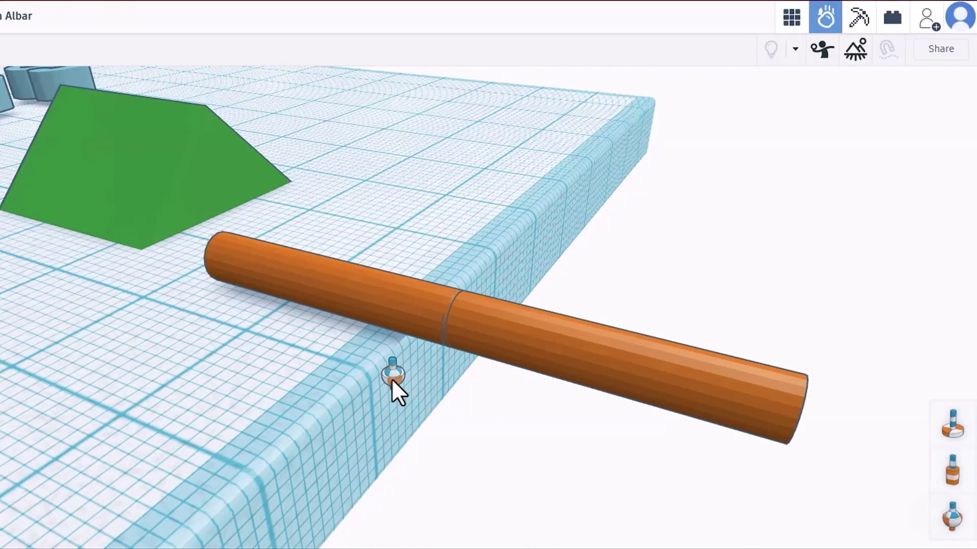
Step: Place a pivot connector on the orange rod, link both rod halves, and test it
click(391, 379)
mouse_move(391, 376)
mouse_down()
mouse_move(491, 273)
mouse_move(441, 284)
mouse_up()
drag(411, 243, 410, 243)
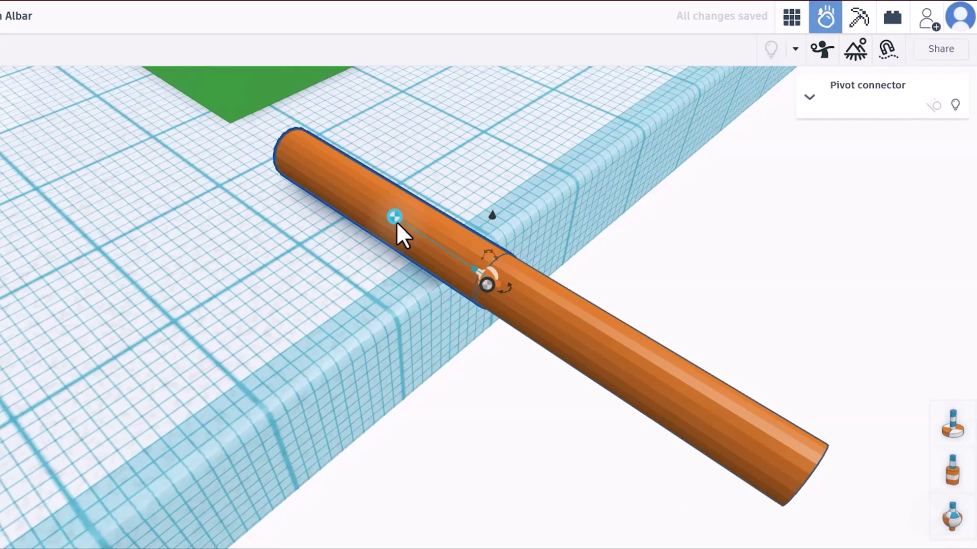
drag(489, 285, 603, 338)
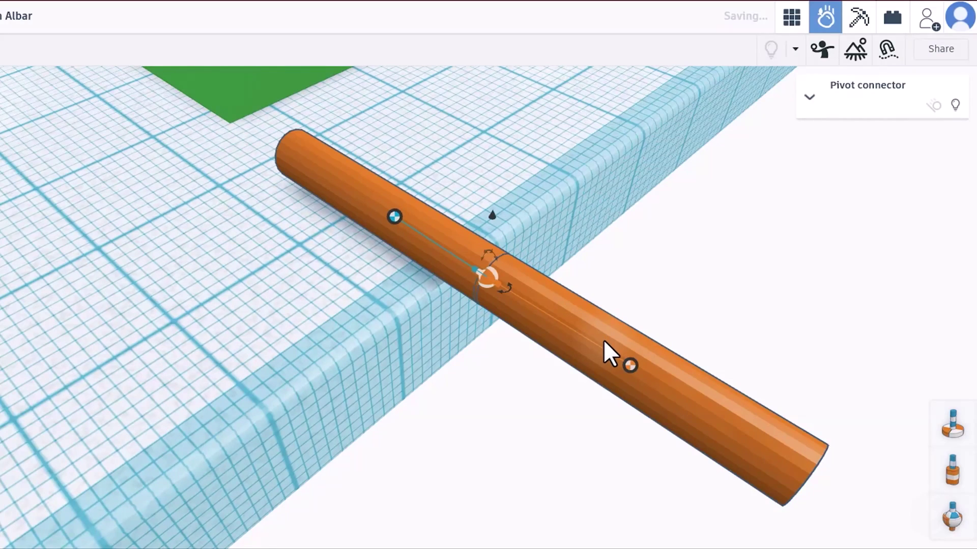
scroll(603, 340, down, 3)
key(space)
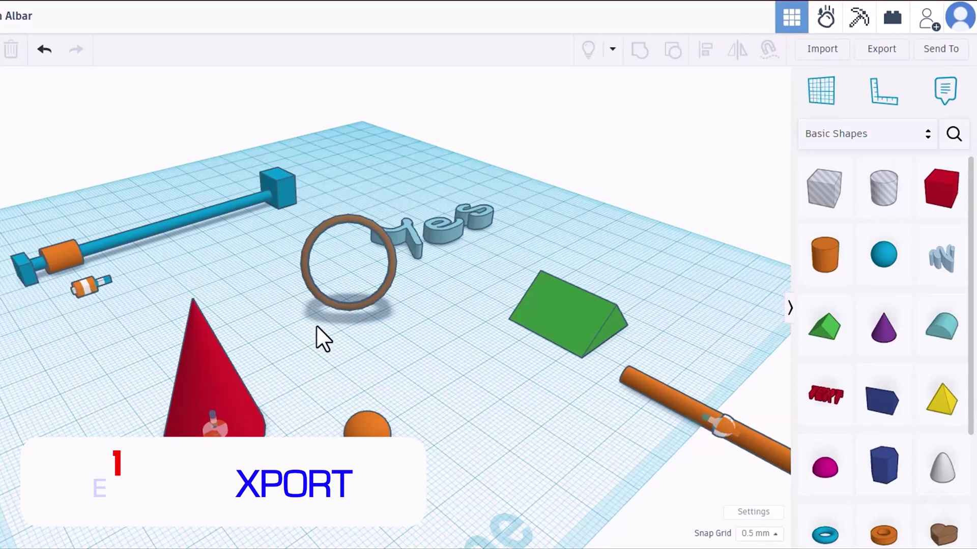
click(938, 51)
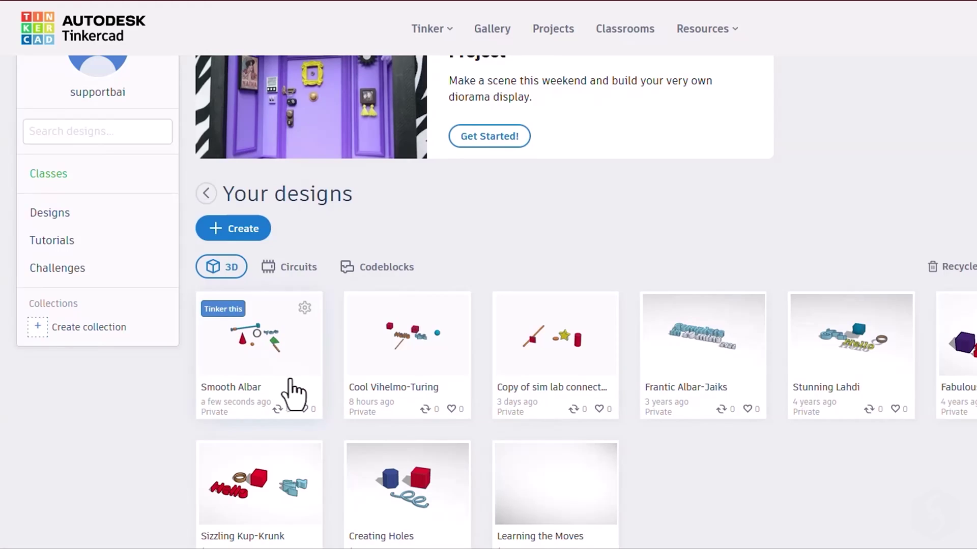
Step: Check the Smooth Albar design page, then create a new Codeblocks design from the dashboard
click(284, 345)
click(792, 242)
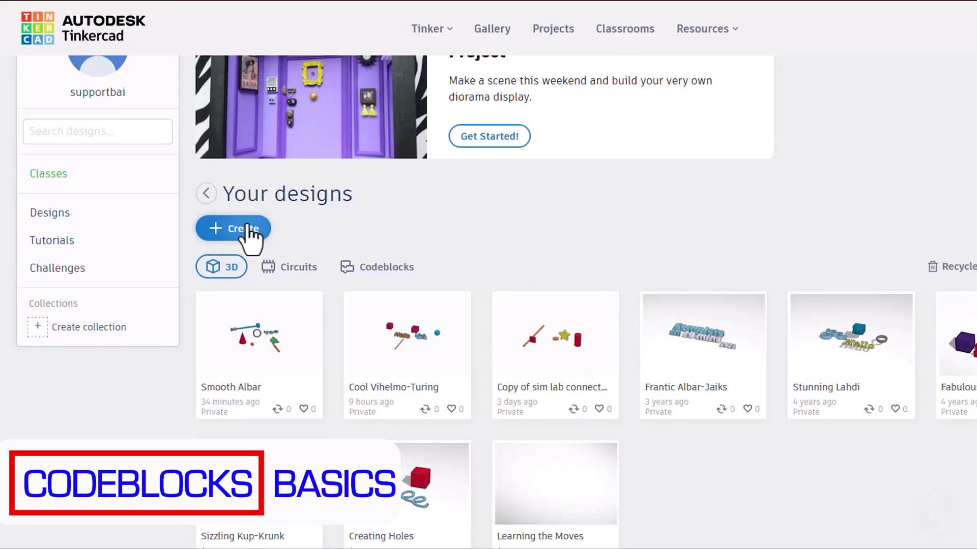
click(248, 229)
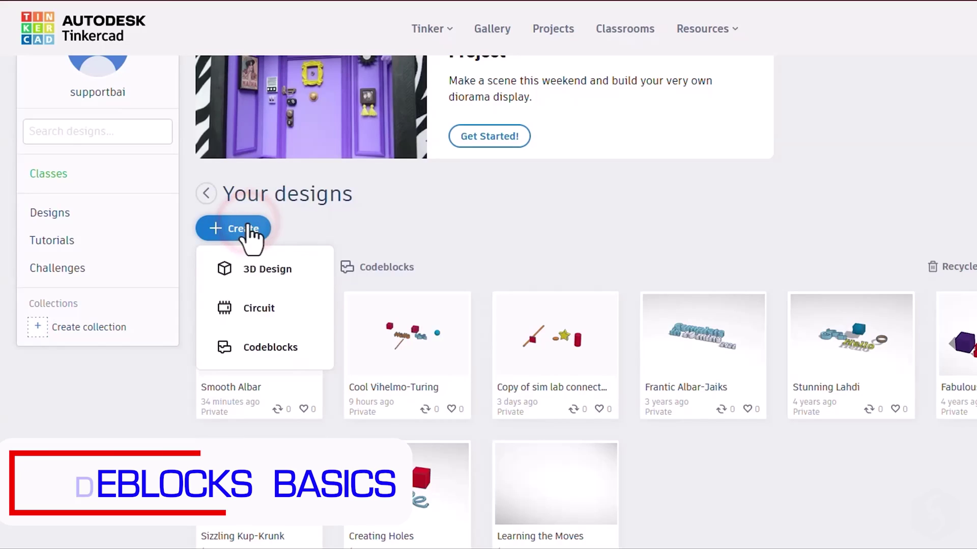
click(275, 347)
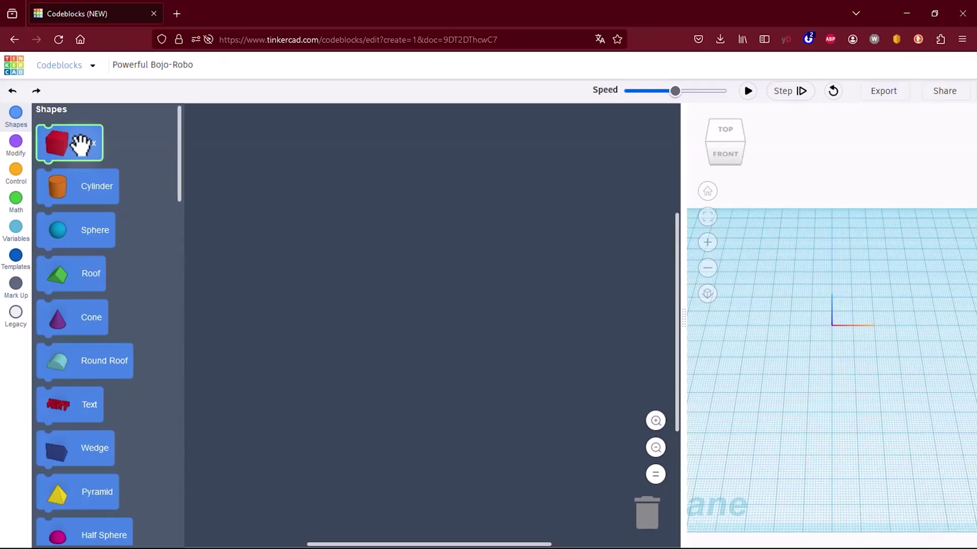
Step: Stack a Box block with Move (X 2, Y 20) and Scale 5, then run the code
drag(80, 143, 399, 192)
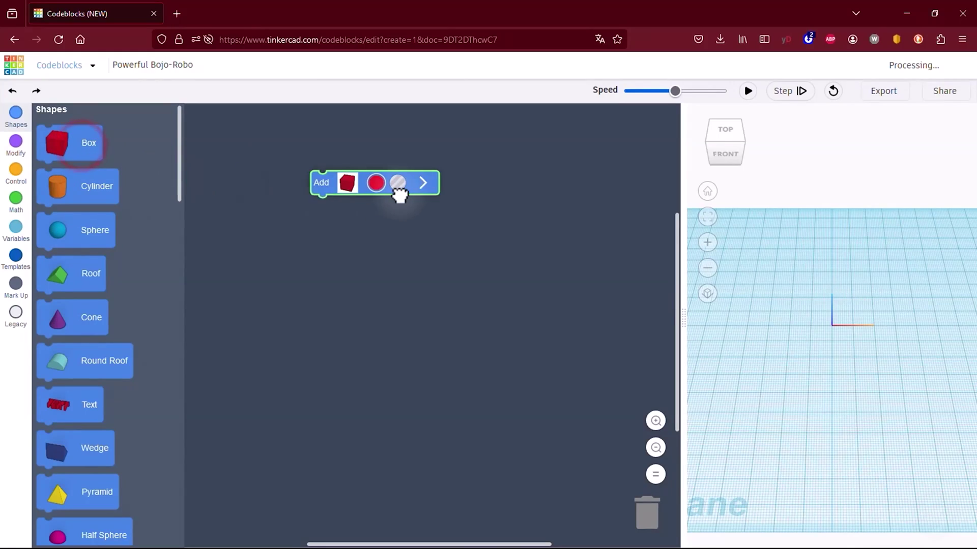
click(15, 146)
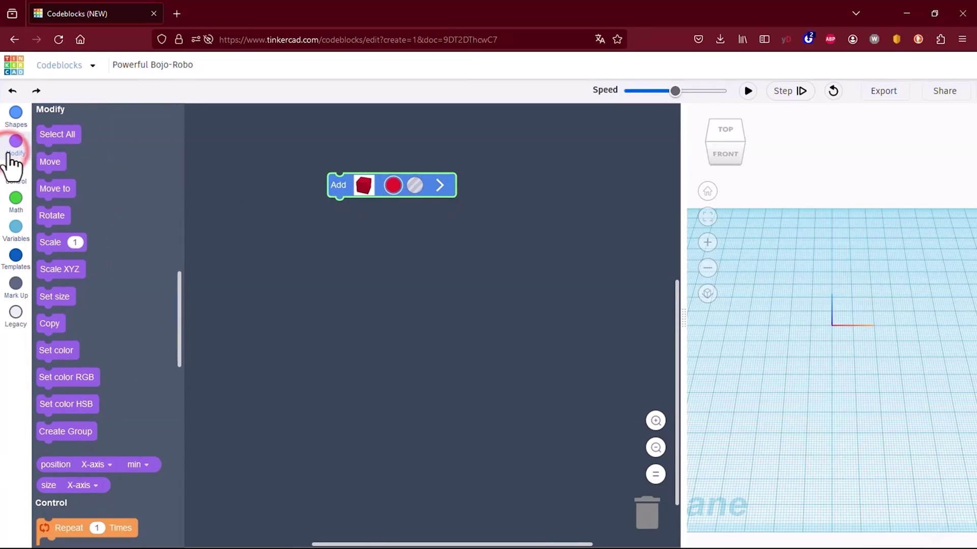
drag(46, 161, 357, 211)
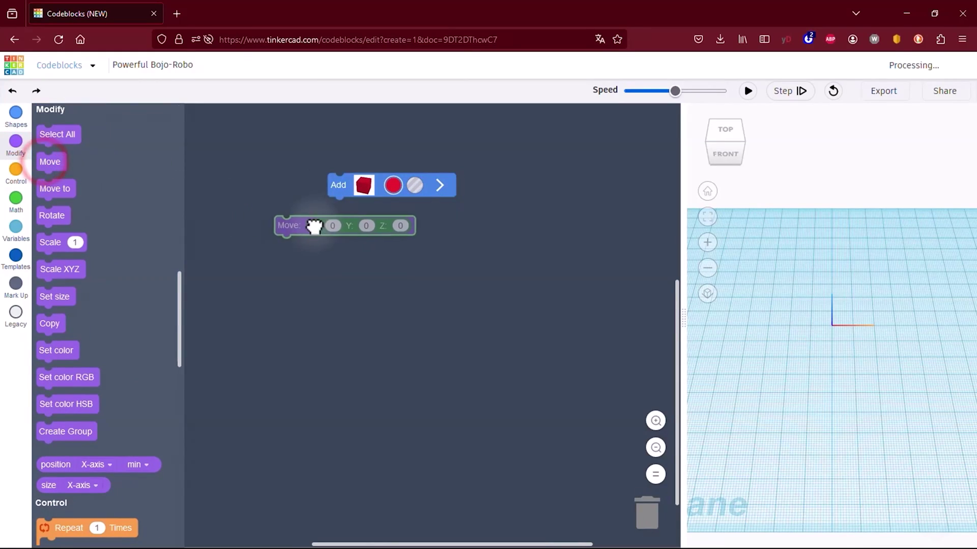
click(16, 182)
click(15, 201)
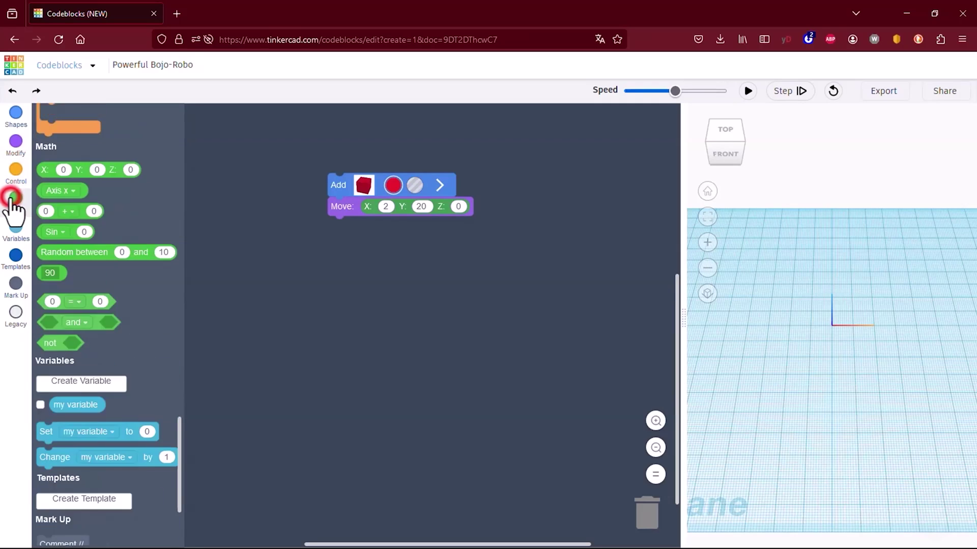
click(16, 229)
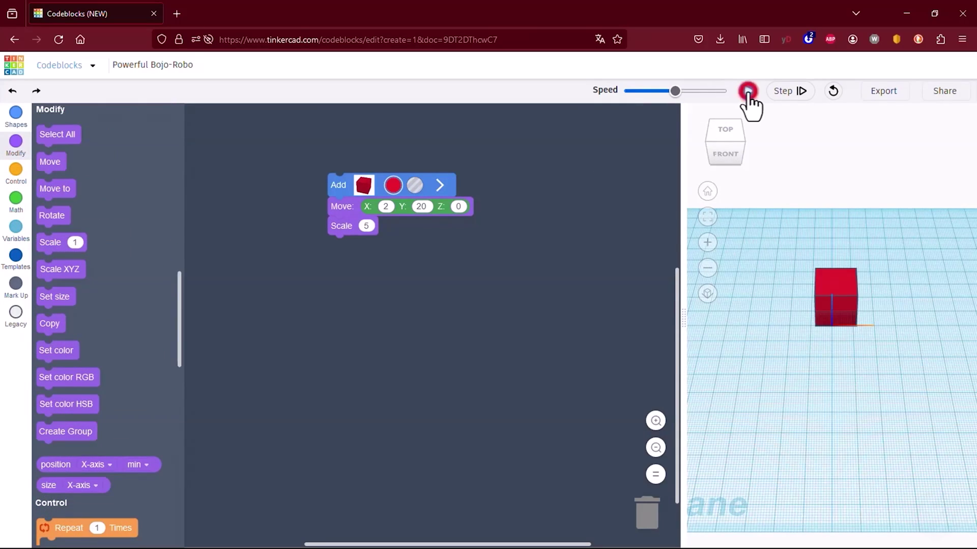
click(748, 91)
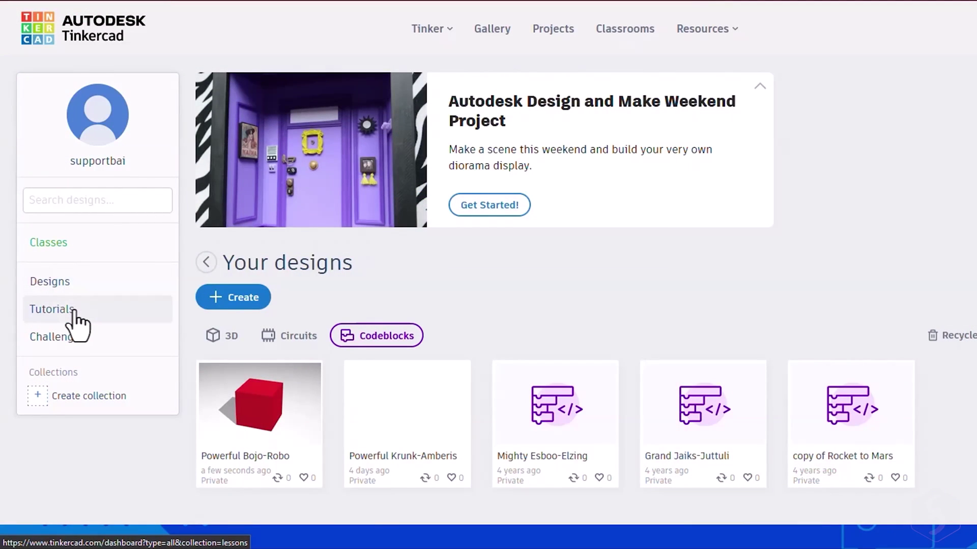
Step: View the completed tutorial results, then the community Gallery
click(52, 309)
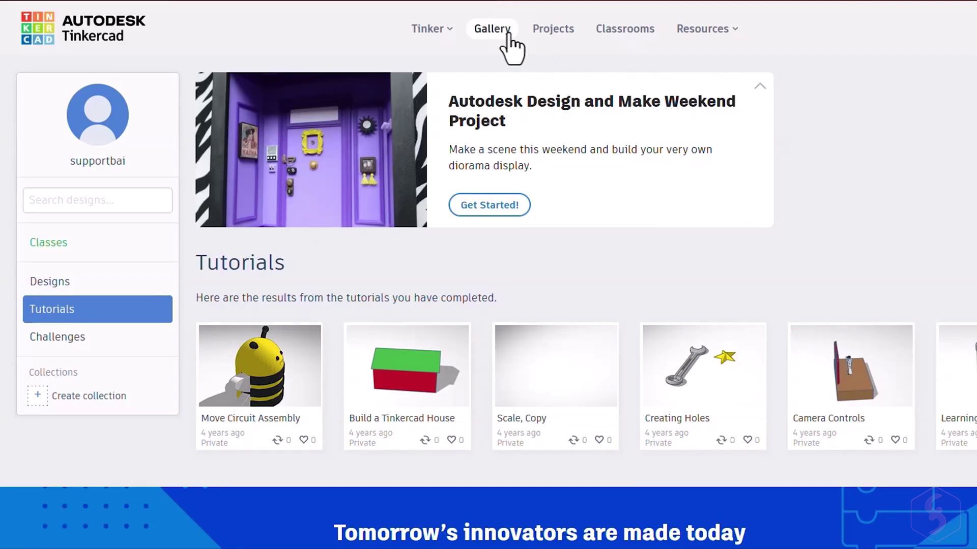
click(492, 28)
scroll(628, 327, down, 1)
scroll(638, 316, down, 2)
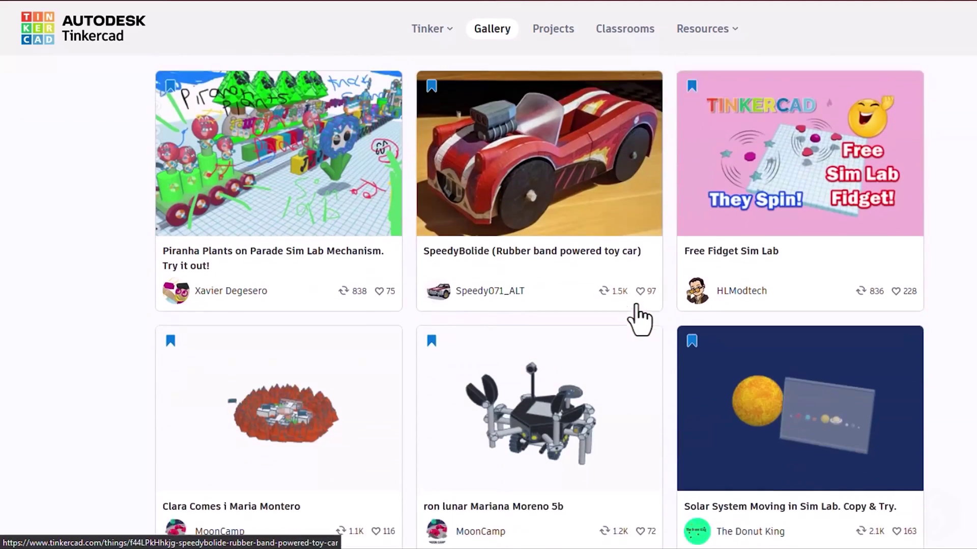
scroll(517, 347, down, 3)
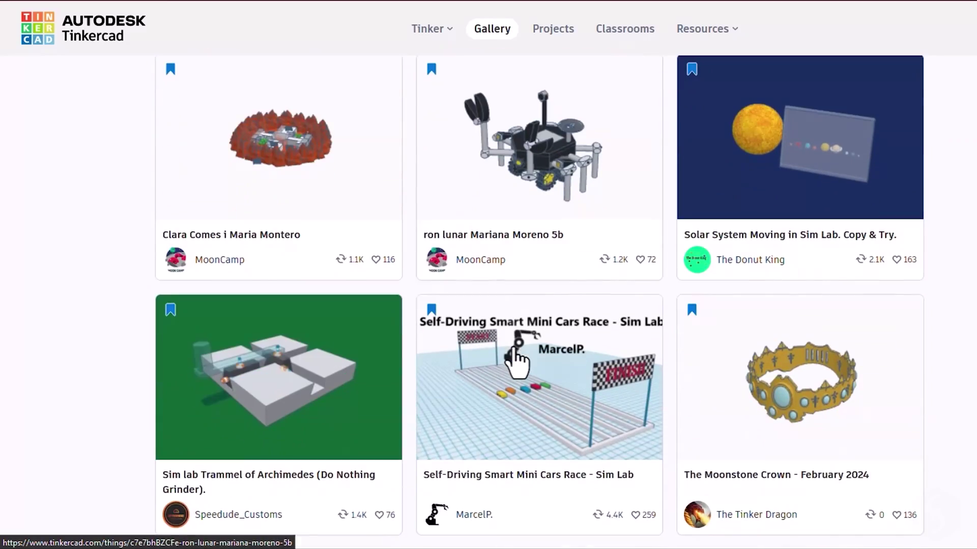